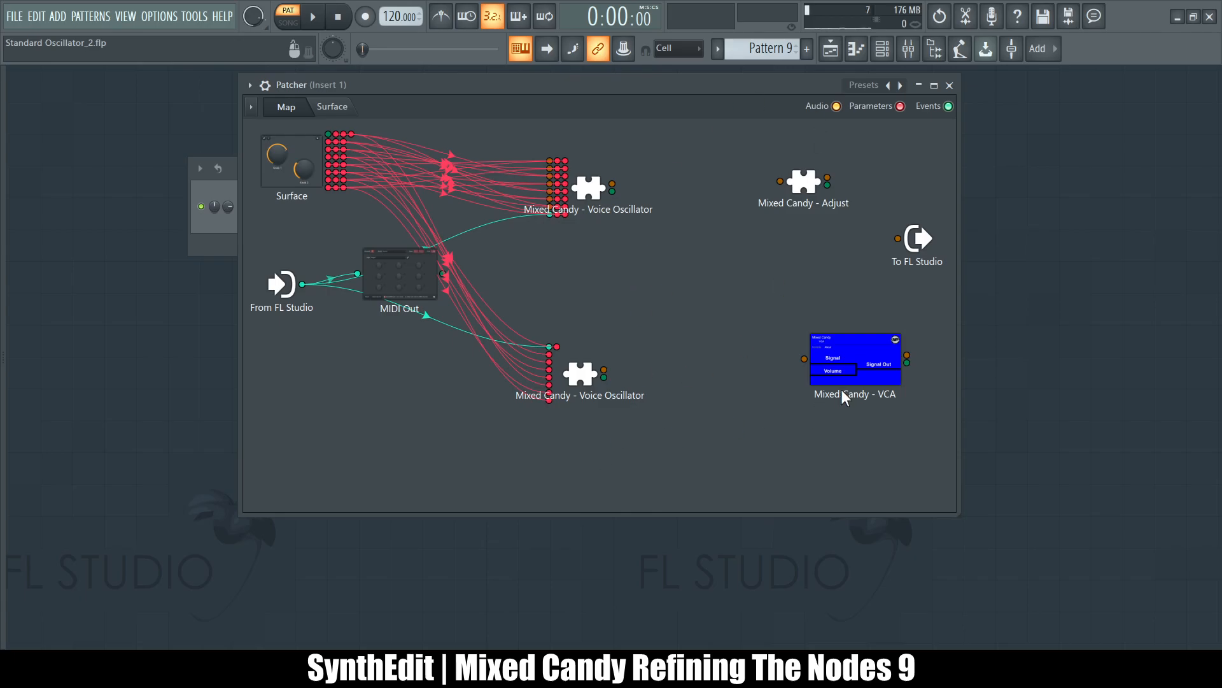
# - Enlarge the Patcher window and reposition the lower Voice Oscillator and the VCA node between the oscillators and To FL Studio
pyautogui.moveTo(958, 513); pyautogui.dragTo(1055, 539)
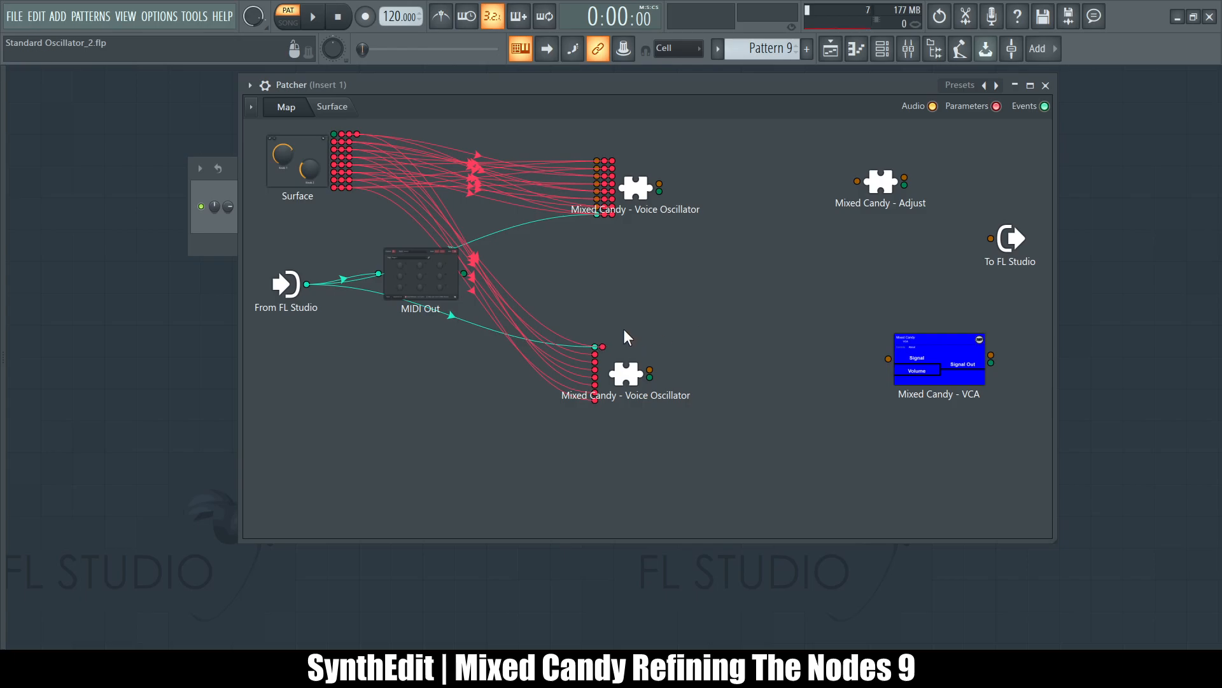
pyautogui.moveTo(629, 375)
pyautogui.mouseDown()
pyautogui.moveTo(583, 367)
pyautogui.moveTo(624, 371)
pyautogui.mouseUp()
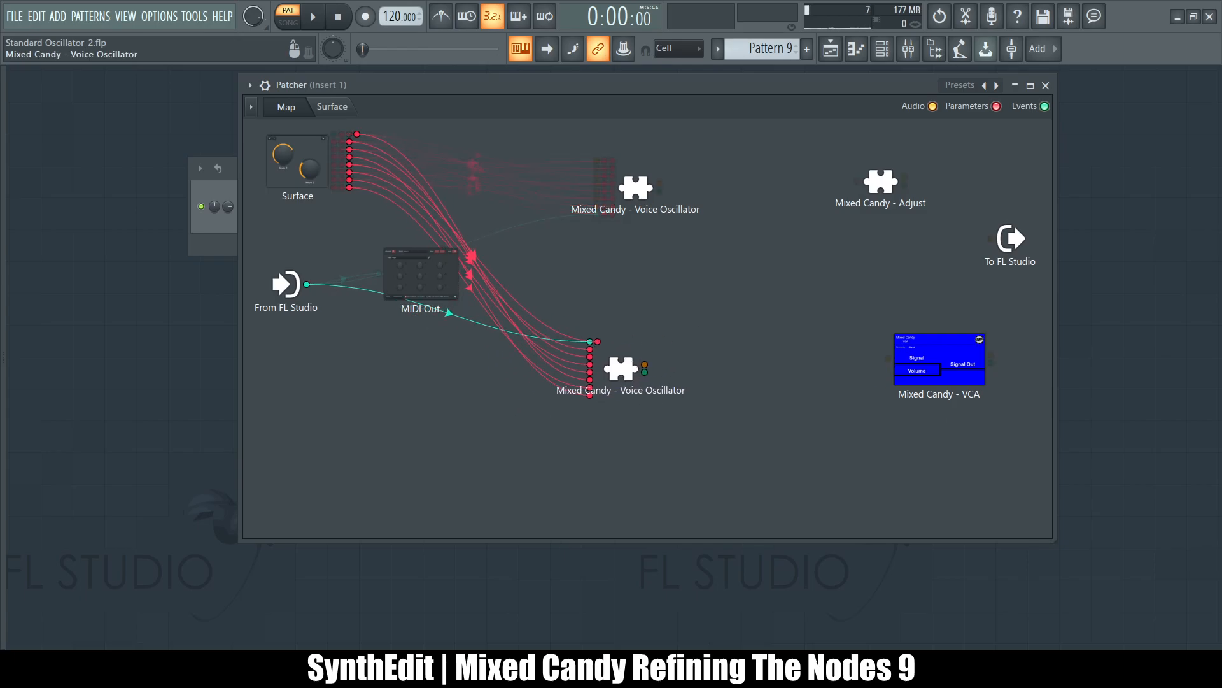
pyautogui.moveTo(940, 359); pyautogui.dragTo(849, 318)
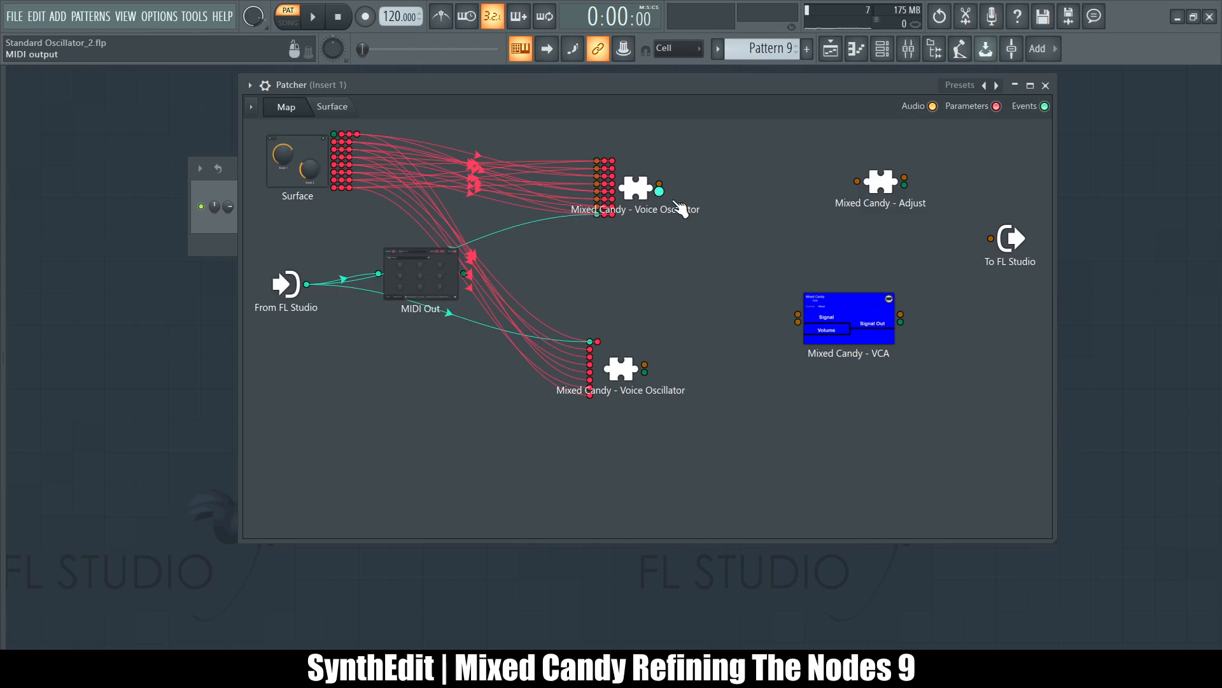
# - Route the upper Voice Oscillator to the VCA's first input, the lower one to its second input, and the VCA to To FL Studio
pyautogui.moveTo(662, 190); pyautogui.dragTo(797, 313)
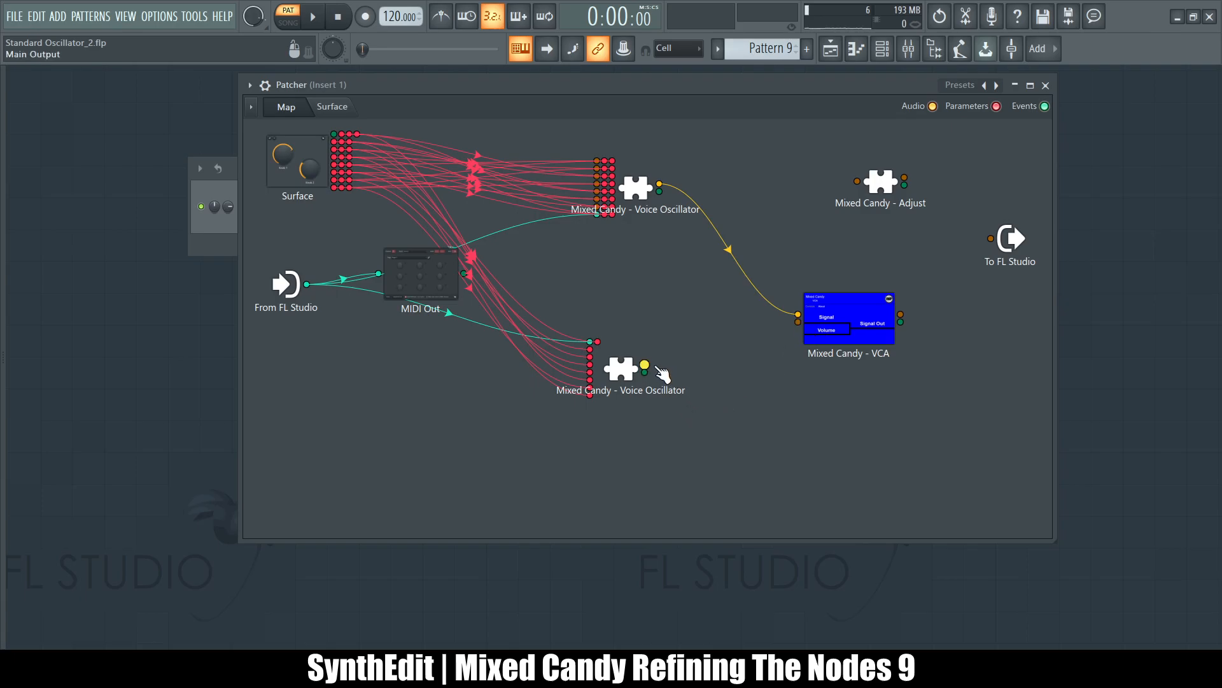
pyautogui.moveTo(659, 368); pyautogui.dragTo(798, 321)
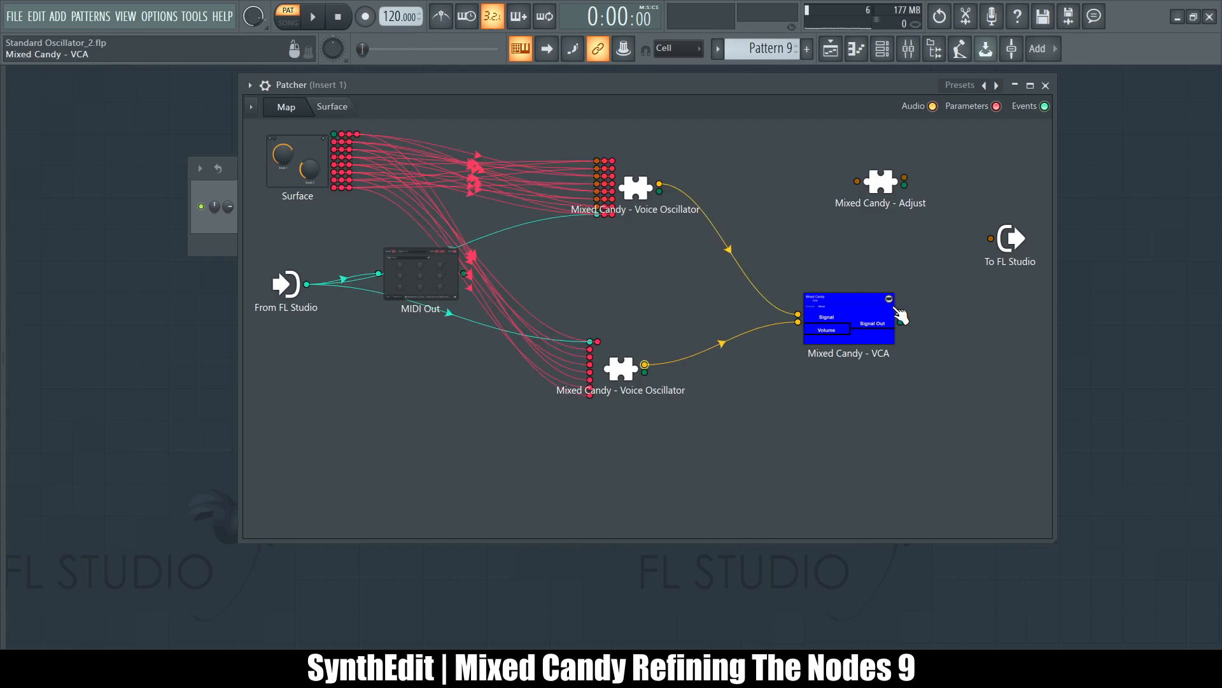
pyautogui.moveTo(900, 314); pyautogui.dragTo(991, 238)
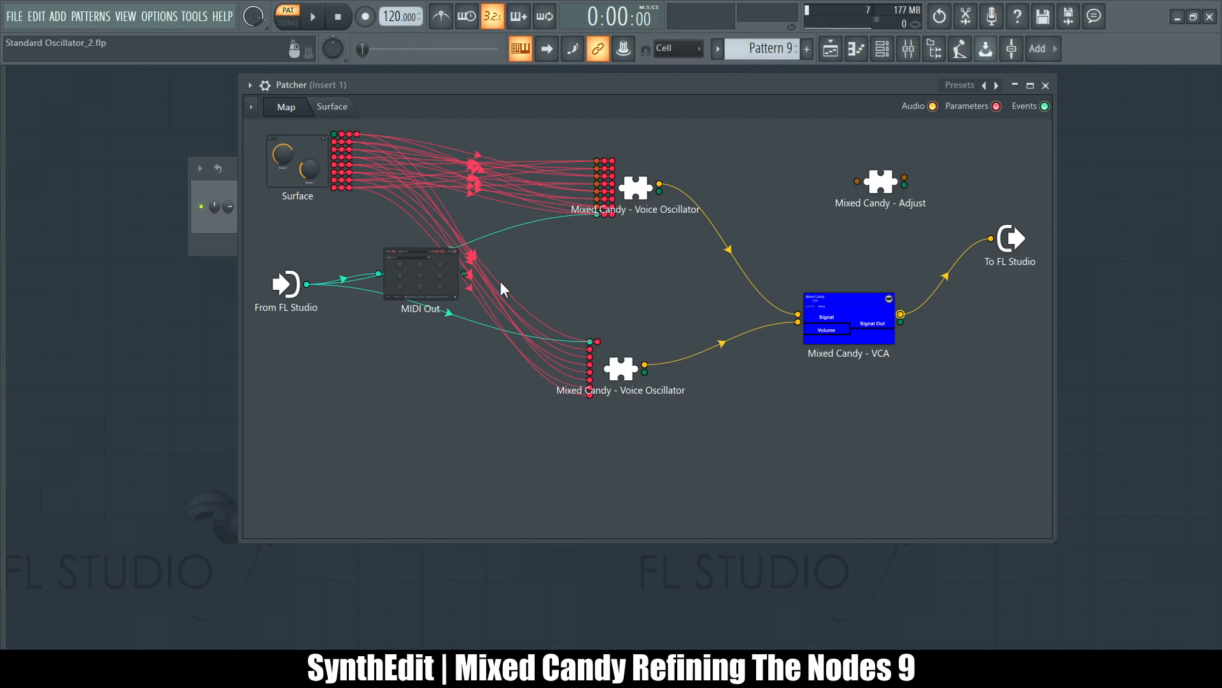
# - Add a second Mixed Candy - Adjust node below the lower oscillator, feed it into the VCA's second input, and play test notes
pyautogui.moveTo(3, 232)
pyautogui.moveTo(121, 223); pyautogui.dragTo(798, 322)
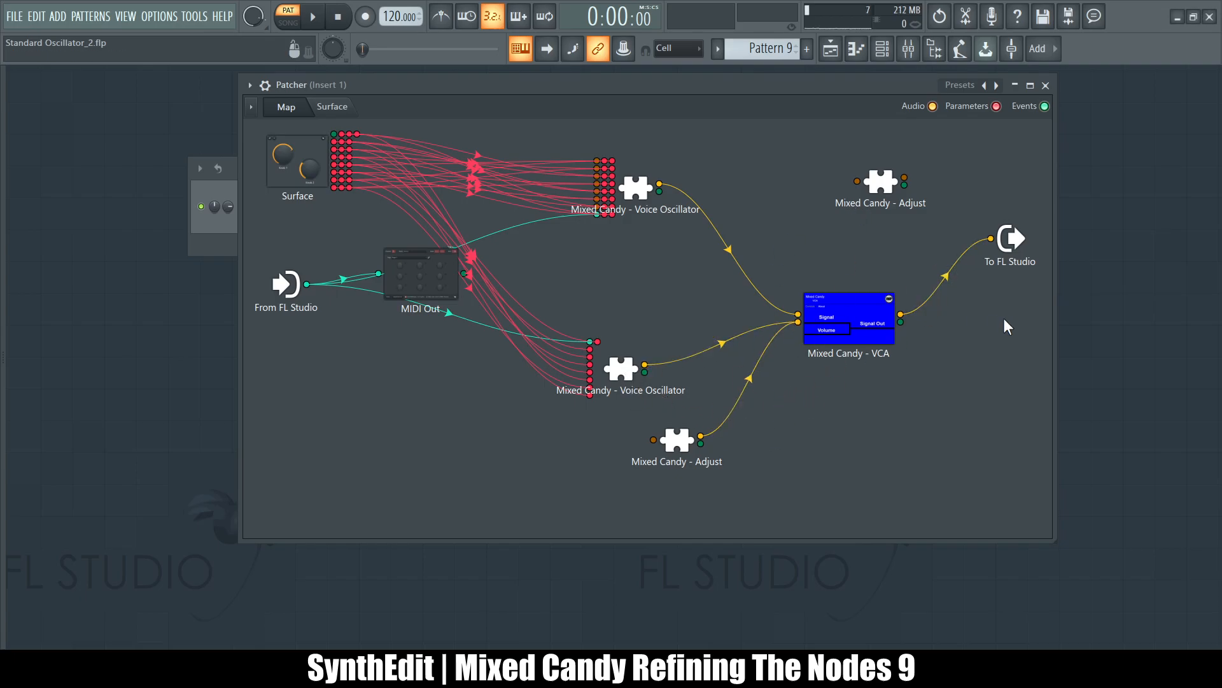
pyautogui.press('z')
pyautogui.press('c')
pyautogui.press('b')
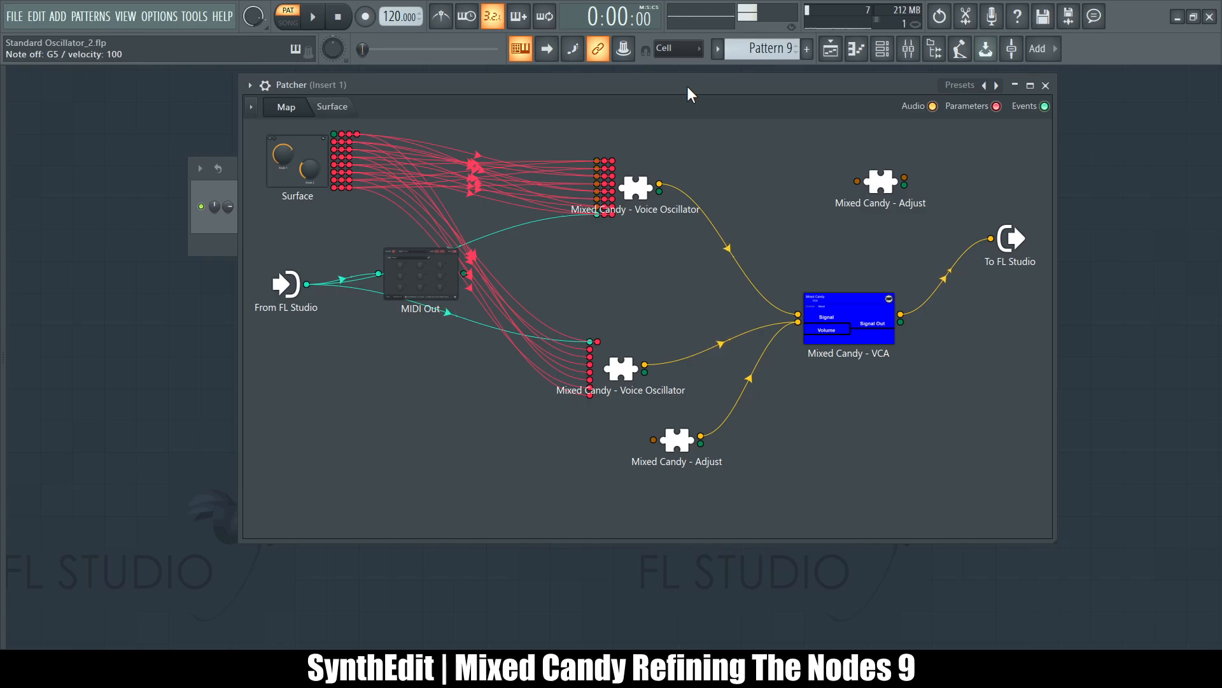
pyautogui.press('v')
# - Review the Surface's Carrier and Mod controls, and return to the map to play test notes
pyautogui.doubleClick(310, 168)
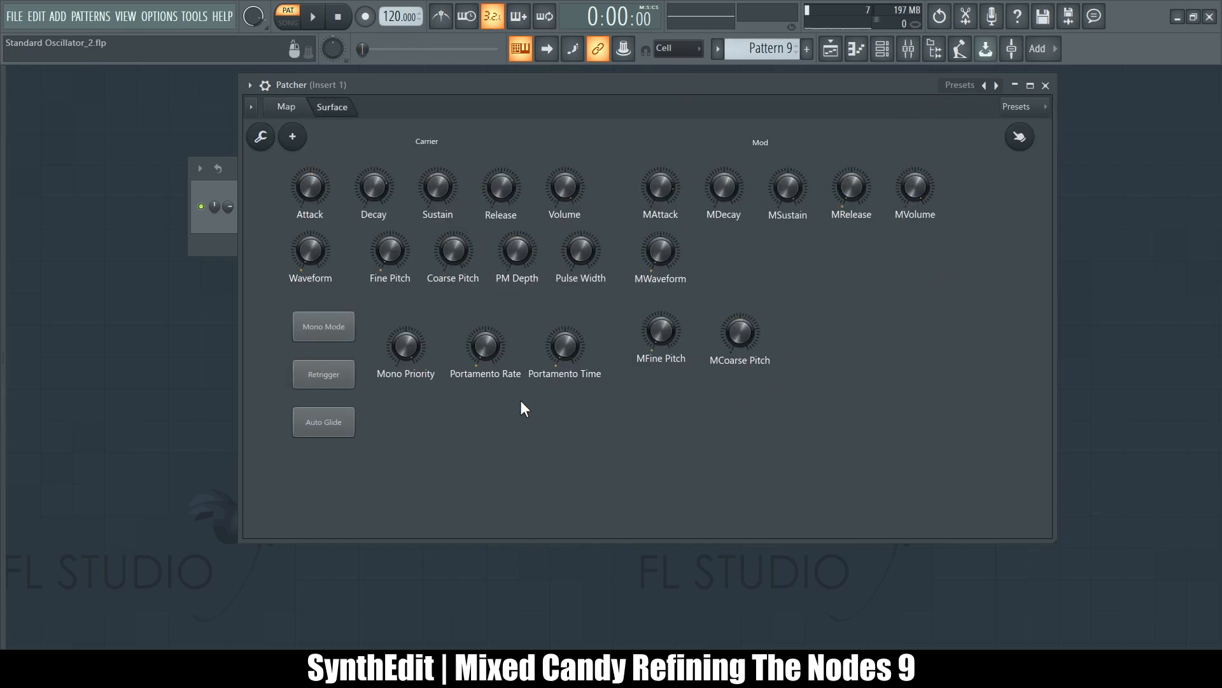
pyautogui.click(290, 108)
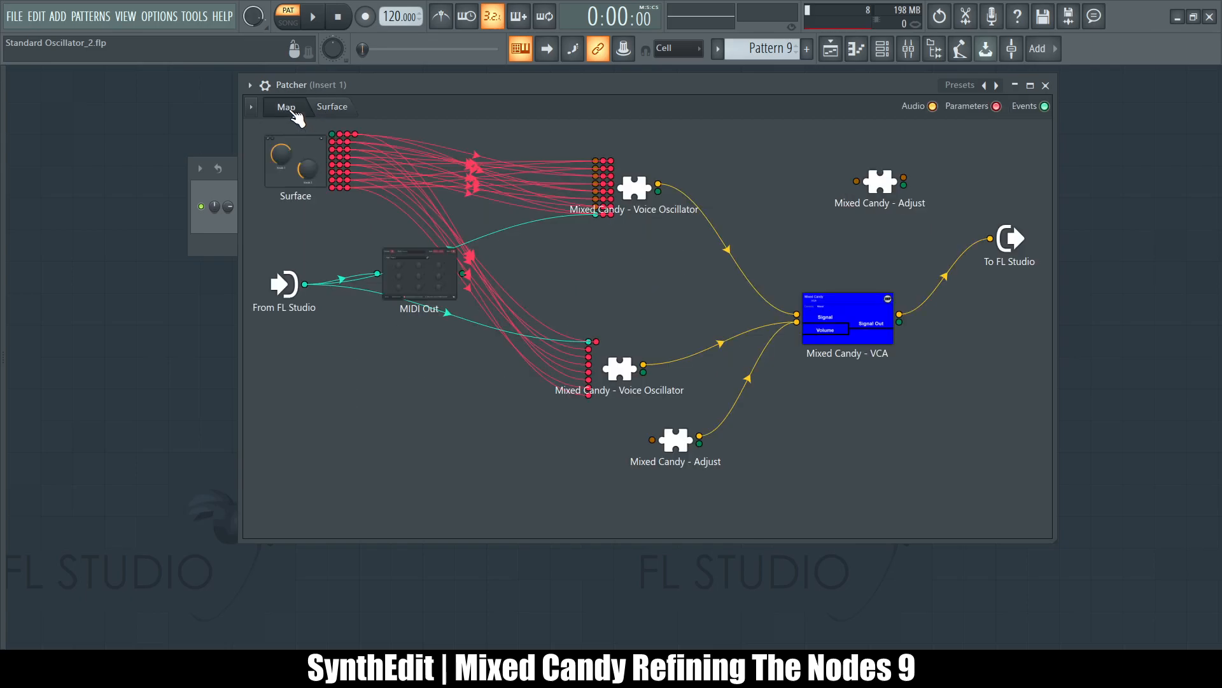
pyautogui.click(344, 108)
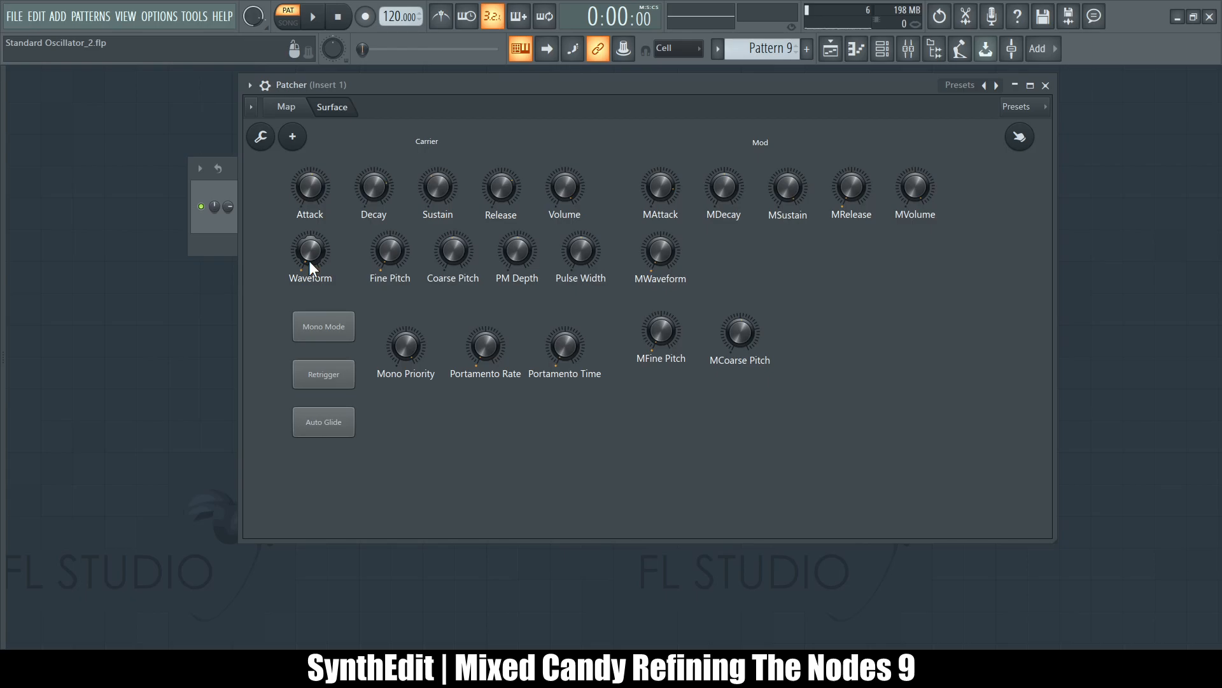
pyautogui.click(286, 107)
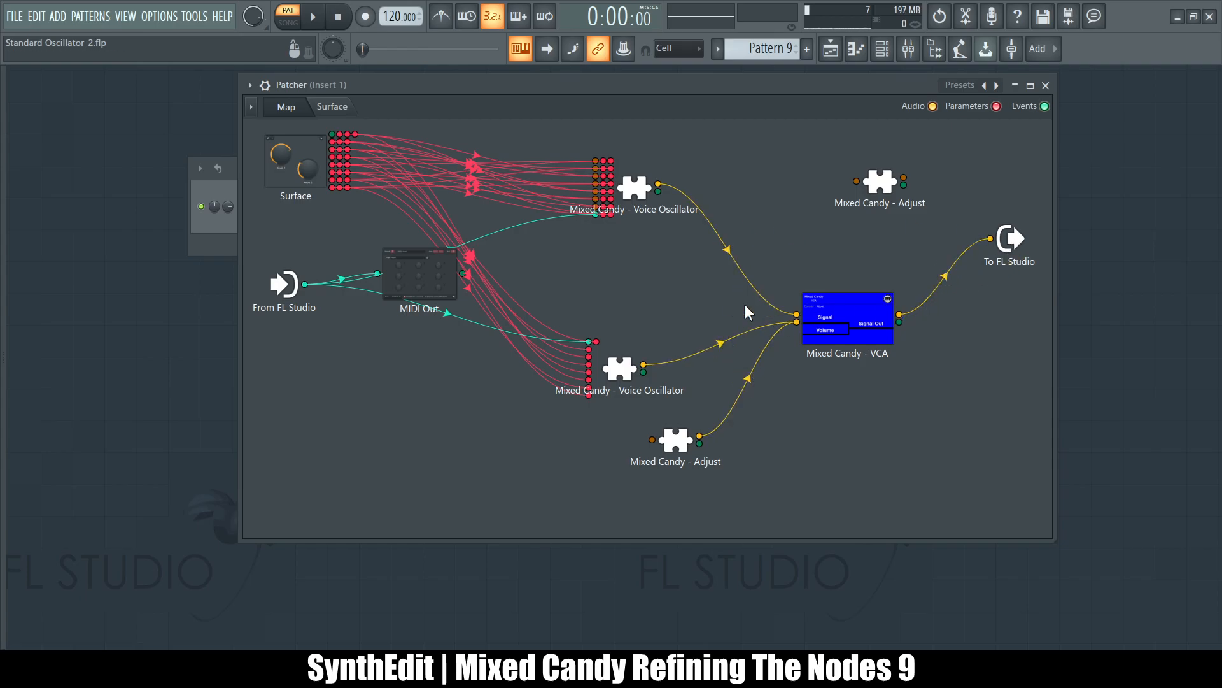
pyautogui.press('v')
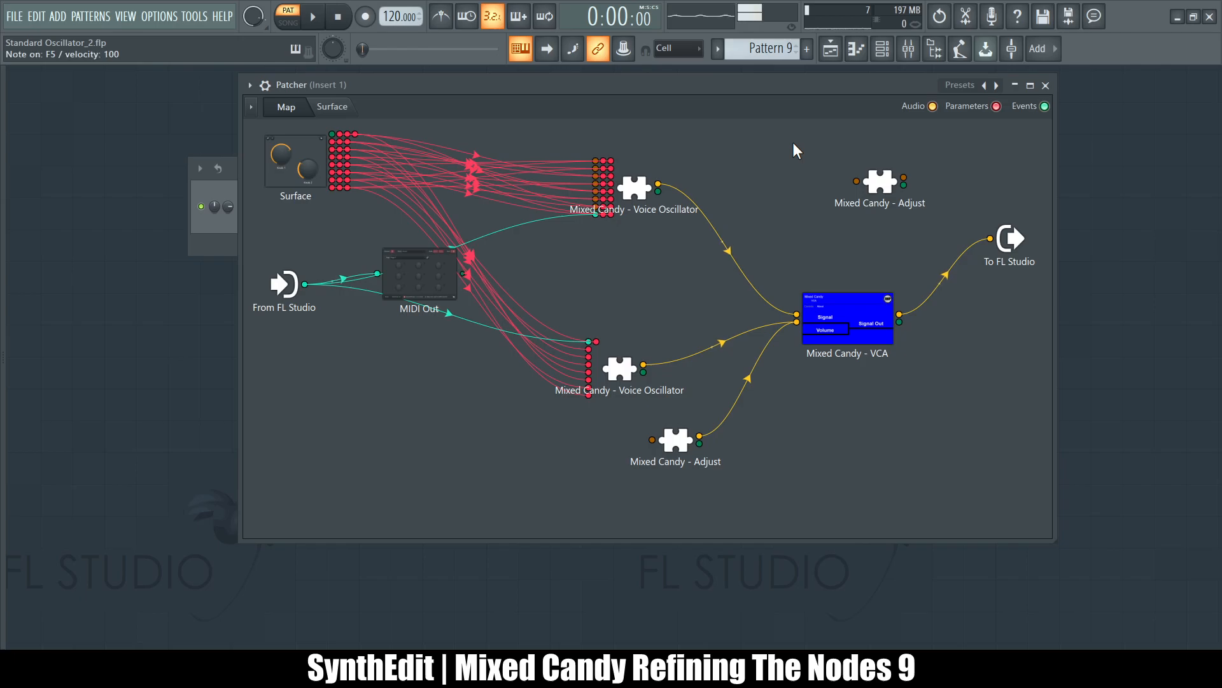
pyautogui.press('m')
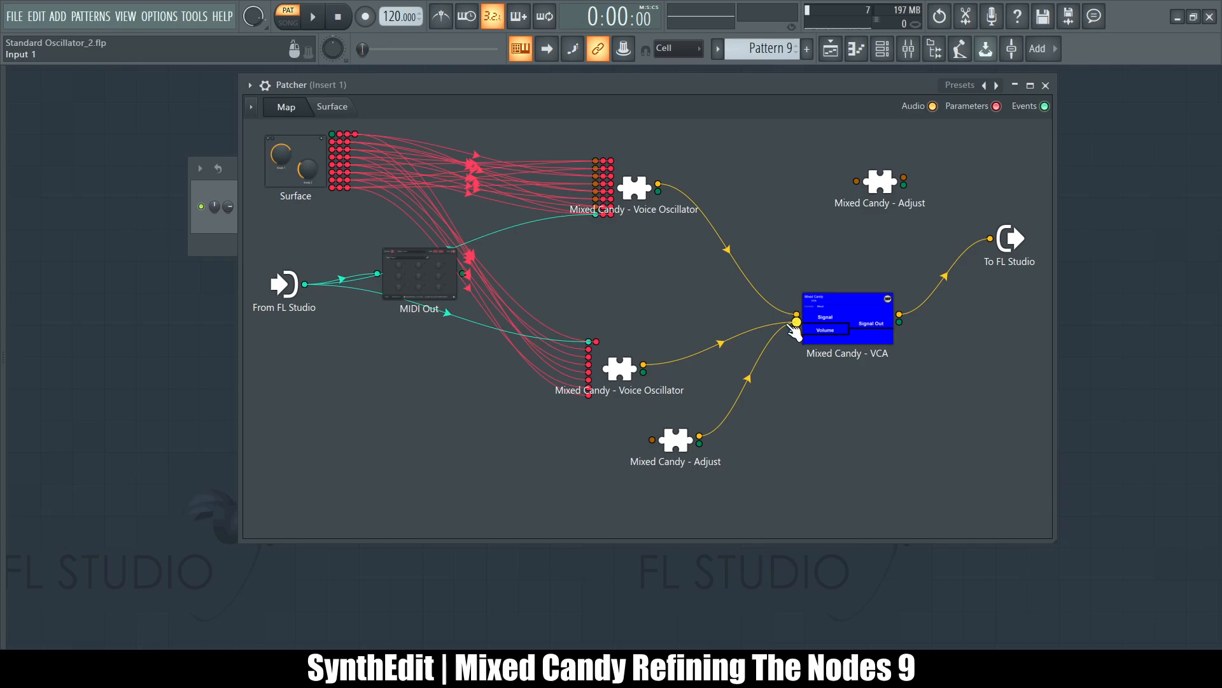
# - Disconnect the lower Adjust node from the VCA's second input and place a Mixed Candy - Add node below the VCA
pyautogui.moveTo(797, 321)
pyautogui.mouseDown()
pyautogui.moveTo(802, 353)
pyautogui.moveTo(799, 321)
pyautogui.moveTo(726, 350)
pyautogui.moveTo(735, 323)
pyautogui.moveTo(790, 325)
pyautogui.moveTo(697, 367)
pyautogui.moveTo(651, 361)
pyautogui.moveTo(797, 322)
pyautogui.mouseUp()
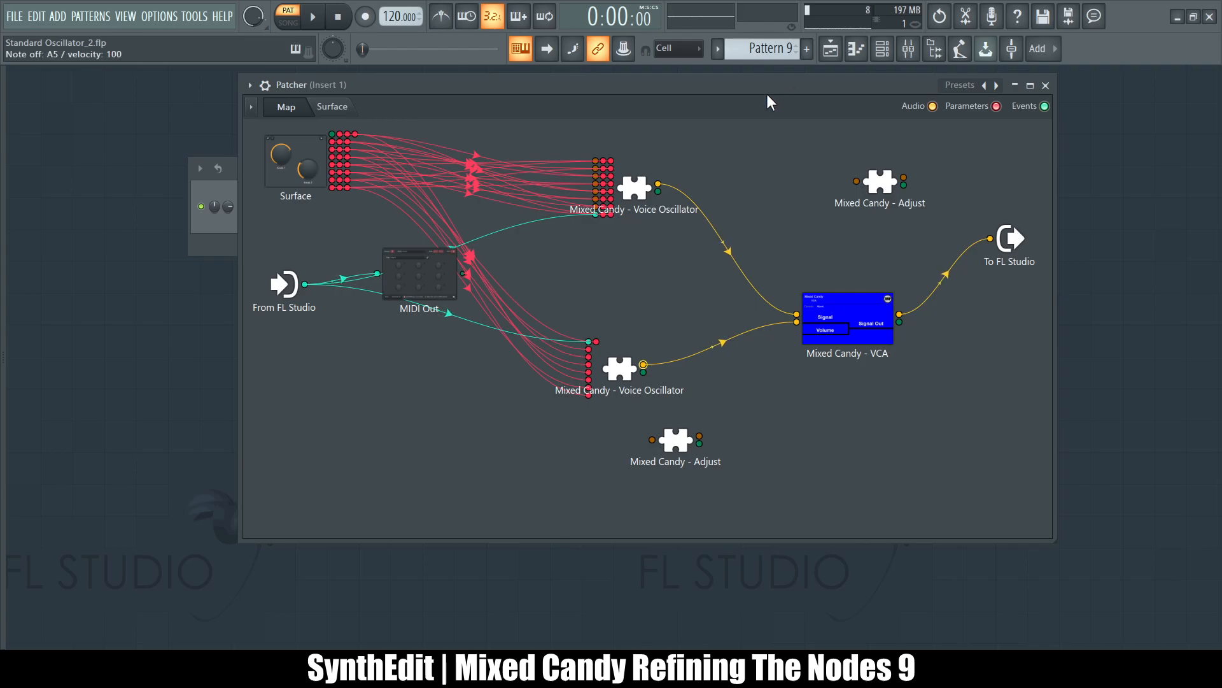
pyautogui.moveTo(1, 371)
pyautogui.moveTo(130, 214); pyautogui.dragTo(769, 401)
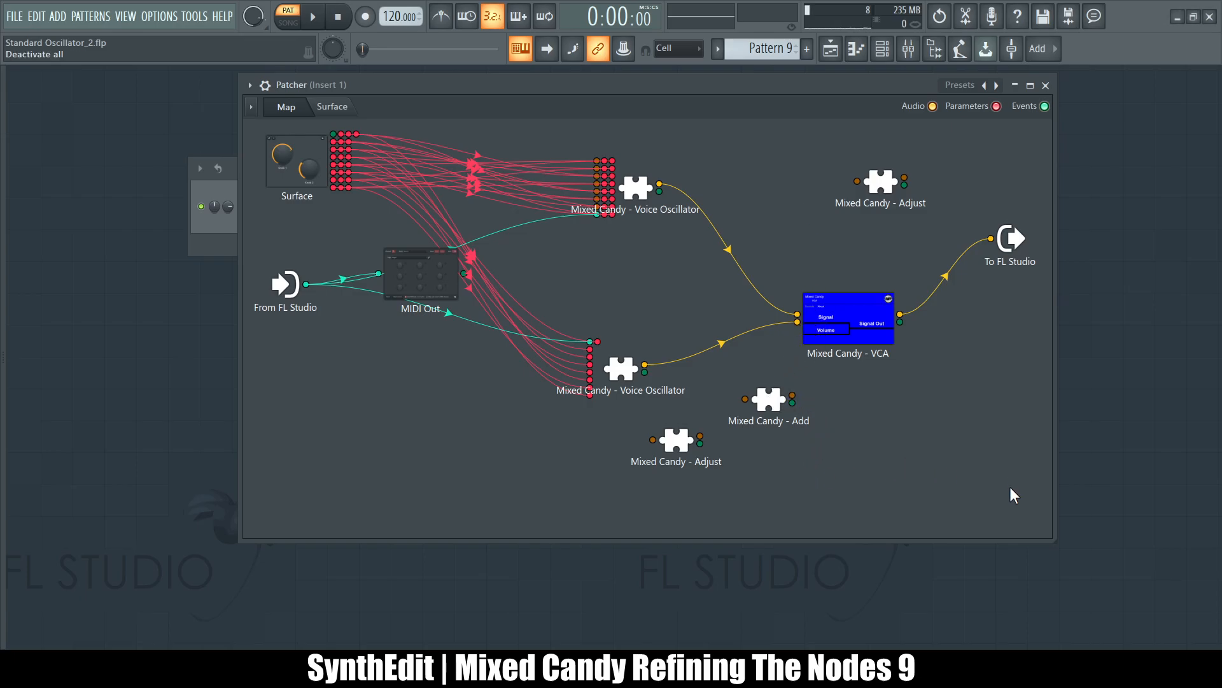
pyautogui.moveTo(778, 424); pyautogui.dragTo(829, 425)
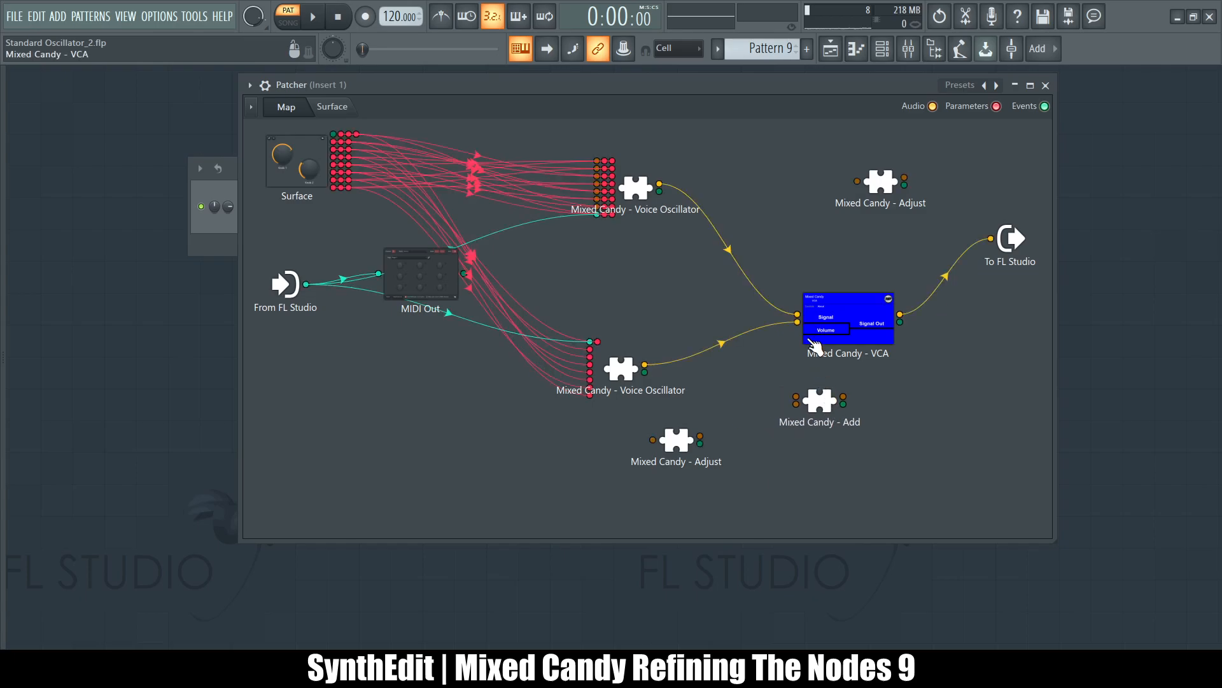
# - Wire the lower Voice Oscillator and Adjust into the Add node, feed its output to the VCA's second input, and play test notes
pyautogui.moveTo(798, 321); pyautogui.dragTo(796, 396)
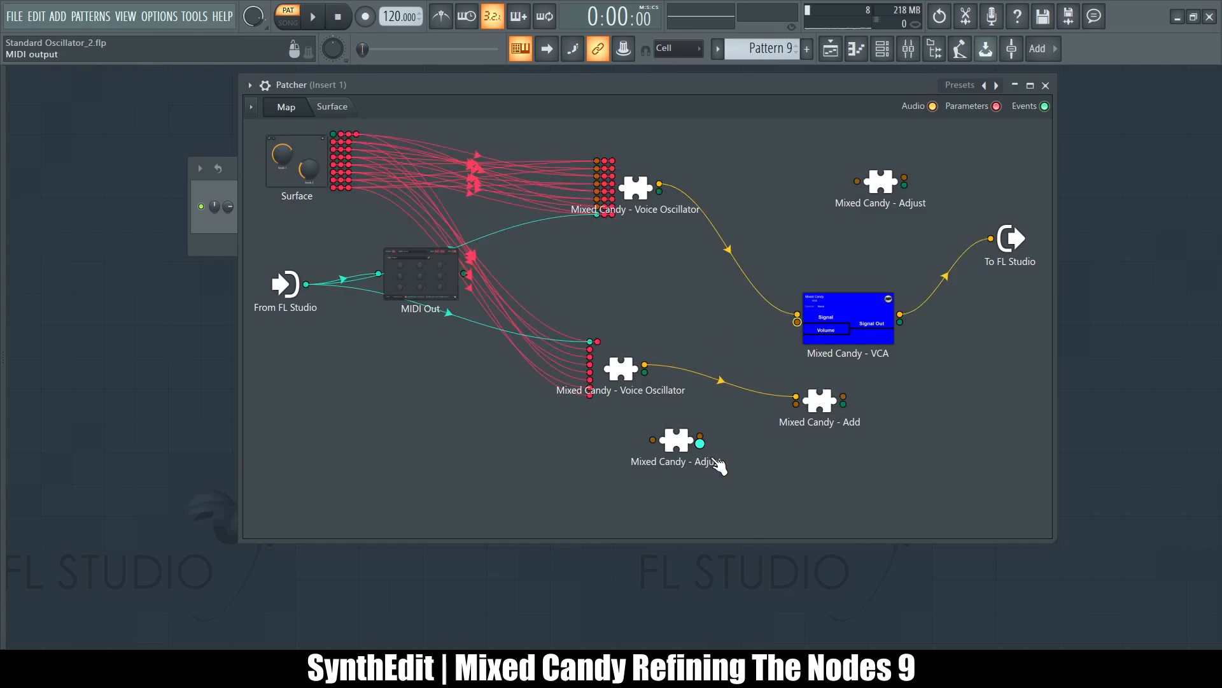
pyautogui.moveTo(700, 437); pyautogui.dragTo(797, 315)
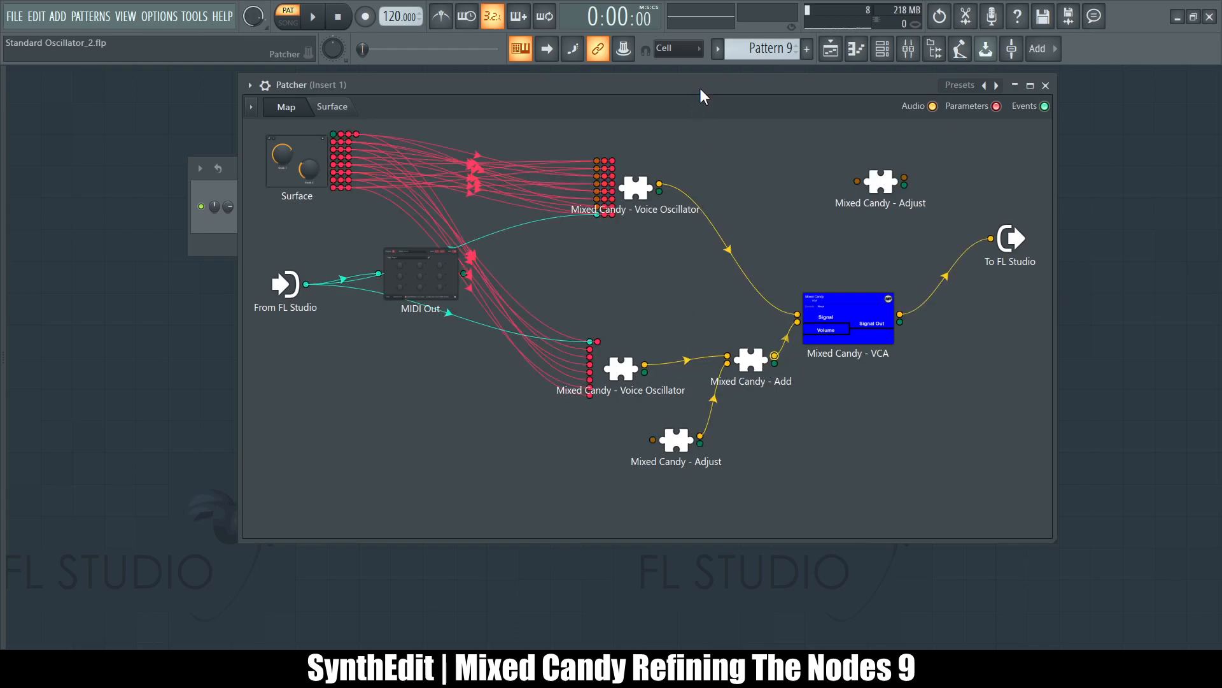
pyautogui.press('v')
pyautogui.press('q')
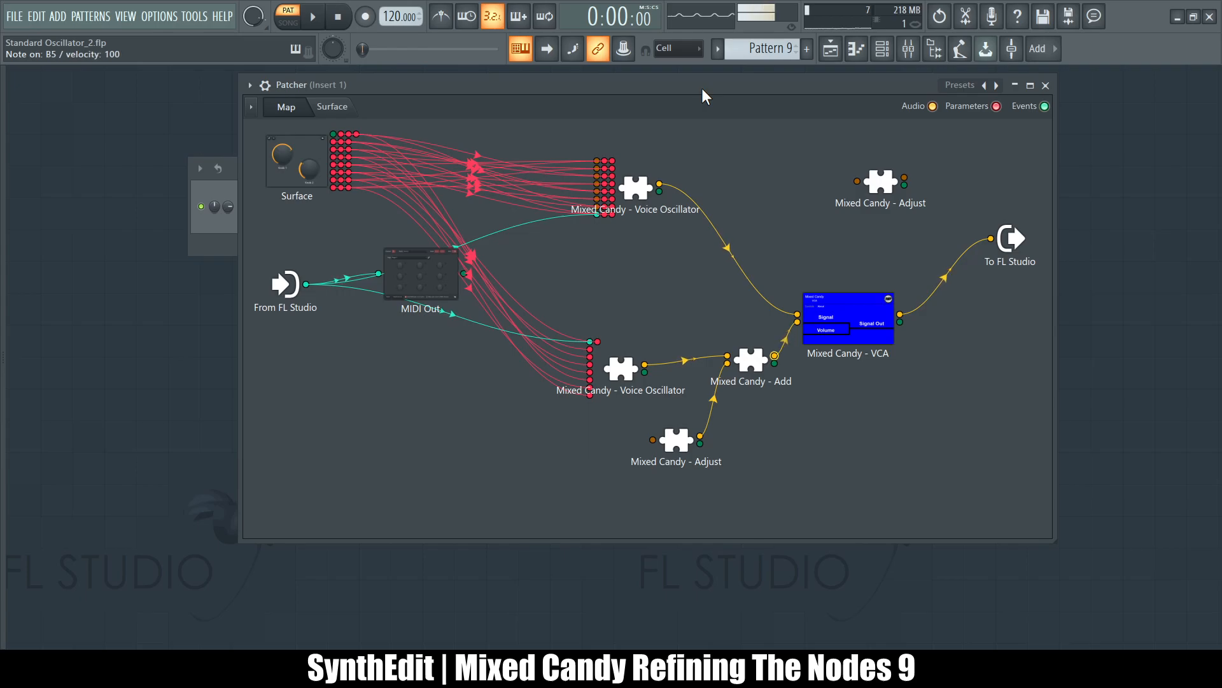
pyautogui.press('n')
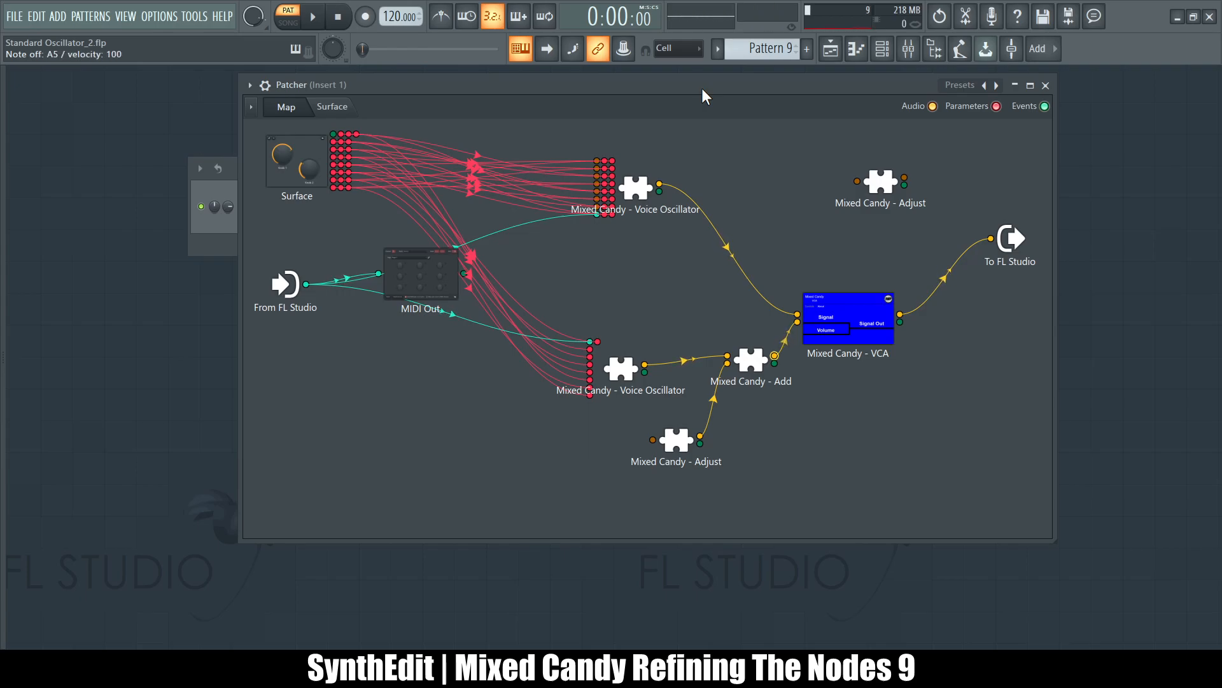
# - Inspect the lower Voice Oscillator and the VCA, and play a series of notes to check the modulated sound
pyautogui.doubleClick(617, 370)
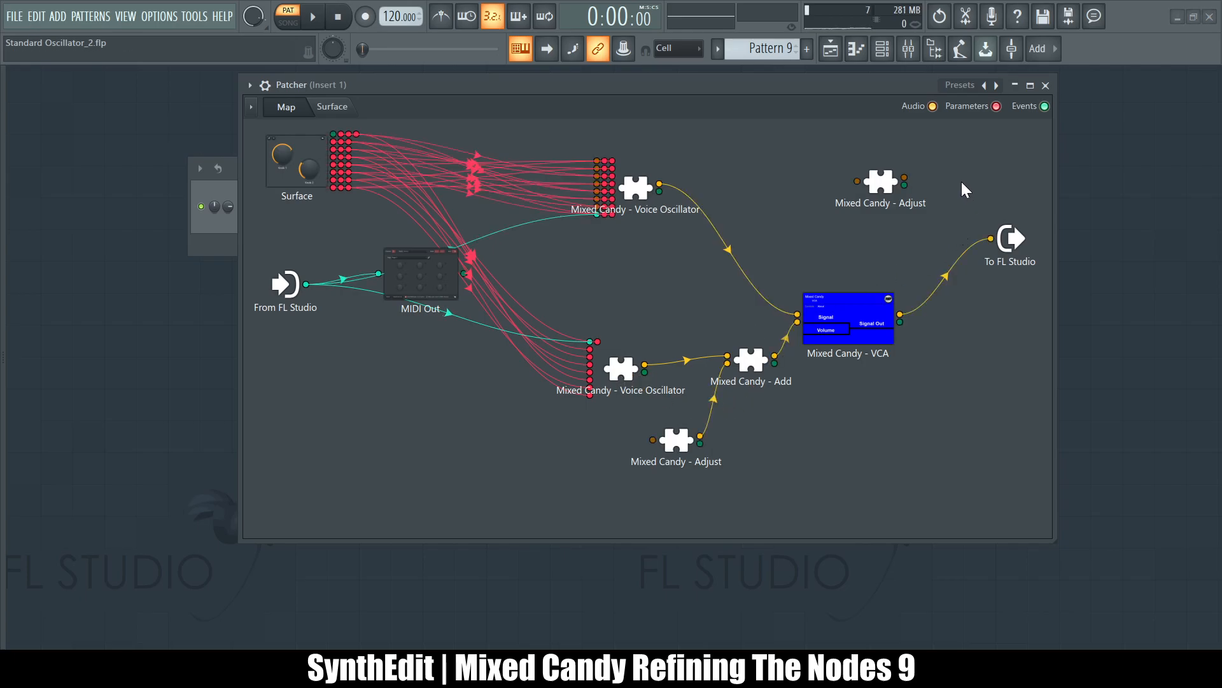
pyautogui.doubleClick(836, 327)
pyautogui.press('v')
pyautogui.press('n')
pyautogui.press('v')
pyautogui.press('n')
pyautogui.press(',')
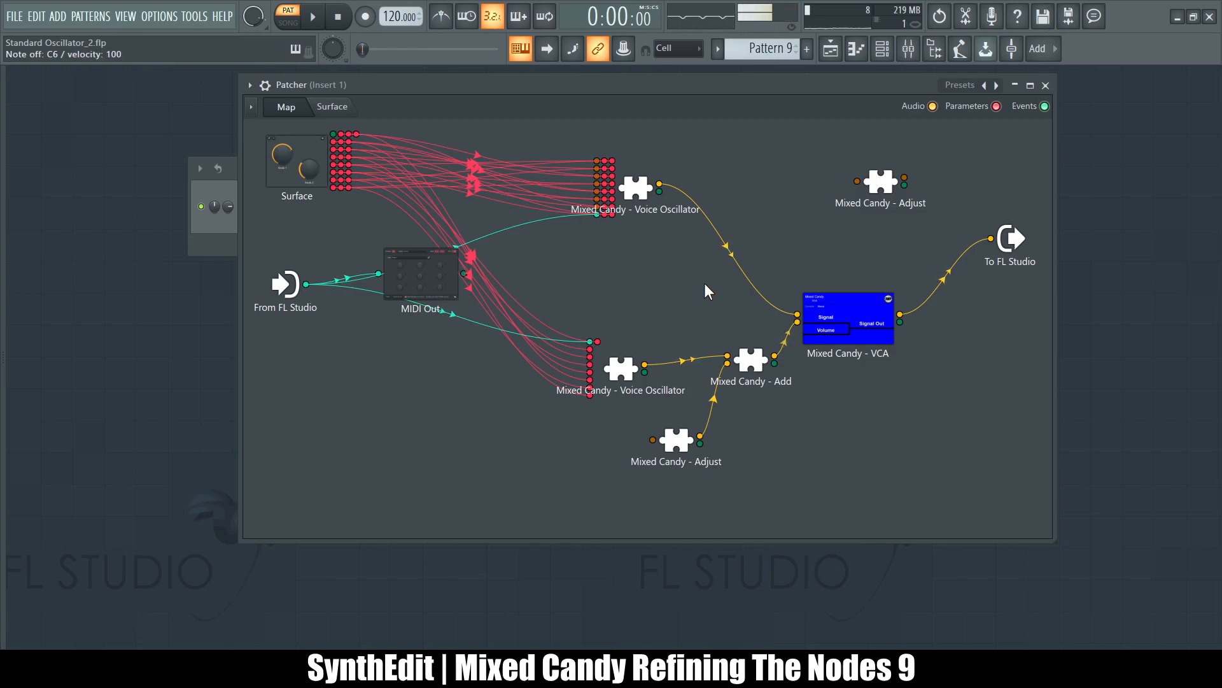
pyautogui.press('b')
pyautogui.press('v')
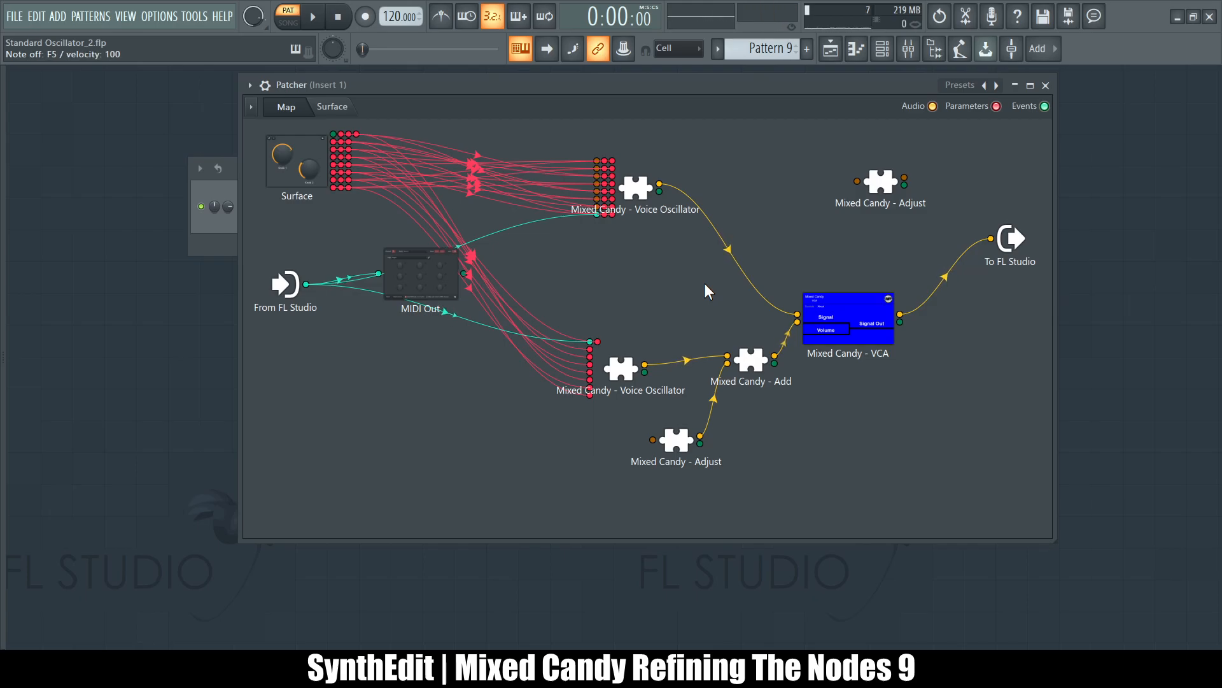
# - Disconnect the Add node from the VCA's second input and inspect the VCA plugin
pyautogui.doubleClick(821, 316)
pyautogui.click(366, 207)
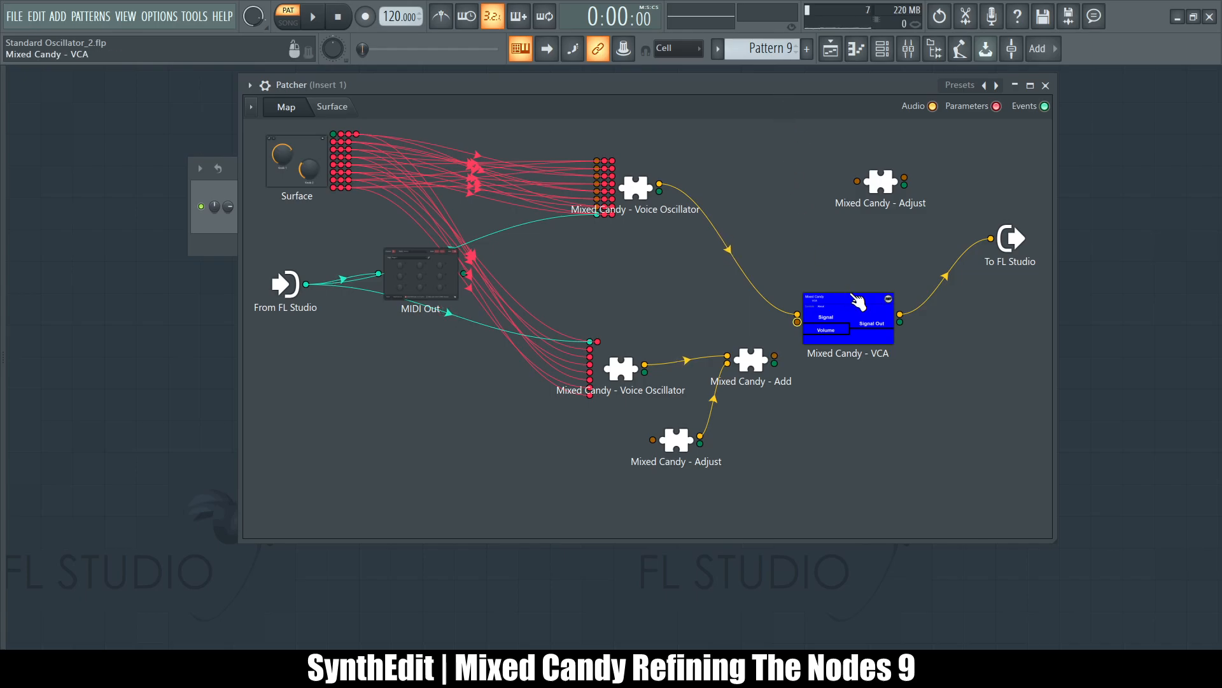
pyautogui.doubleClick(838, 319)
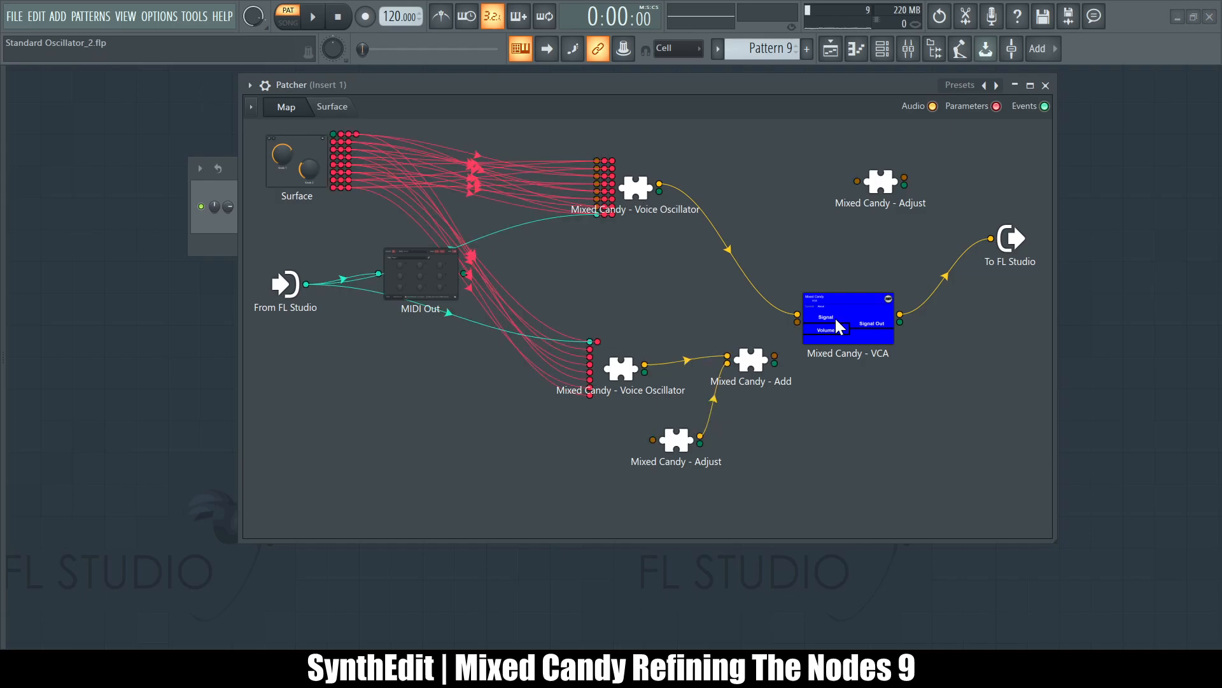
pyautogui.click(848, 216)
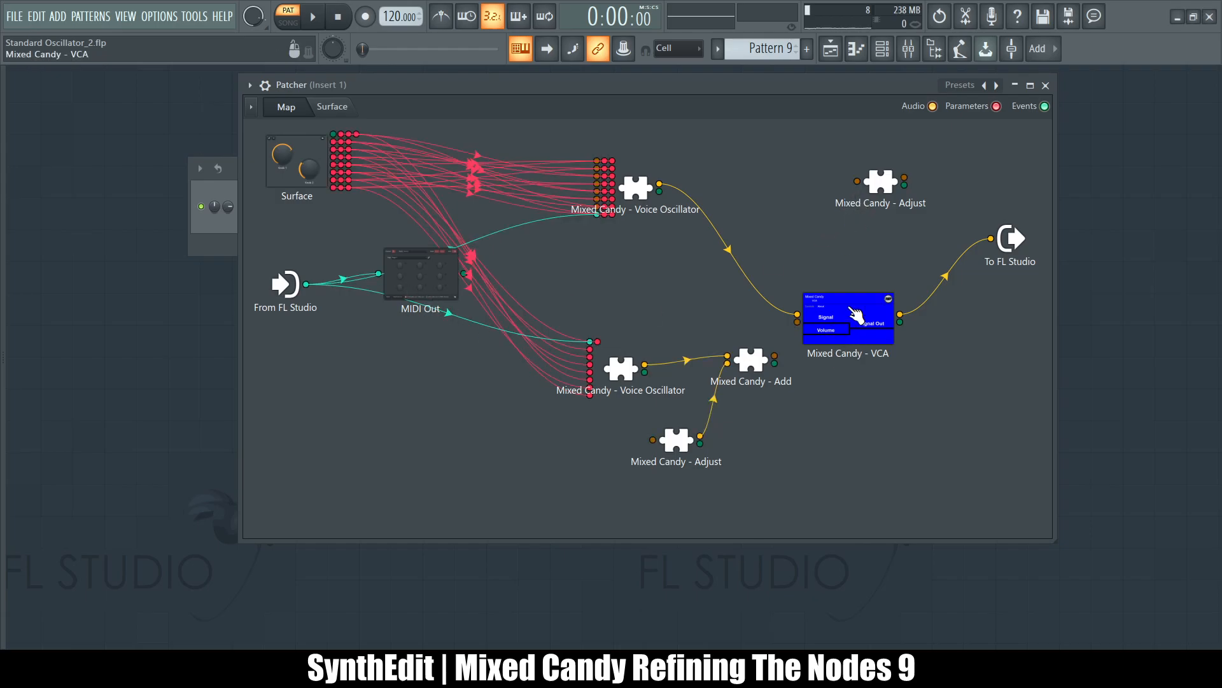
# - Switch to SynthEdit and examine the Mixed Candy - VCA container's internal wiring and its Signal and Volume input values
pyautogui.rightClick(845, 312)
pyautogui.press('1')
pyautogui.hotkey('alt', 'Tab')
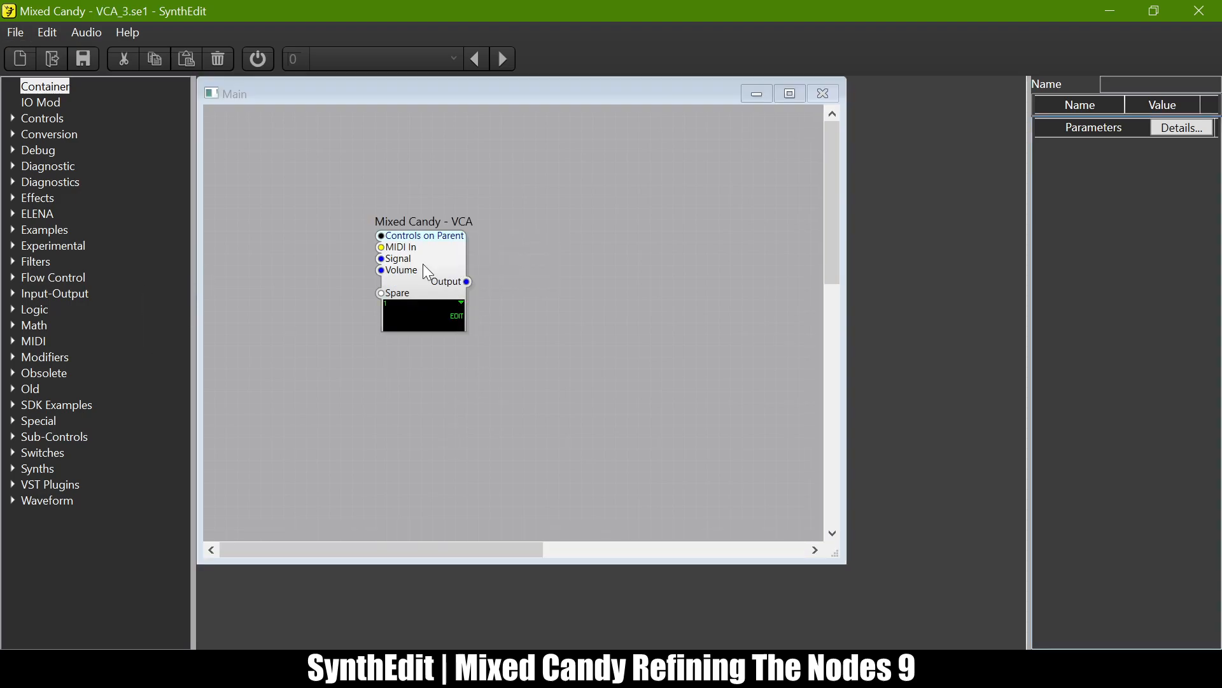
pyautogui.doubleClick(423, 263)
pyautogui.scroll(-5, 598, 269)
pyautogui.hscroll(-4, 598, 269)
pyautogui.scroll(5, 598, 269)
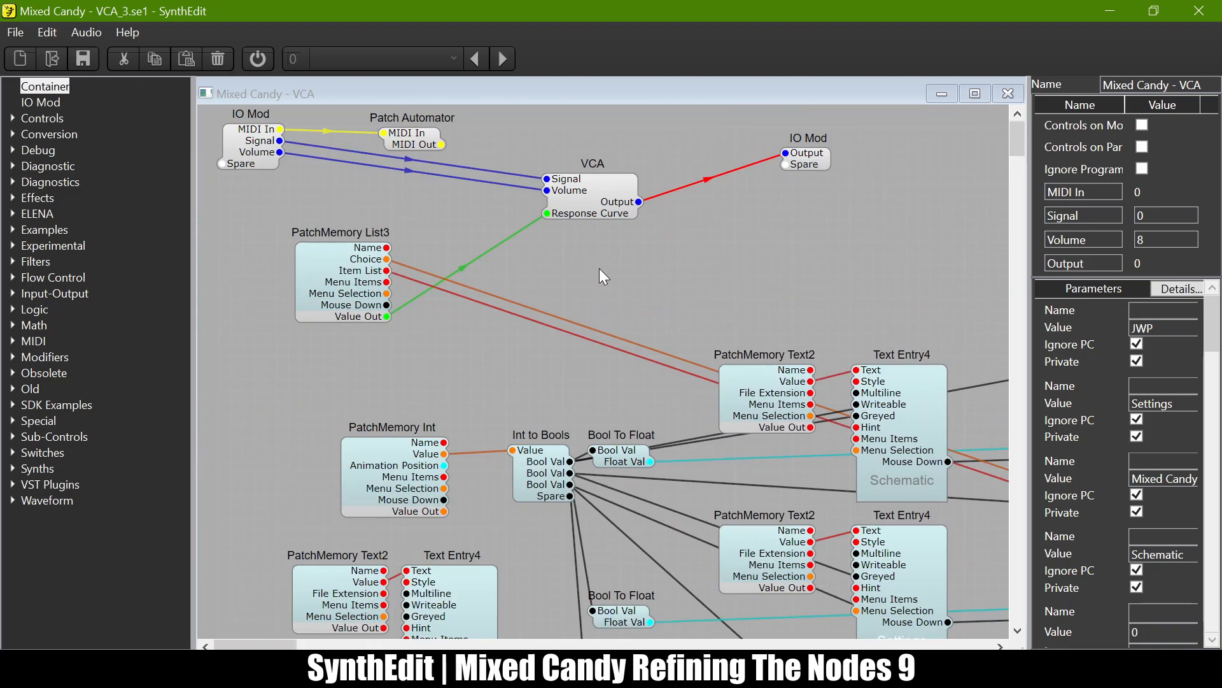
pyautogui.click(1009, 93)
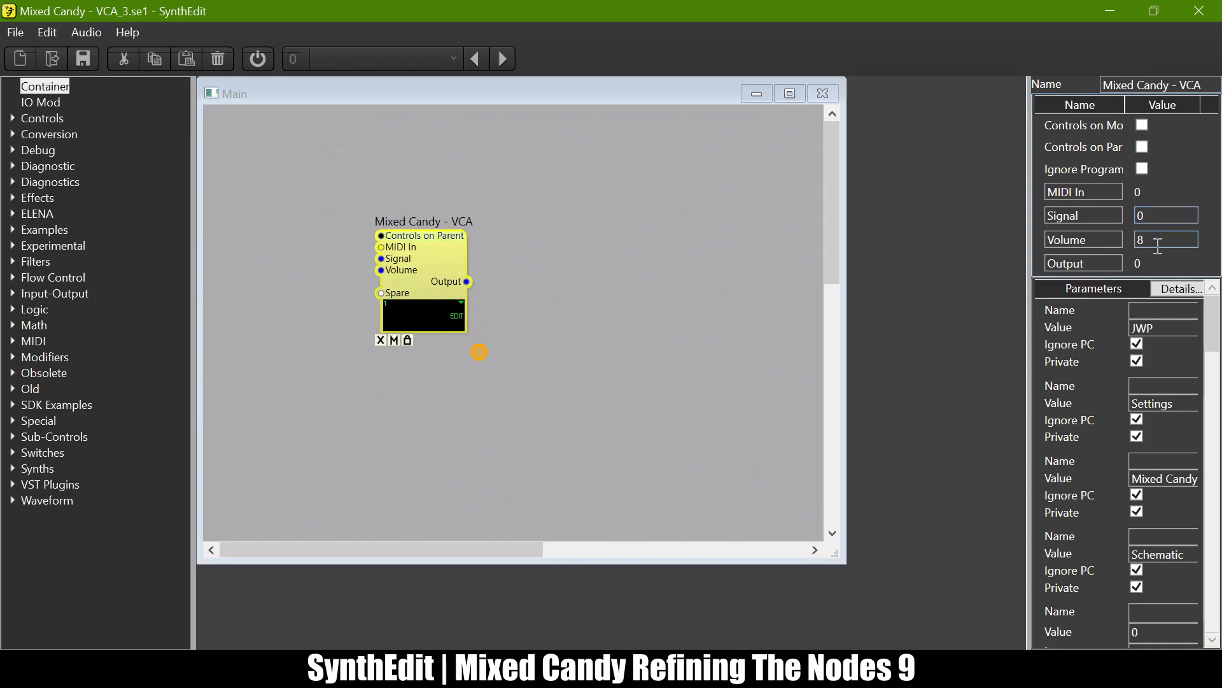
pyautogui.doubleClick(419, 253)
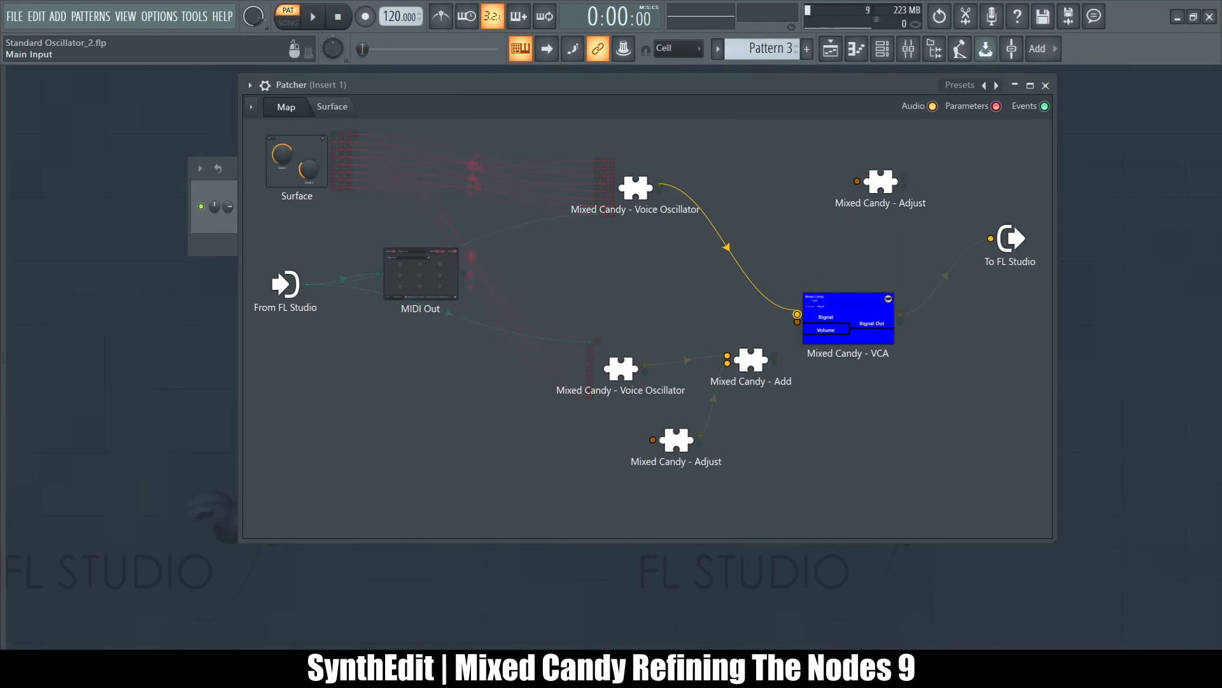
# - Back in FL Studio, move the To FL Studio node lower, route the upper Voice Oscillator directly to it, and play test notes
pyautogui.moveTo(1005, 252); pyautogui.dragTo(955, 332)
pyautogui.moveTo(662, 185); pyautogui.dragTo(966, 257)
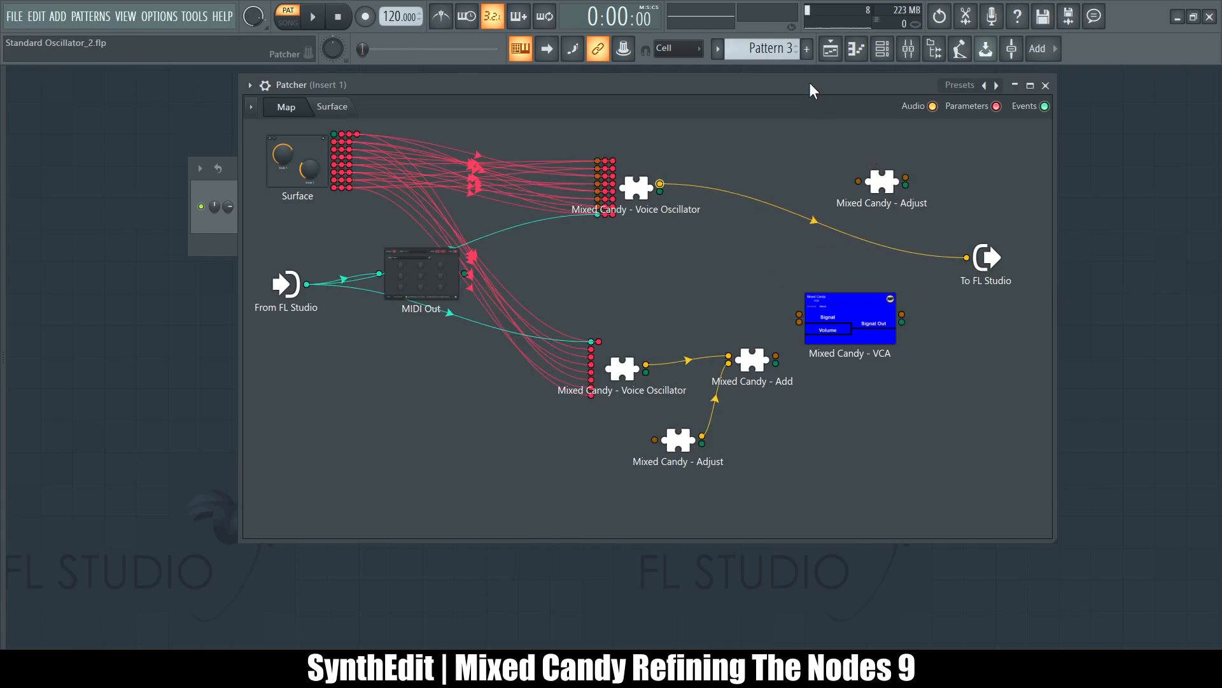
pyautogui.press('v')
pyautogui.press('n')
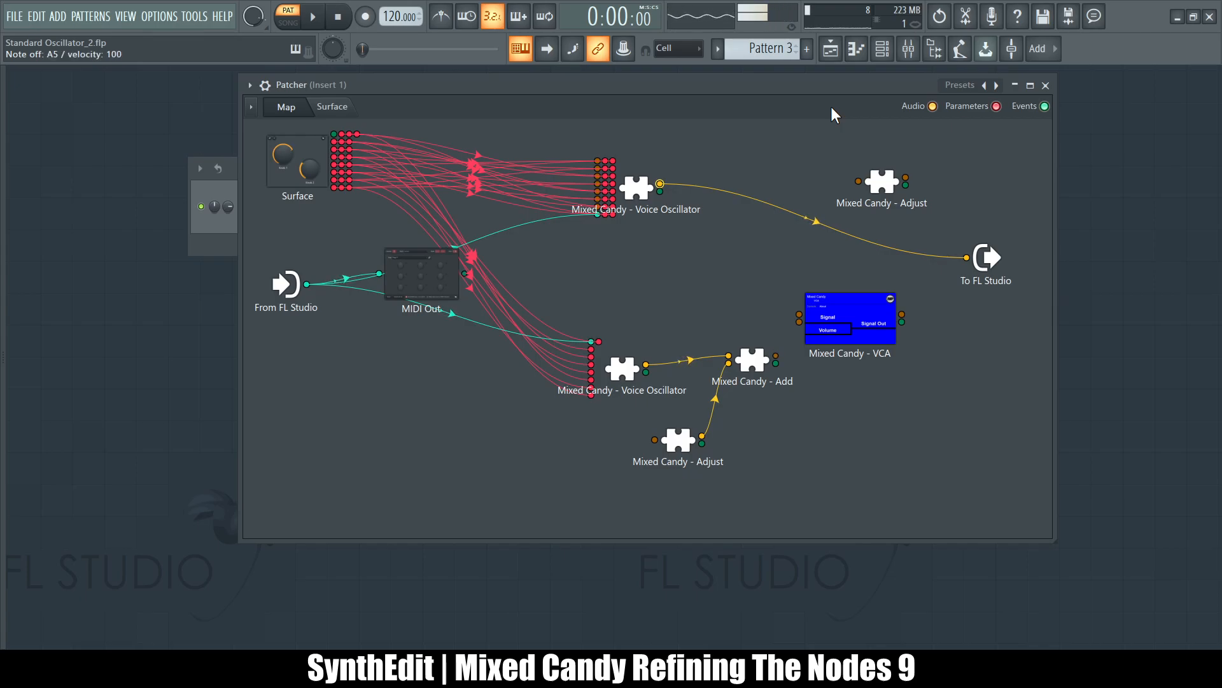
pyautogui.press('v')
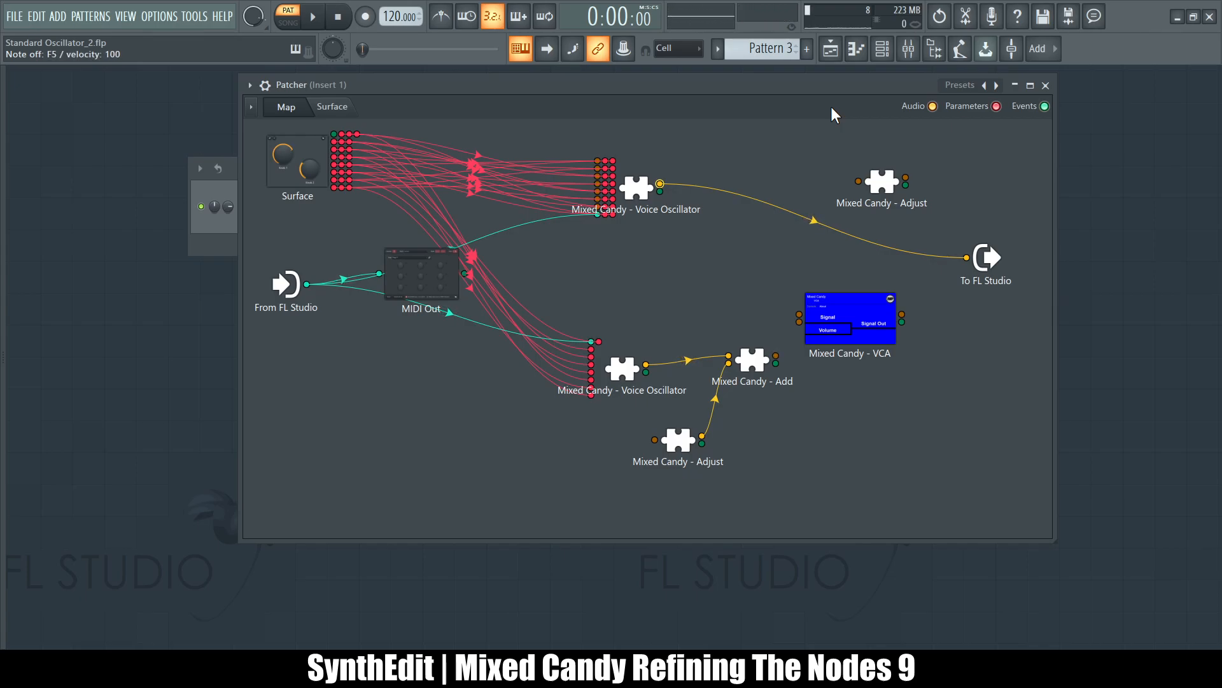
# - Route the upper Voice Oscillator into the VCA's Signal input and the VCA's output to the To FL Studio node
pyautogui.moveTo(967, 258); pyautogui.dragTo(800, 315)
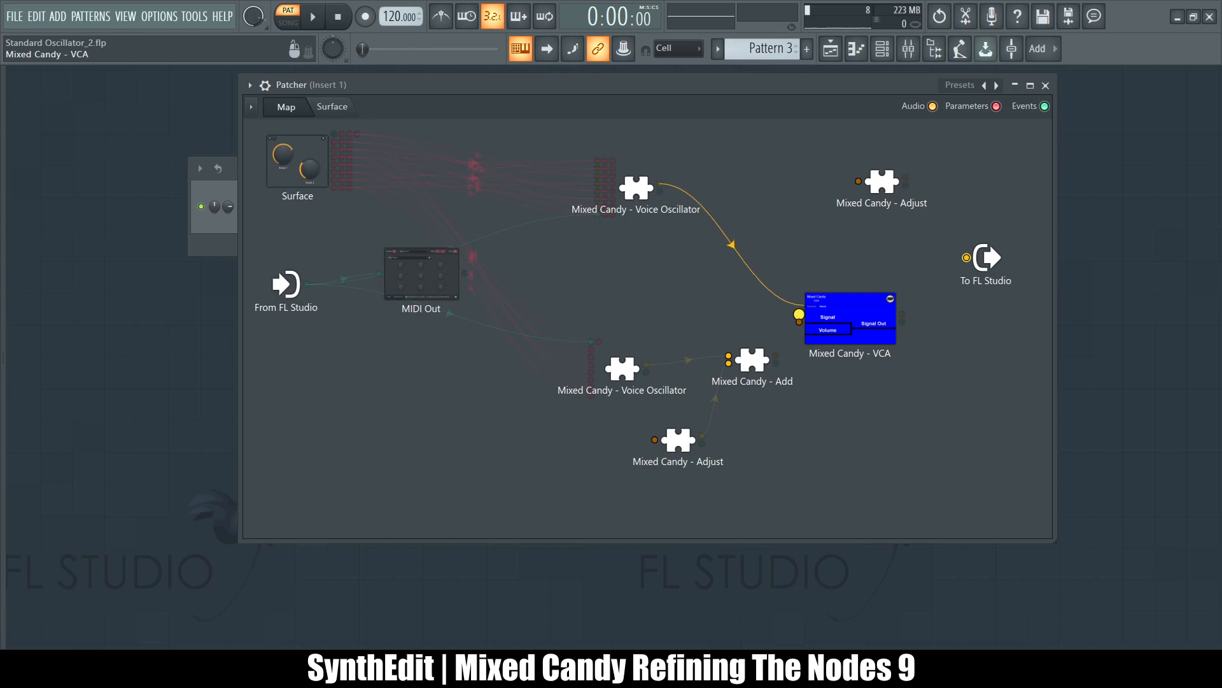
pyautogui.moveTo(902, 314); pyautogui.dragTo(967, 258)
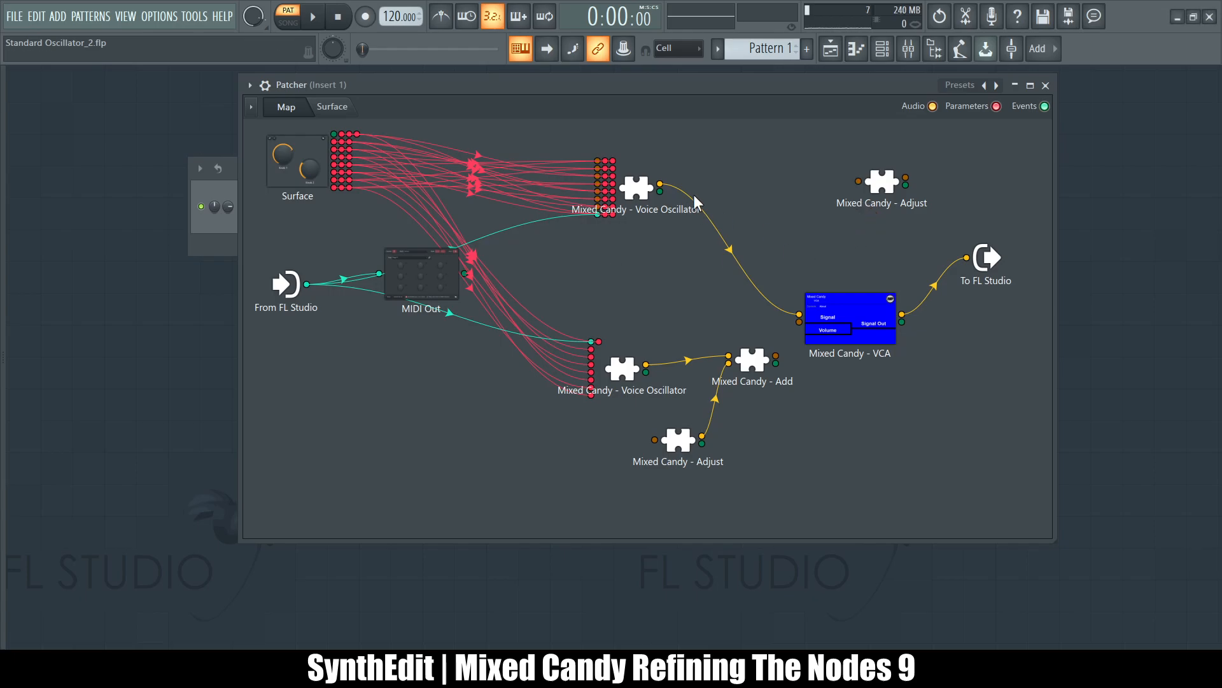
# - Switch to SynthEdit and examine the VCA module's Signal, Volume and Response Curve settings and the surrounding wiring in its container
pyautogui.hotkey('alt', 'Tab')
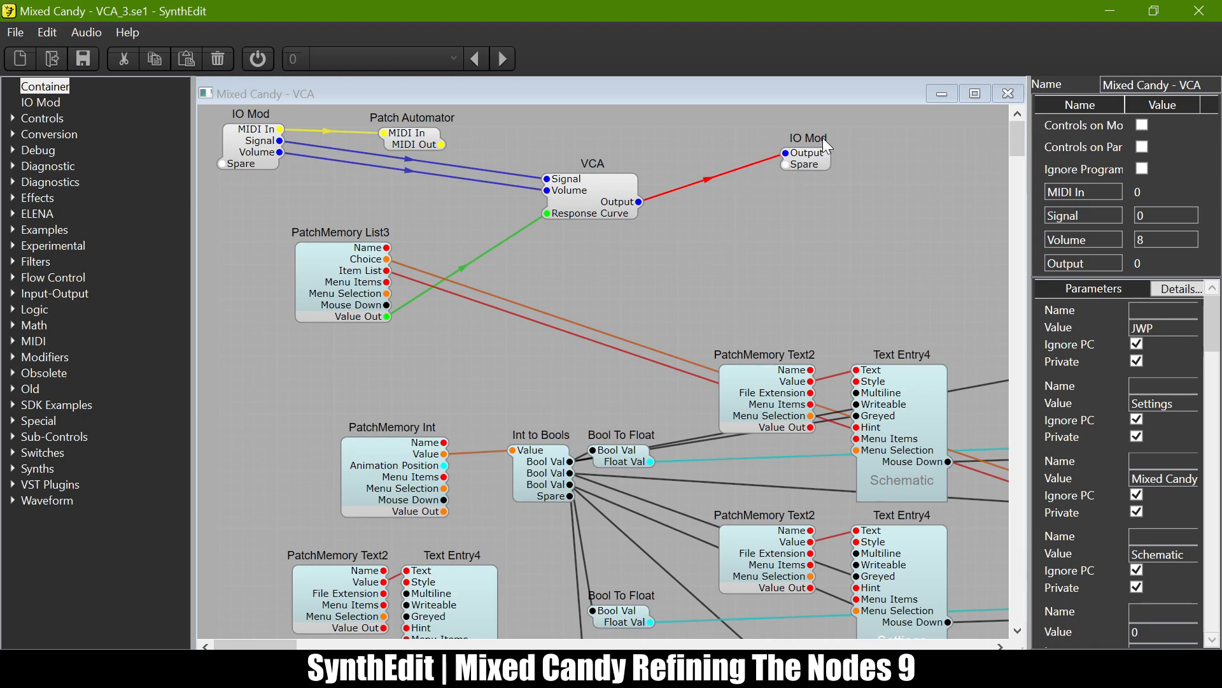
pyautogui.click(601, 191)
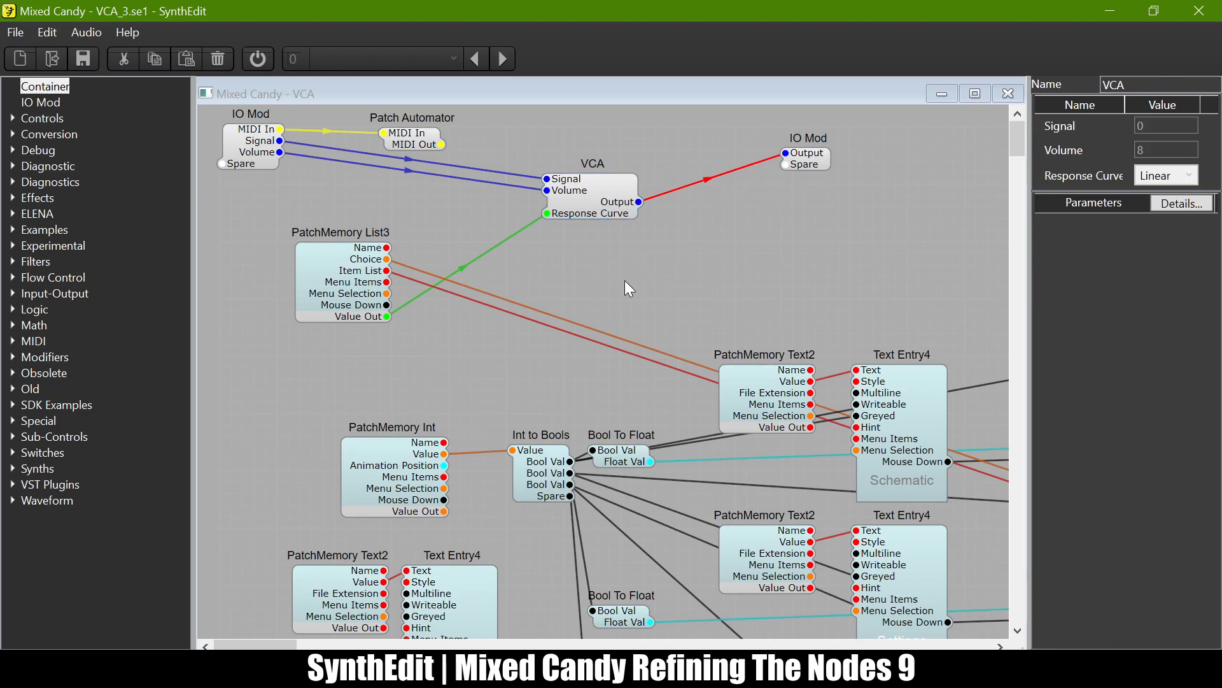
pyautogui.scroll(-10, 697, 171)
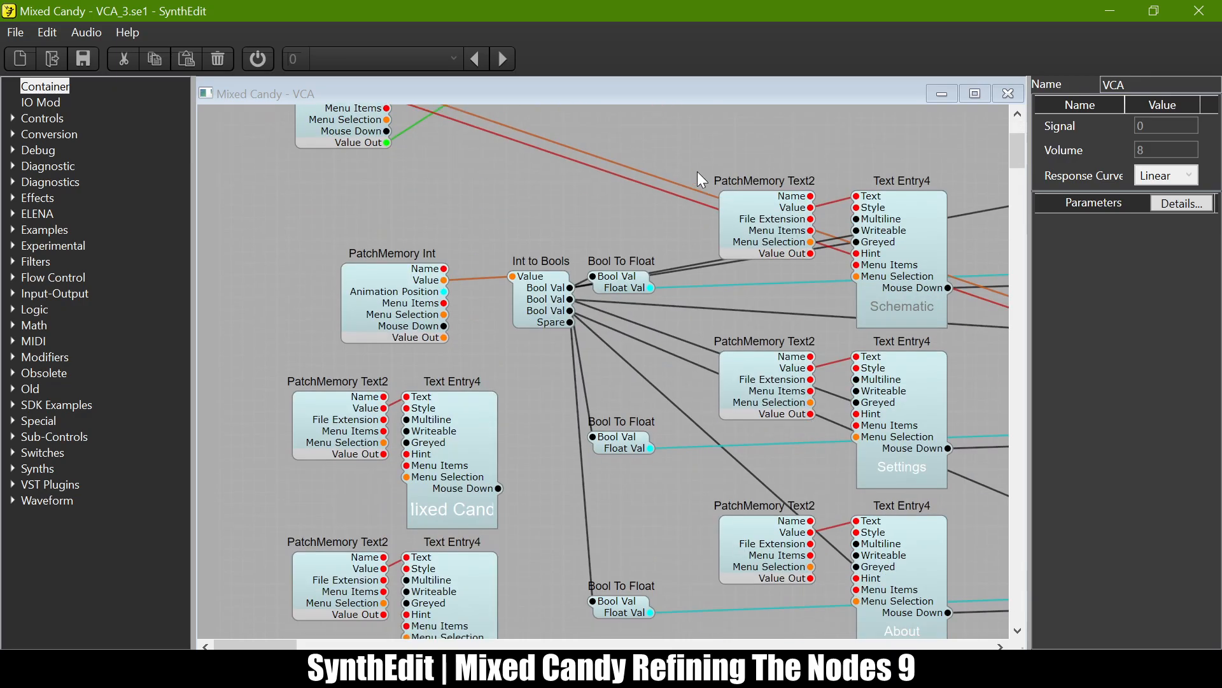
pyautogui.scroll(10, 697, 170)
pyautogui.hscroll(5, 698, 170)
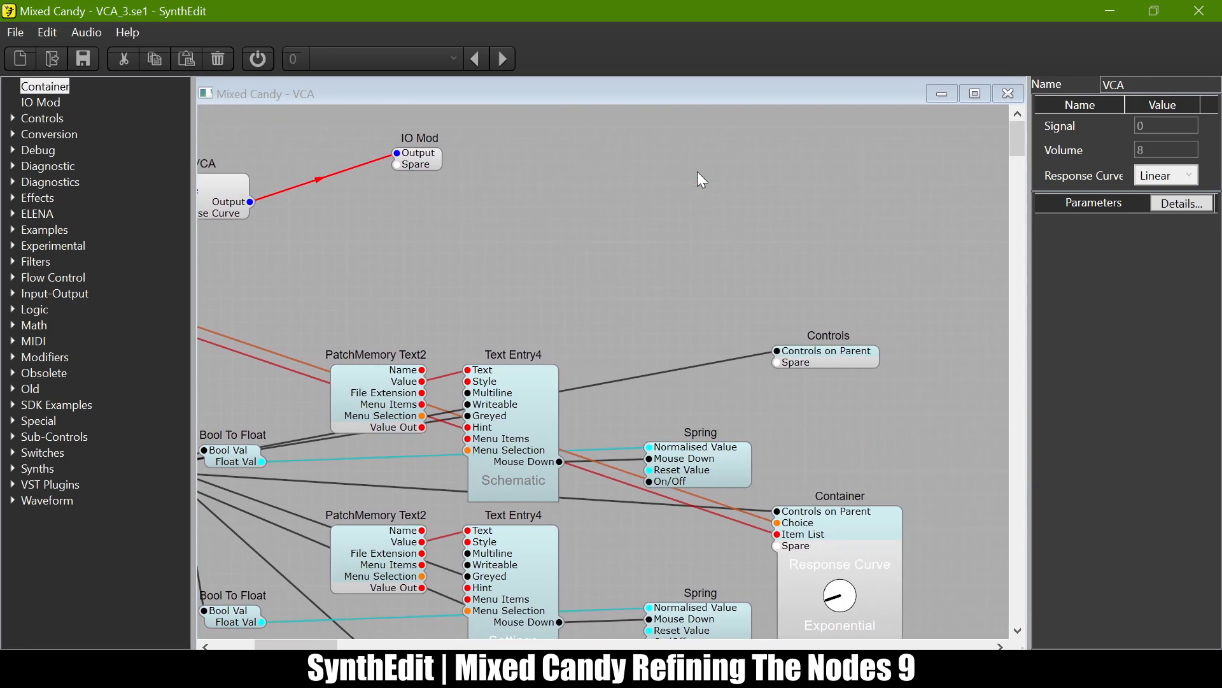
pyautogui.scroll(-10, 698, 171)
pyautogui.scroll(10, 698, 173)
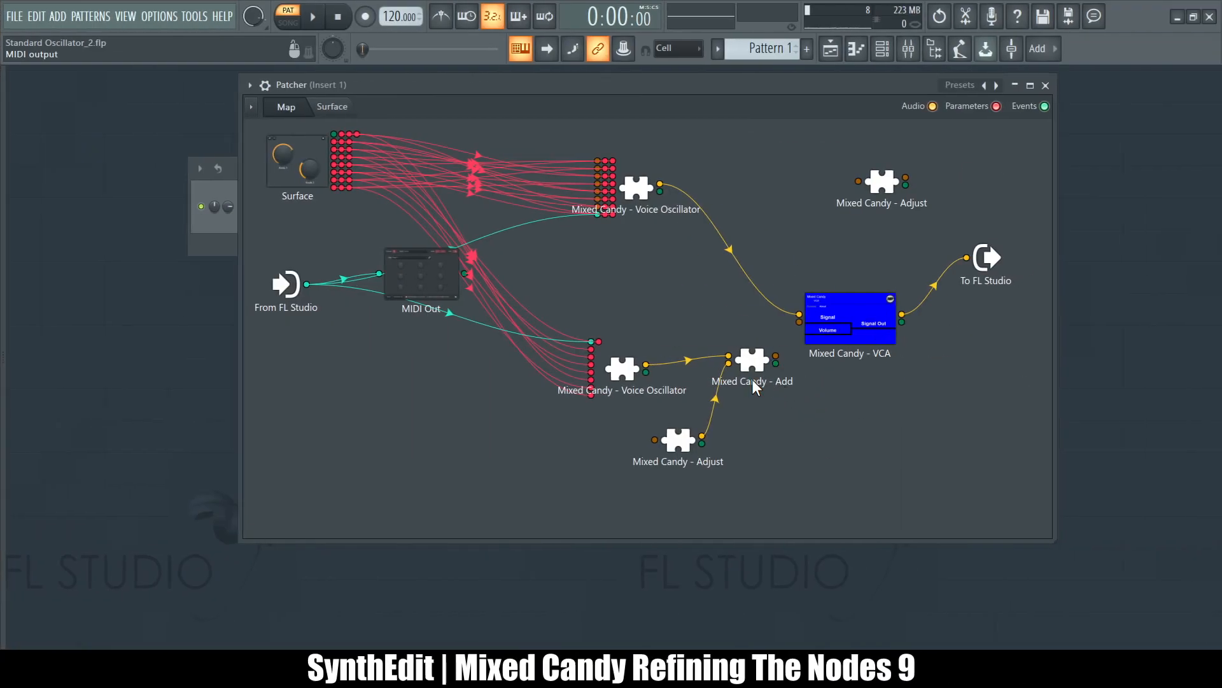
# - Back in FL Studio, reroute the lower Adjust node from the Add node to the VCA's Volume input and play test notes
pyautogui.moveTo(729, 363); pyautogui.dragTo(799, 321)
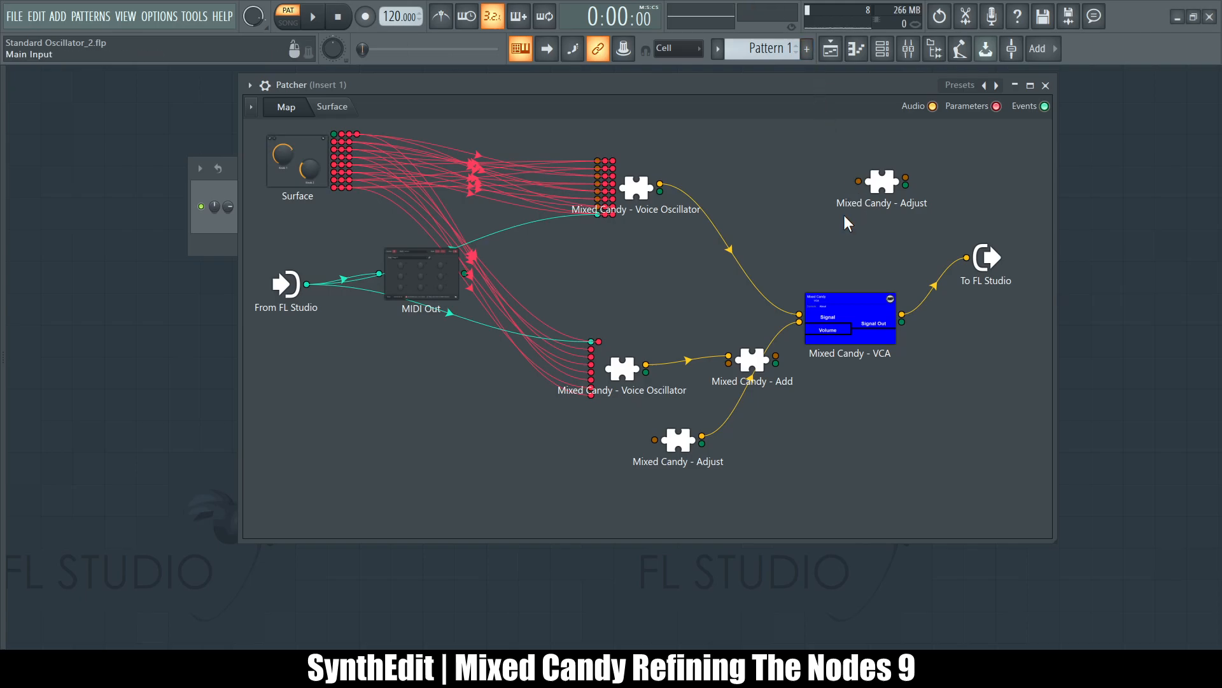
pyautogui.press('v')
pyautogui.press('v')
pyautogui.press('v')
pyautogui.press('v')
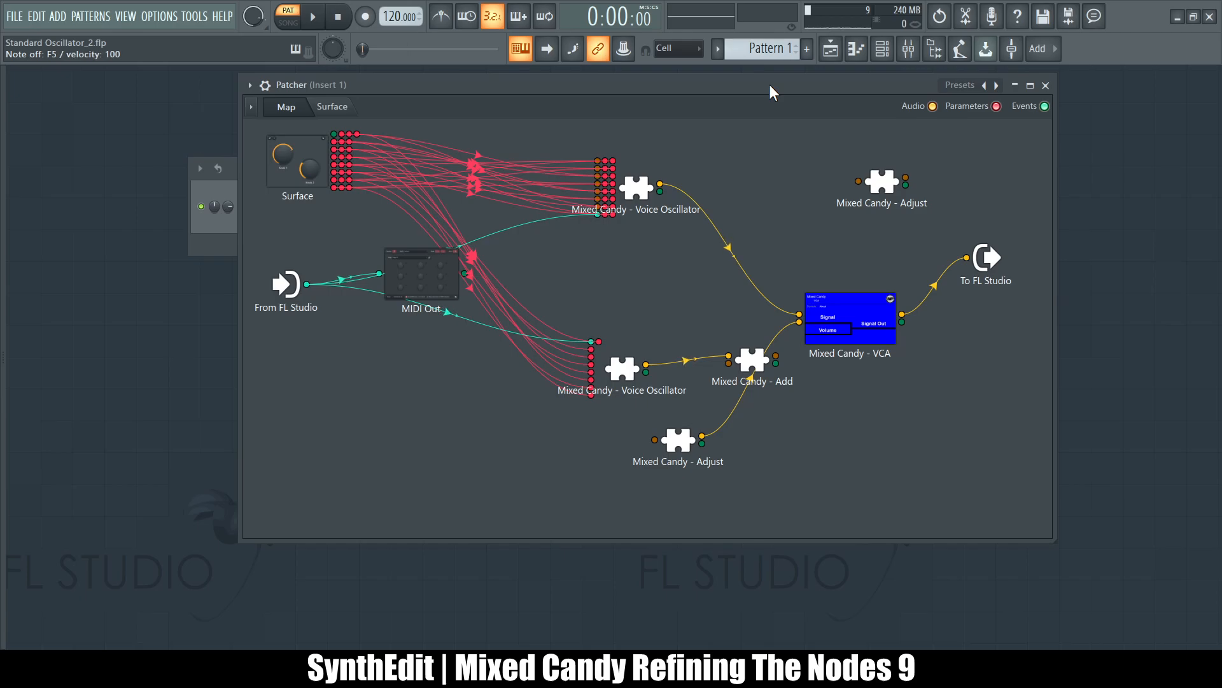
pyautogui.press('b')
pyautogui.press('v')
pyautogui.press('b')
pyautogui.press('c')
# - Move the Add node up beside the VCA and replace the Adjust node's link to the VCA's Volume input with the Add node's output
pyautogui.moveTo(752, 360); pyautogui.dragTo(713, 320)
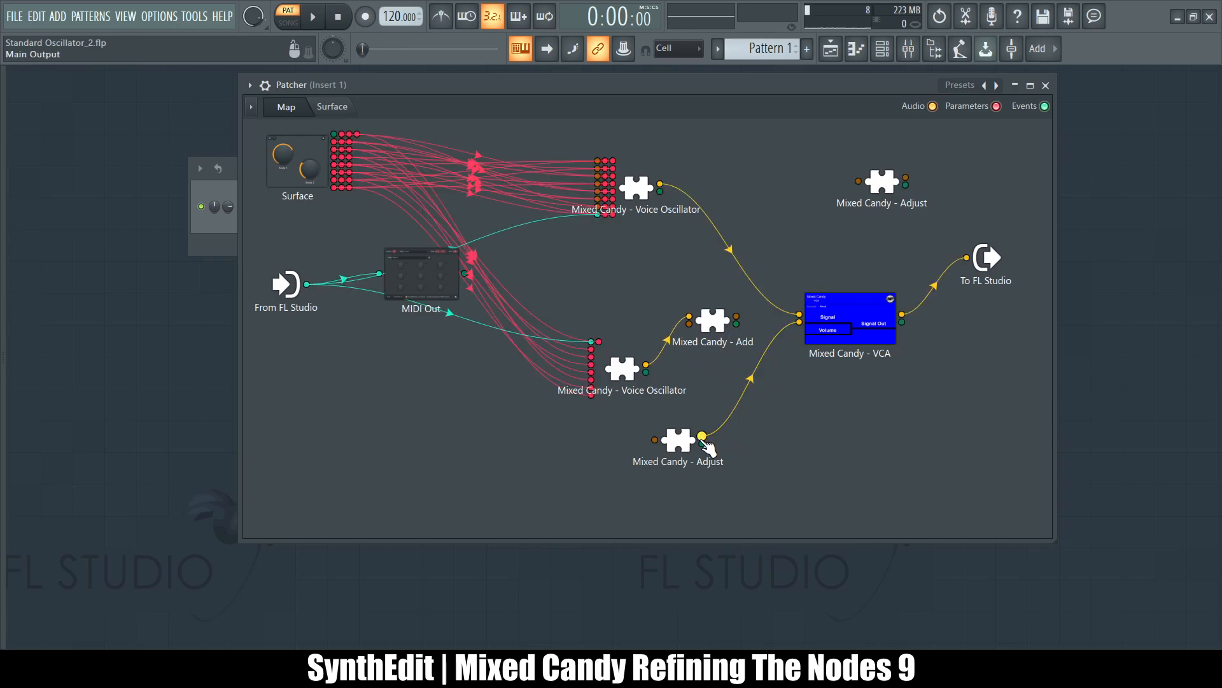
pyautogui.moveTo(763, 374)
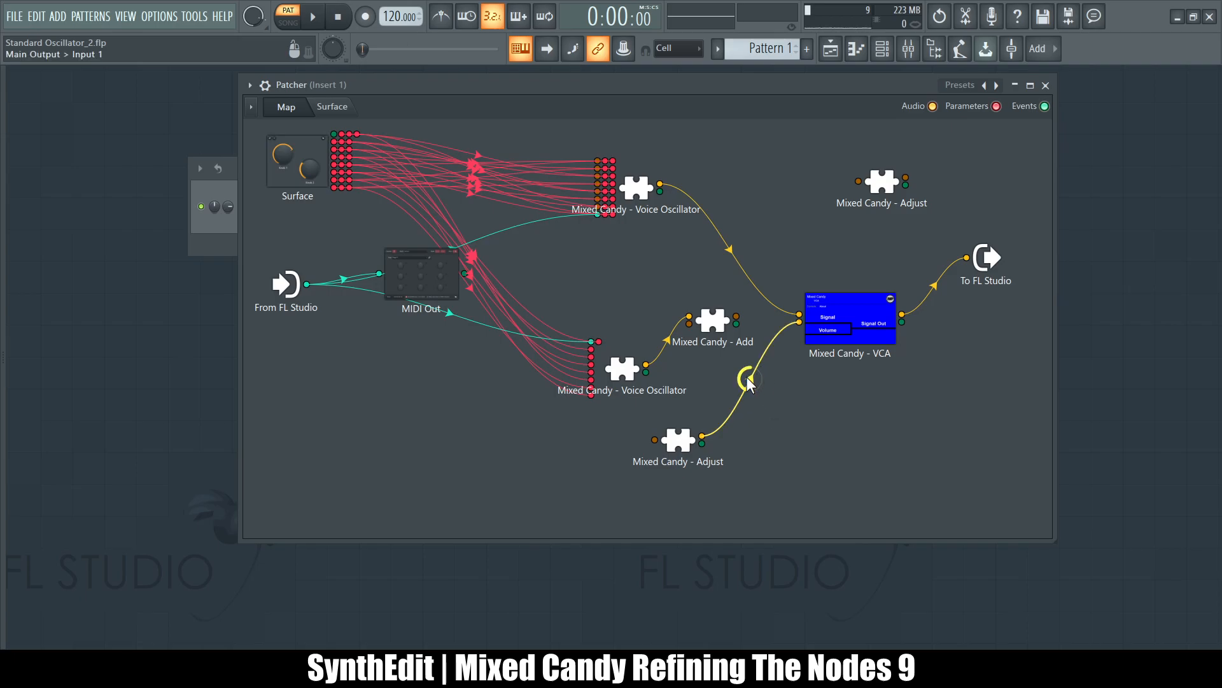
pyautogui.moveTo(800, 323); pyautogui.dragTo(789, 348)
pyautogui.moveTo(738, 317); pyautogui.dragTo(799, 322)
# - Play a series of notes to hear the lower Voice Oscillator modulating the VCA's volume through the Add node
pyautogui.press('v')
pyautogui.press('n')
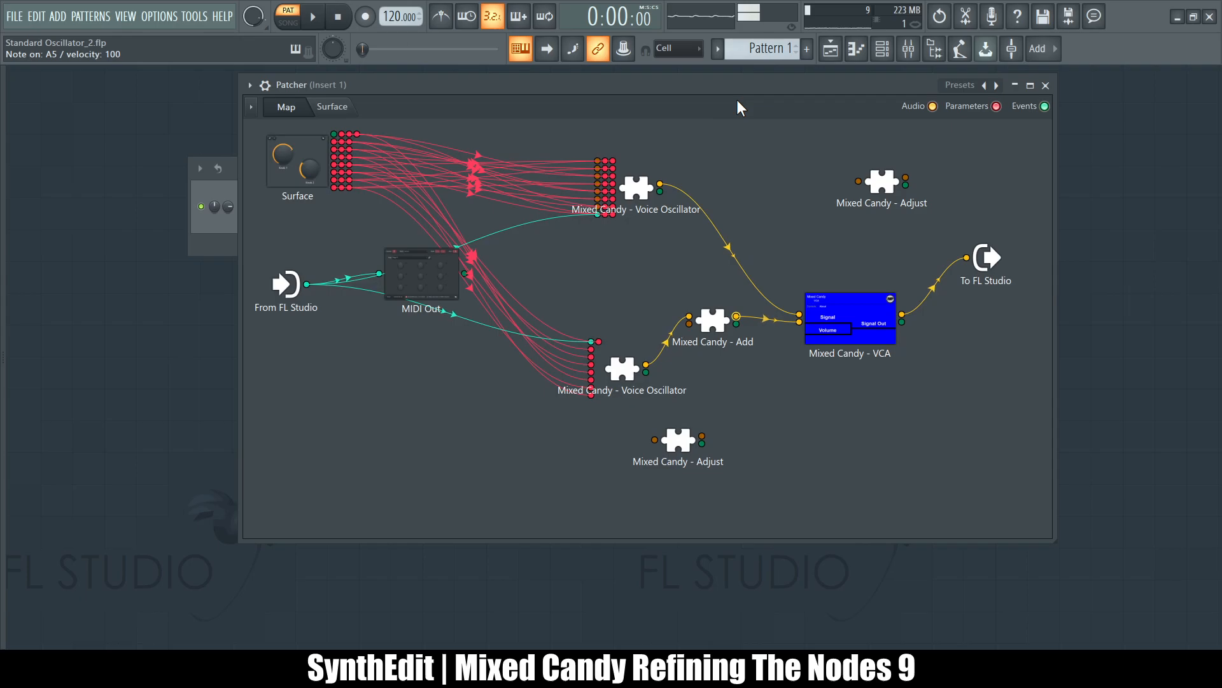
pyautogui.press('v')
pyautogui.press('m')
pyautogui.press('v')
pyautogui.press('n')
pyautogui.press('m')
pyautogui.press('v')
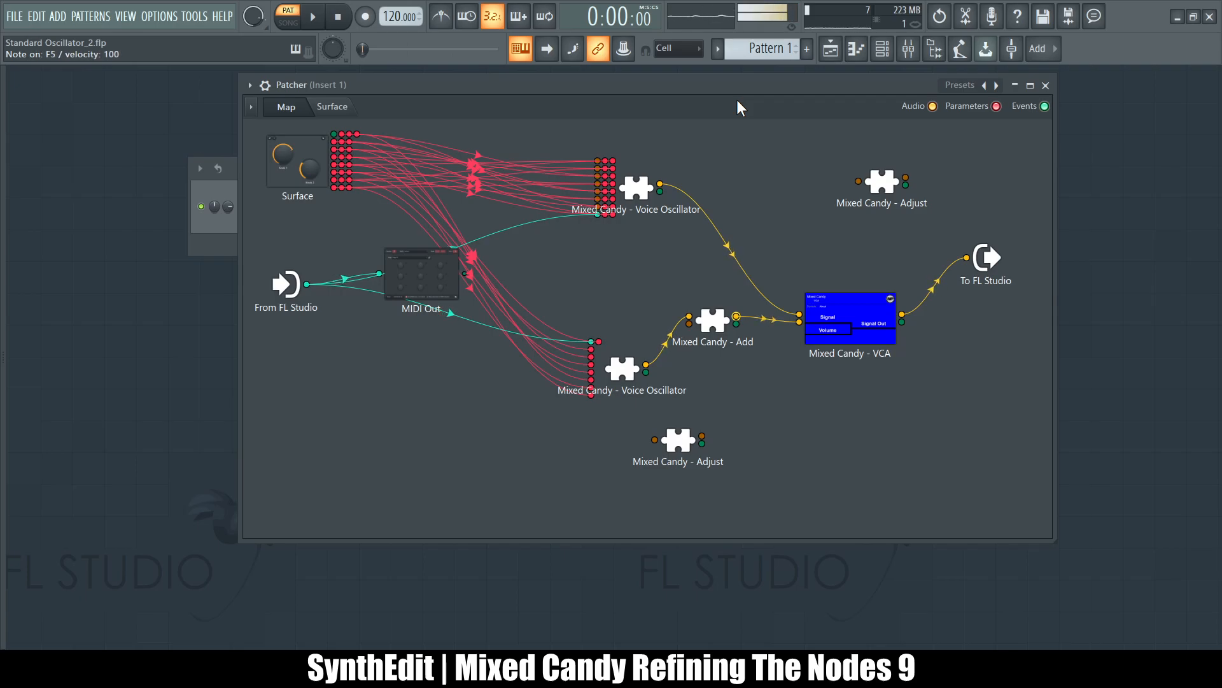
# - Adjust the modulator's MVolume control on the Patcher surface and play notes across different pitches
pyautogui.click(332, 107)
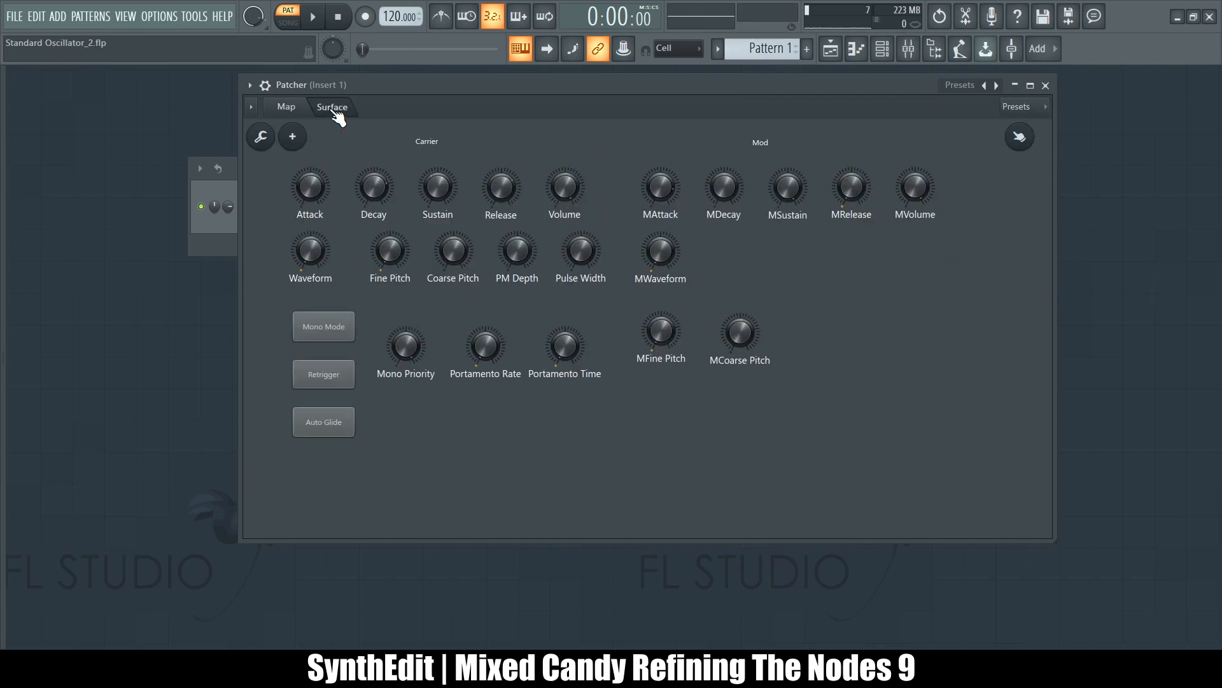
pyautogui.press('v')
pyautogui.moveTo(915, 187); pyautogui.dragTo(916, 124)
pyautogui.press('v')
pyautogui.press('v')
pyautogui.press('t')
pyautogui.press('r')
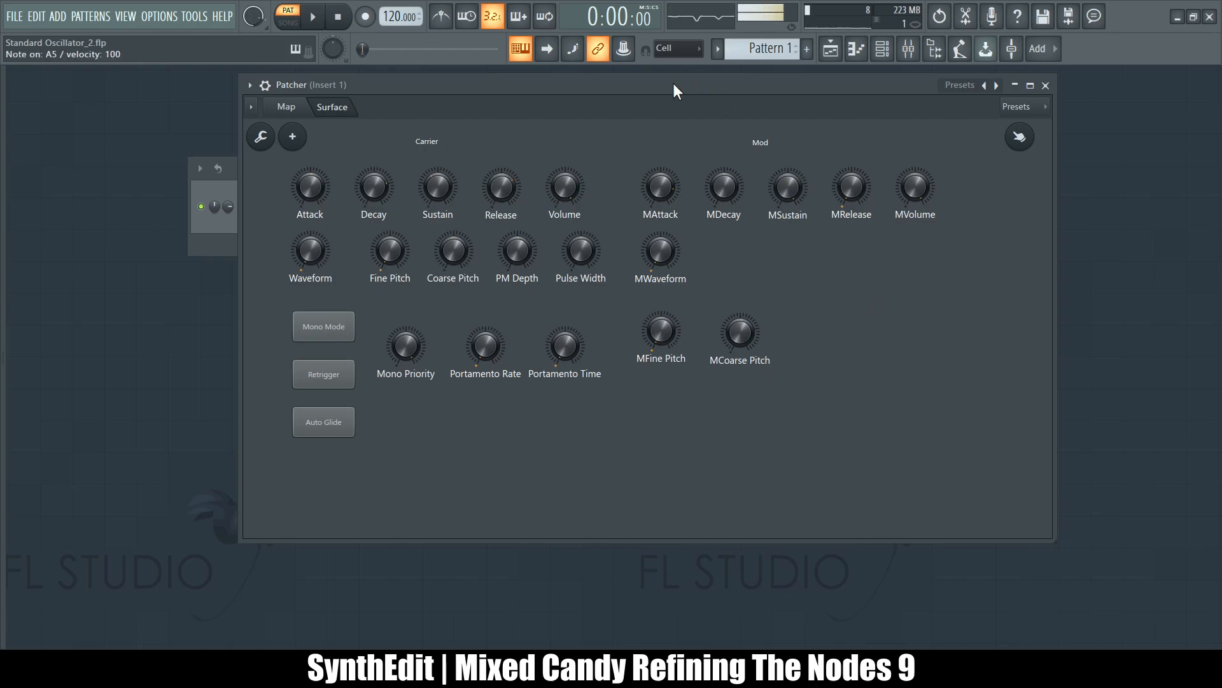
pyautogui.press('e')
pyautogui.press('w')
pyautogui.press('q')
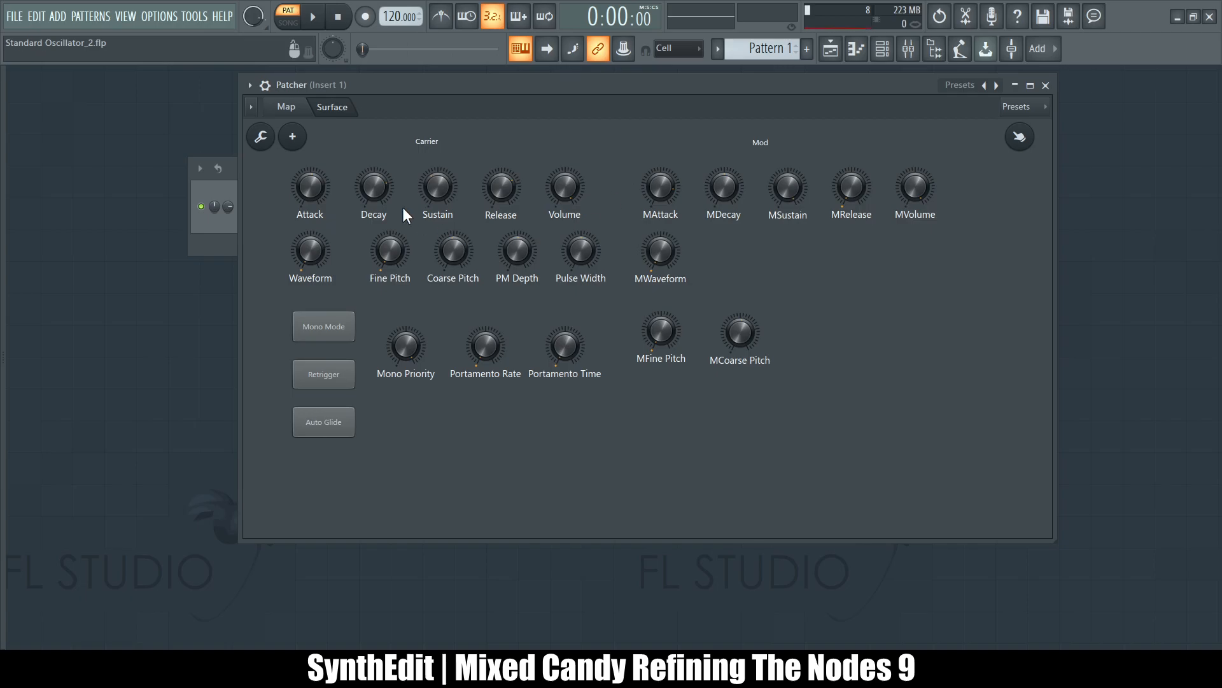
# - Return to the Patcher map and play repeated notes while checking the signal flow between the nodes
pyautogui.click(286, 107)
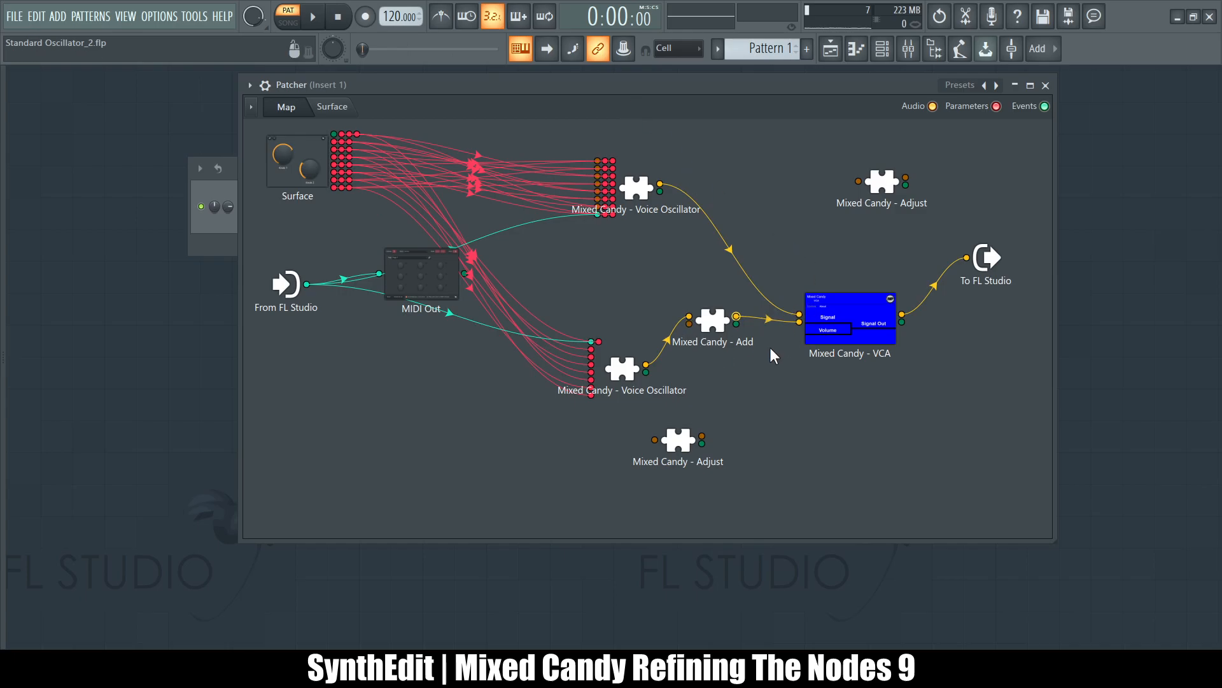
pyautogui.press('r')
pyautogui.press('t')
pyautogui.press('y')
pyautogui.press('r')
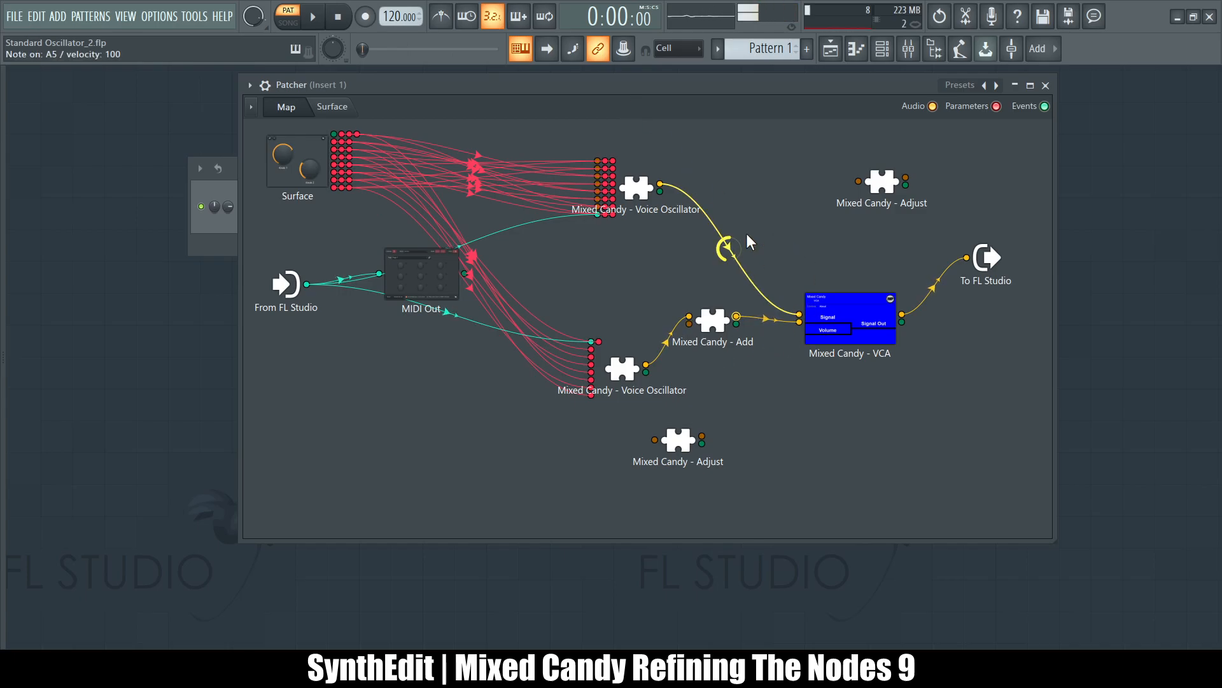
pyautogui.press('t')
pyautogui.press('y')
pyautogui.press('r')
pyautogui.press('t')
pyautogui.press('y')
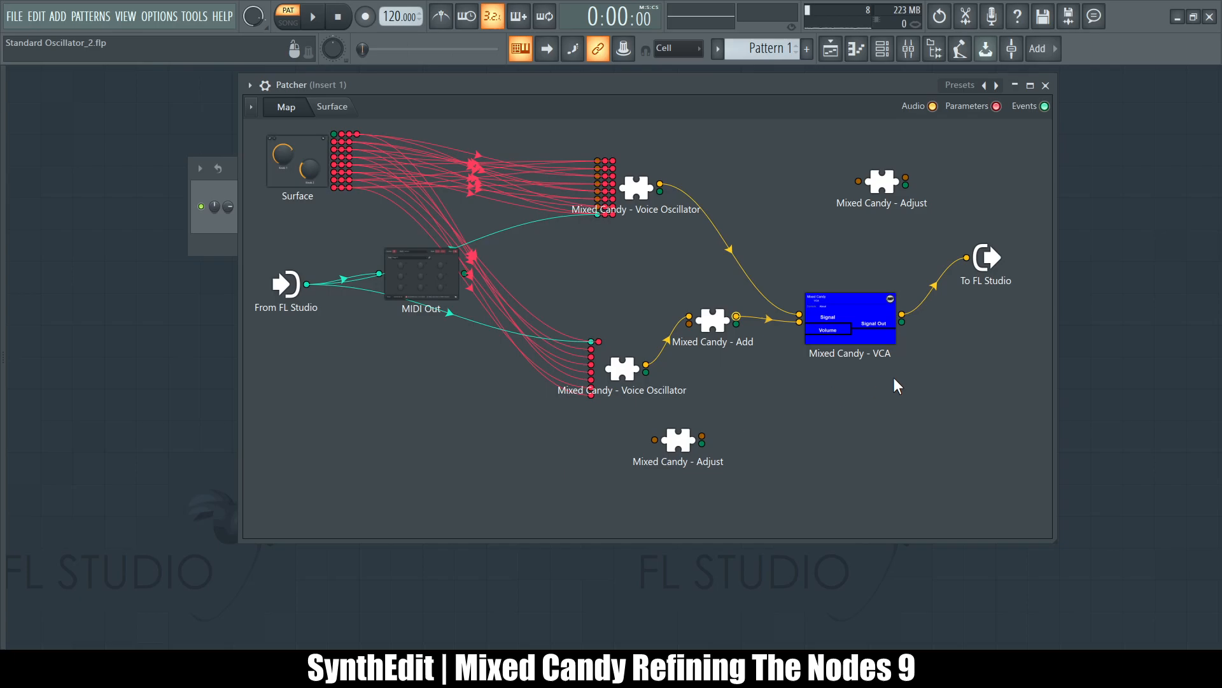
# - Move the Add node slightly lower, connect the lower Adjust node to its second input, and play test notes
pyautogui.moveTo(718, 326); pyautogui.dragTo(747, 343)
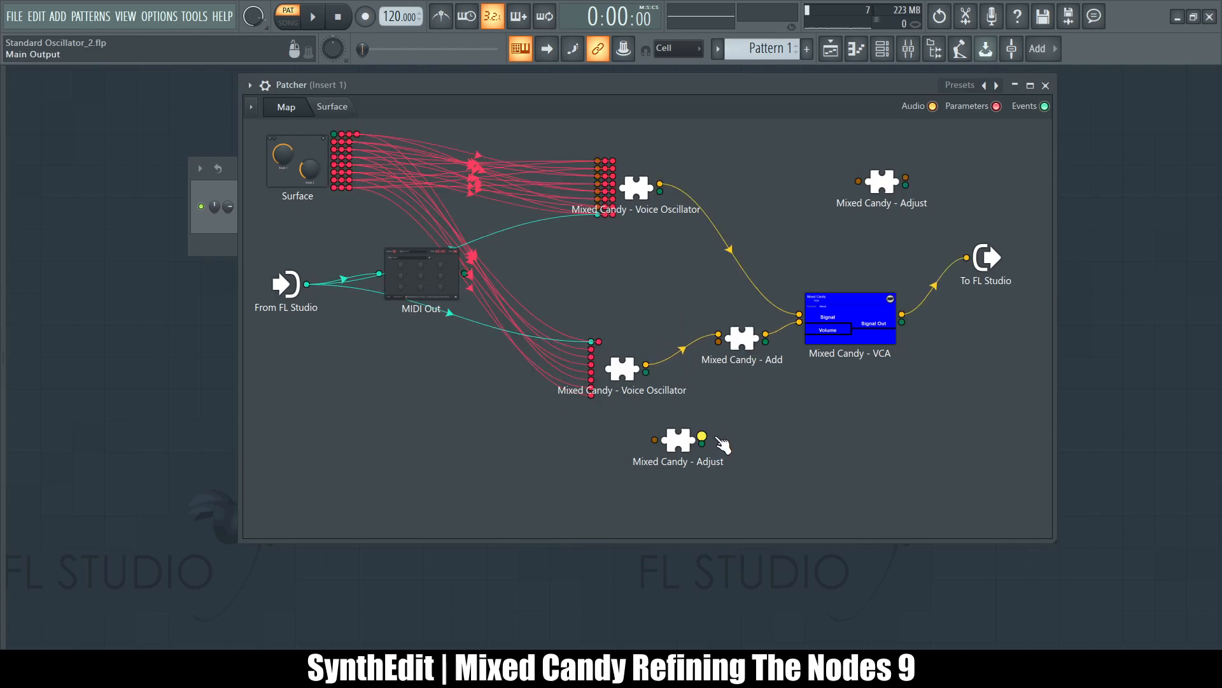
pyautogui.moveTo(717, 441); pyautogui.dragTo(719, 342)
pyautogui.press('r')
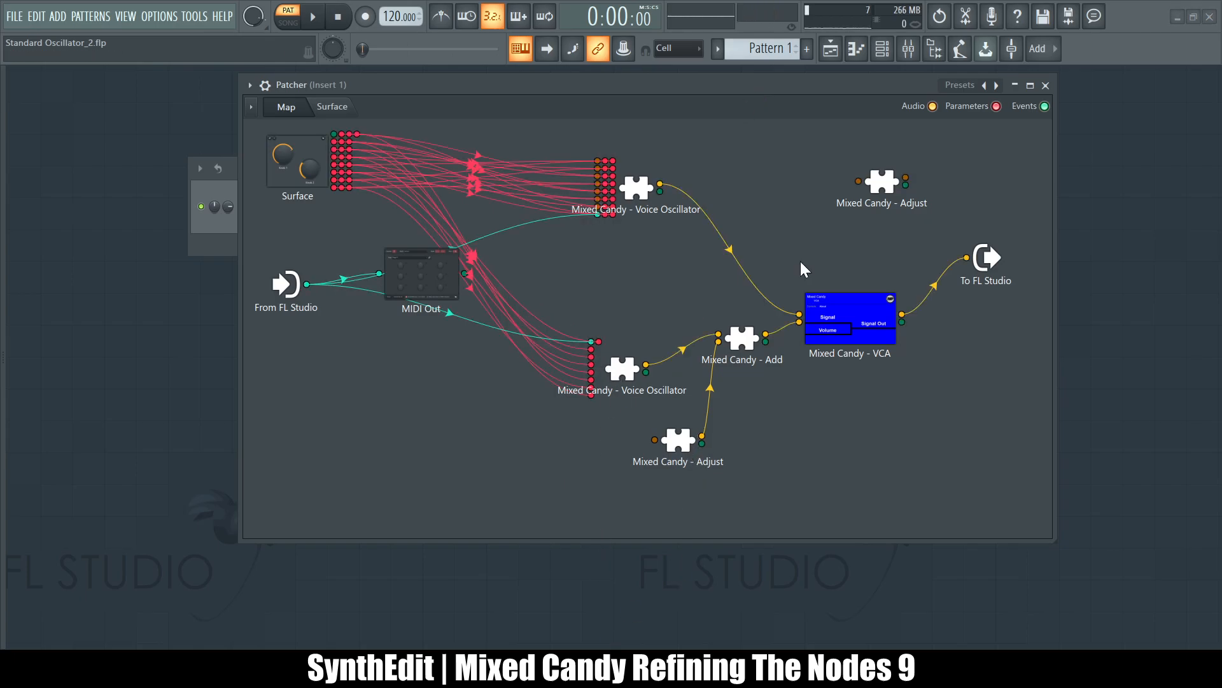
pyautogui.press('r')
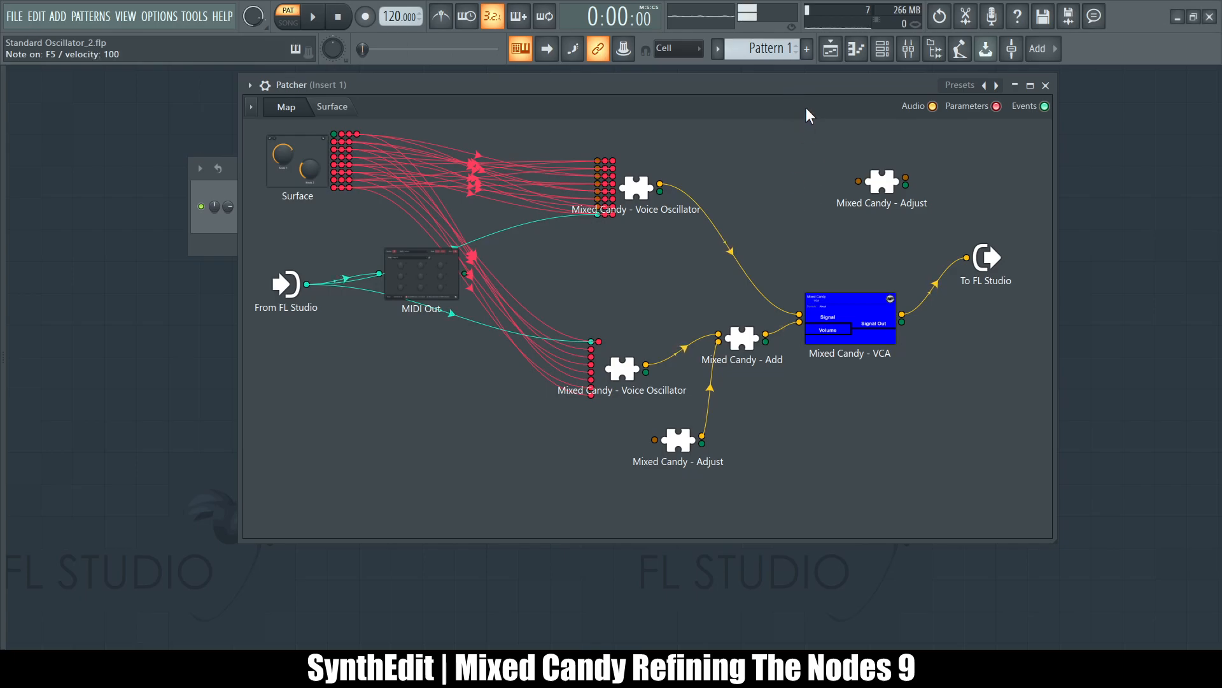
pyautogui.press('r')
pyautogui.press('y')
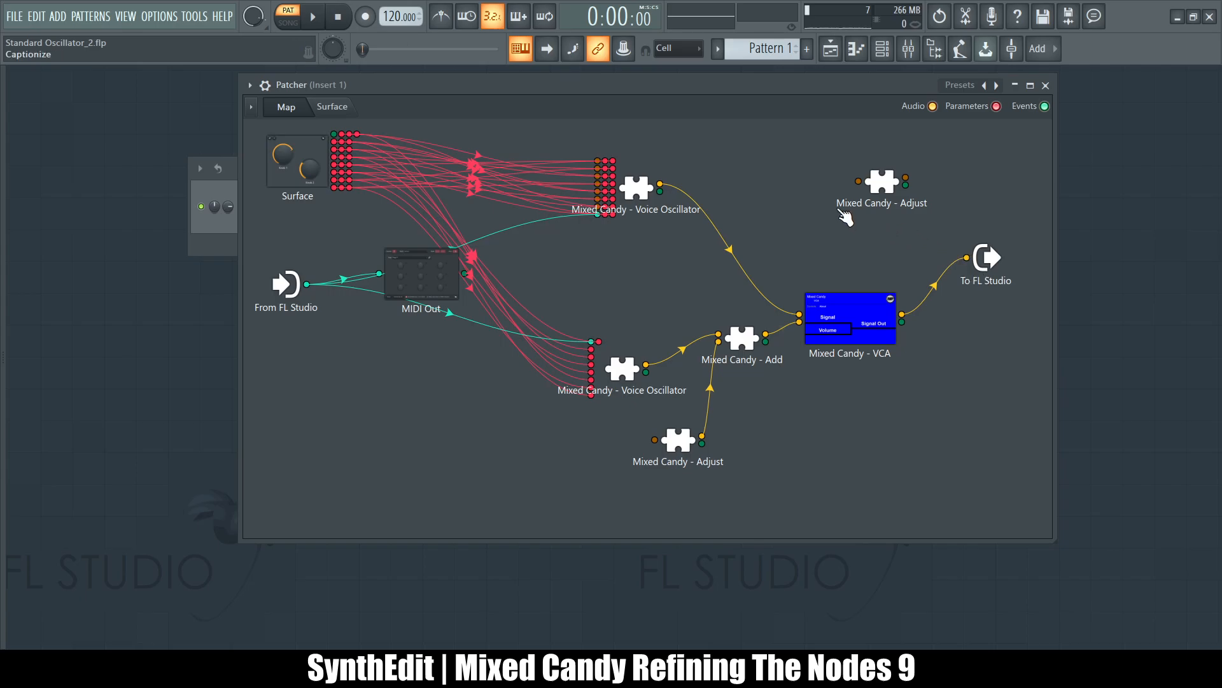
# - Add a Wave Candy node beside the lower Adjust node and feed it from that node's output
pyautogui.moveTo(678, 442); pyautogui.dragTo(634, 446)
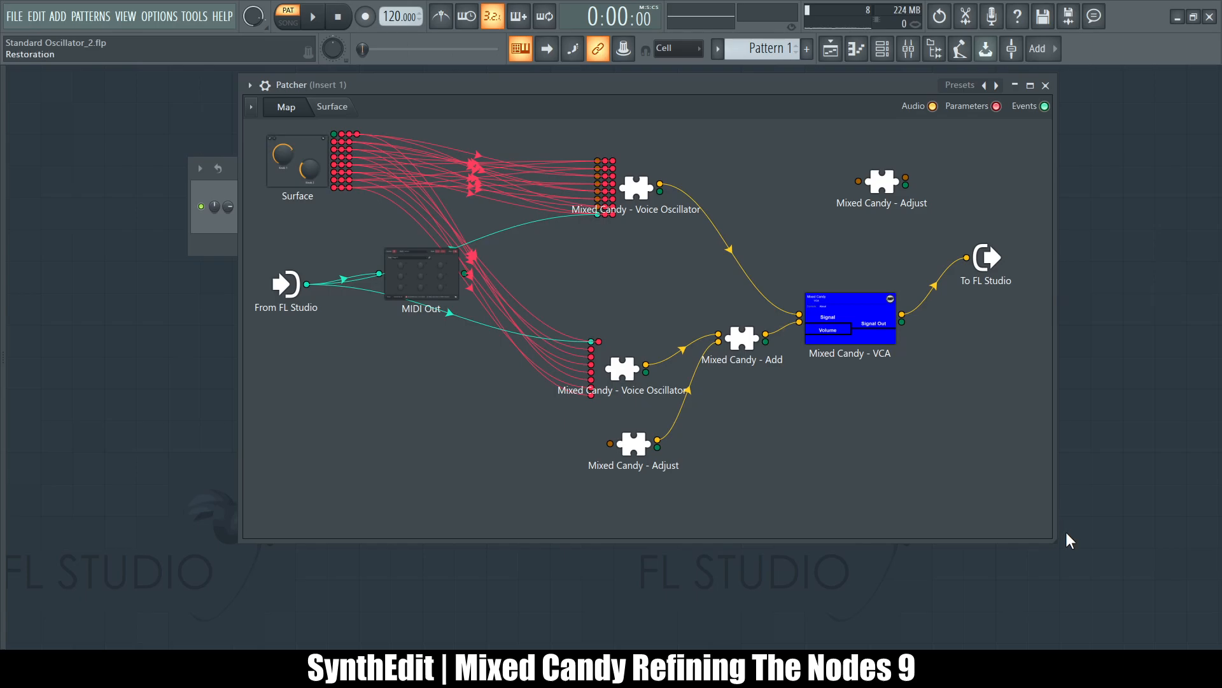
pyautogui.click(979, 603)
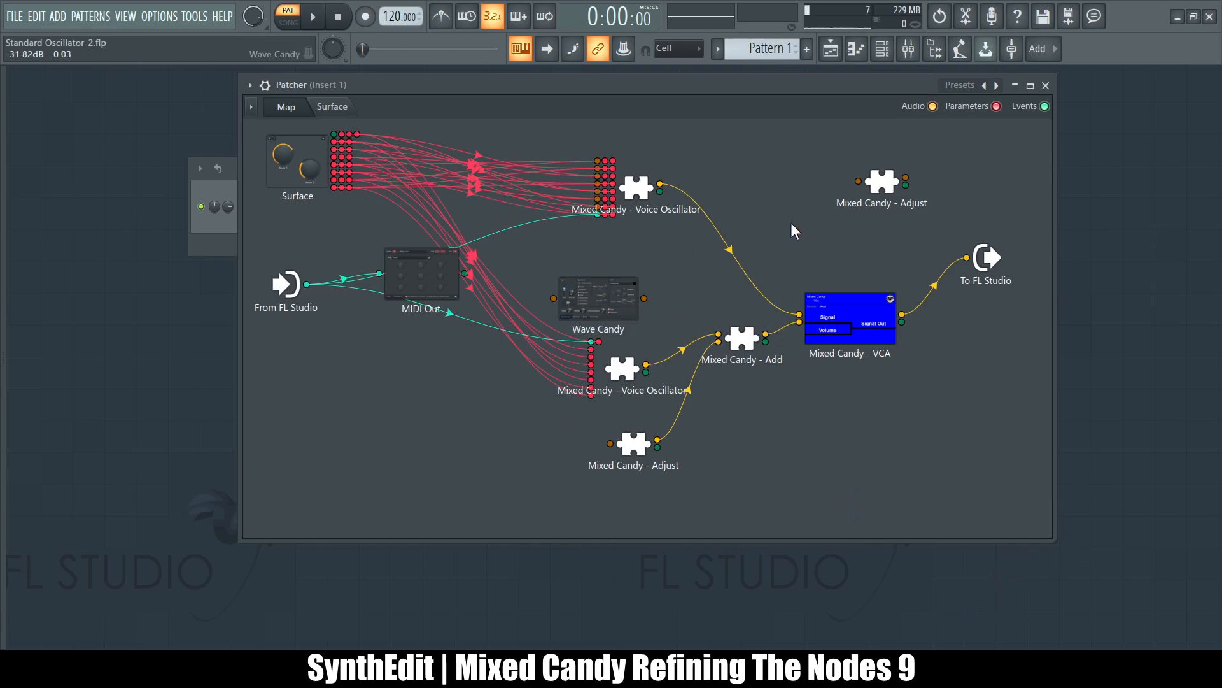
pyautogui.moveTo(599, 298); pyautogui.dragTo(779, 447)
pyautogui.moveTo(657, 440); pyautogui.dragTo(734, 447)
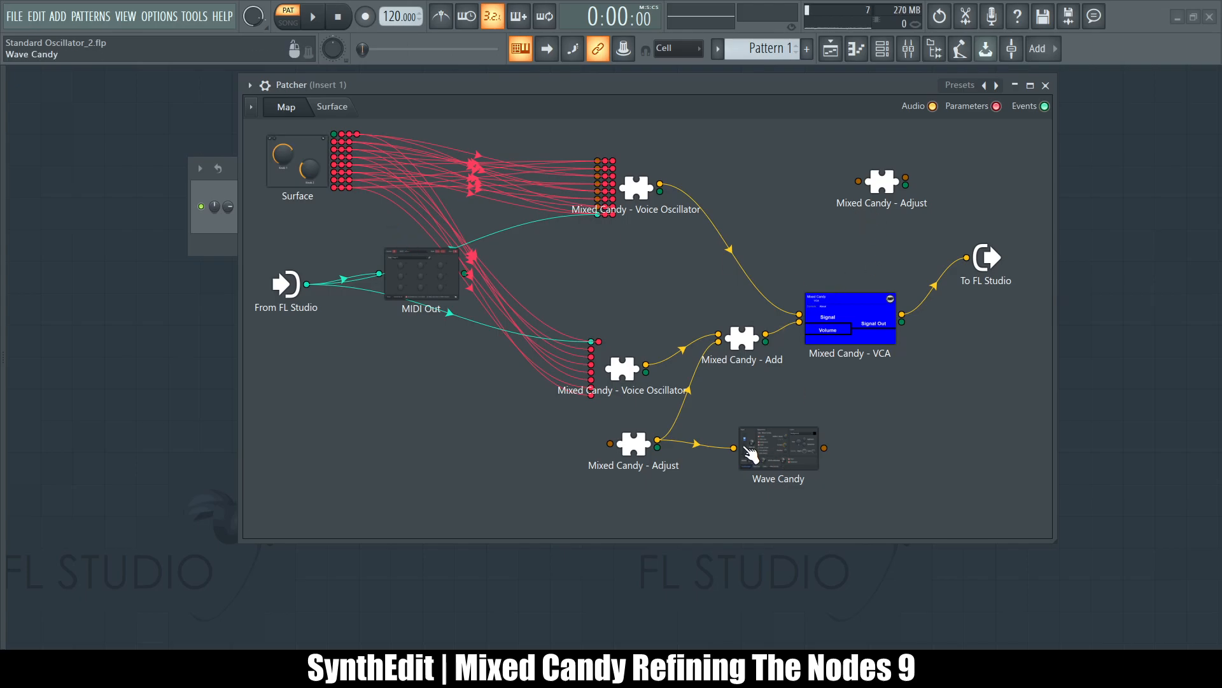
pyautogui.moveTo(637, 442); pyautogui.dragTo(609, 440)
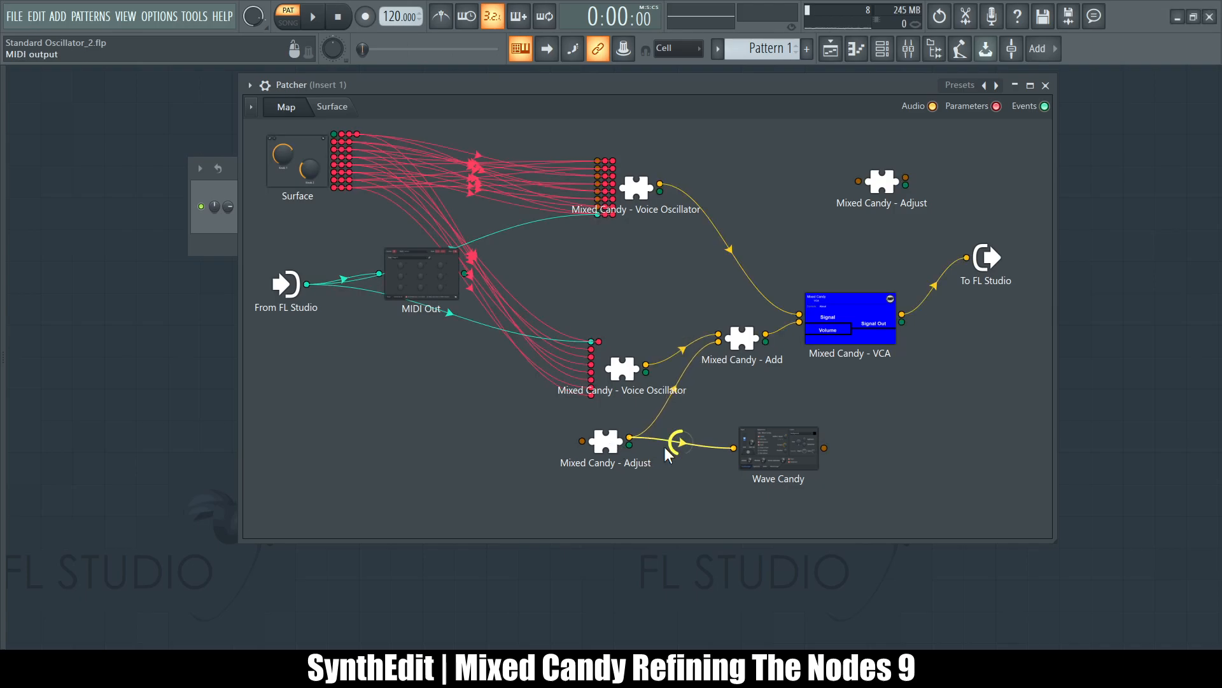
# - In SynthEdit, open the Mixed Candy - Adjust project and, inside its container, remove the Volts control's connection to the output IO Mod
pyautogui.hotkey('alt', 'Tab')
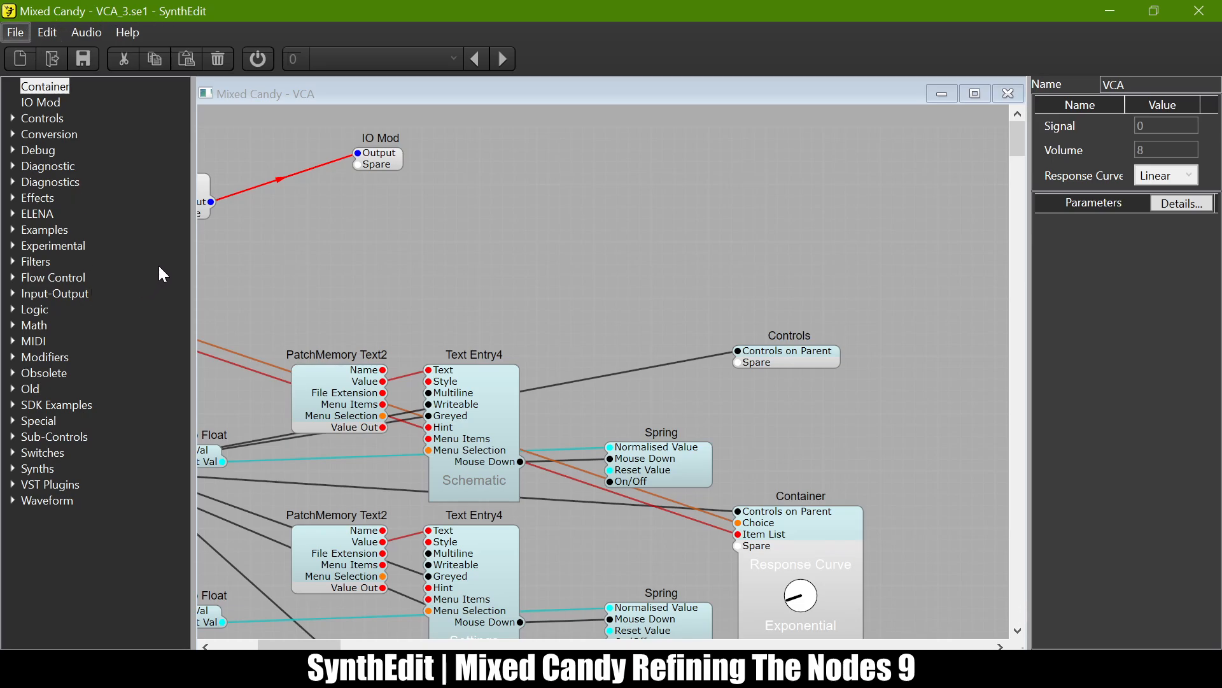
pyautogui.click(631, 404)
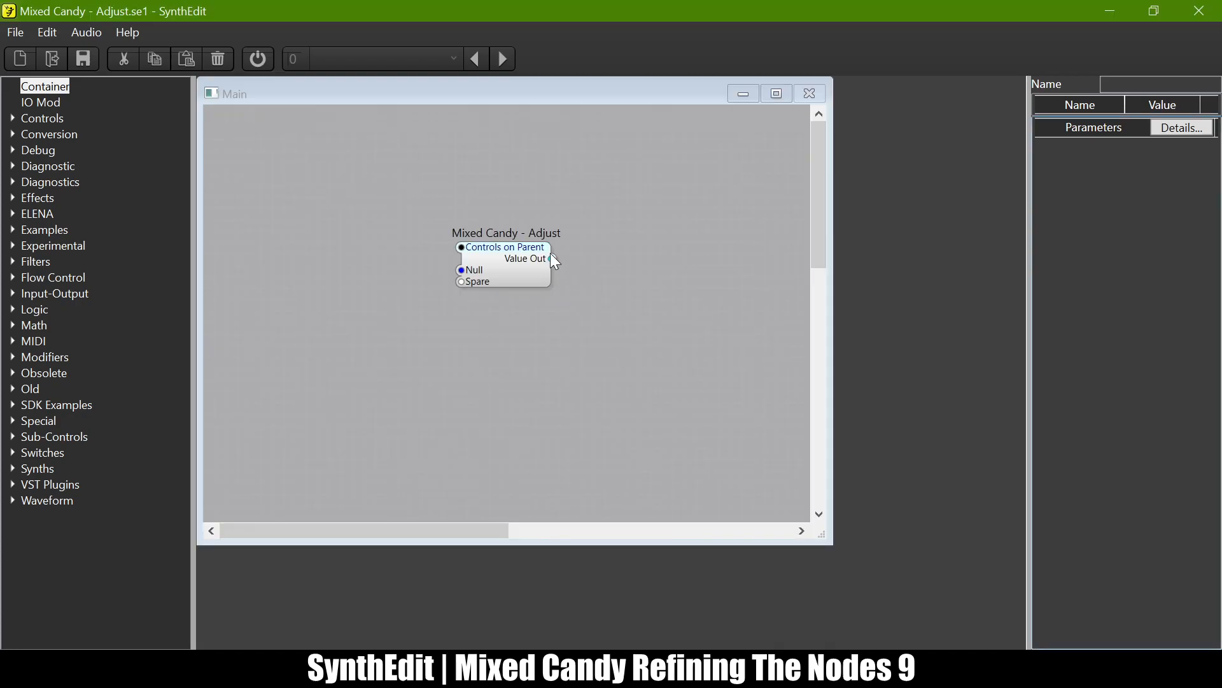
pyautogui.doubleClick(534, 264)
pyautogui.moveTo(588, 171); pyautogui.dragTo(728, 172)
pyautogui.click(641, 169)
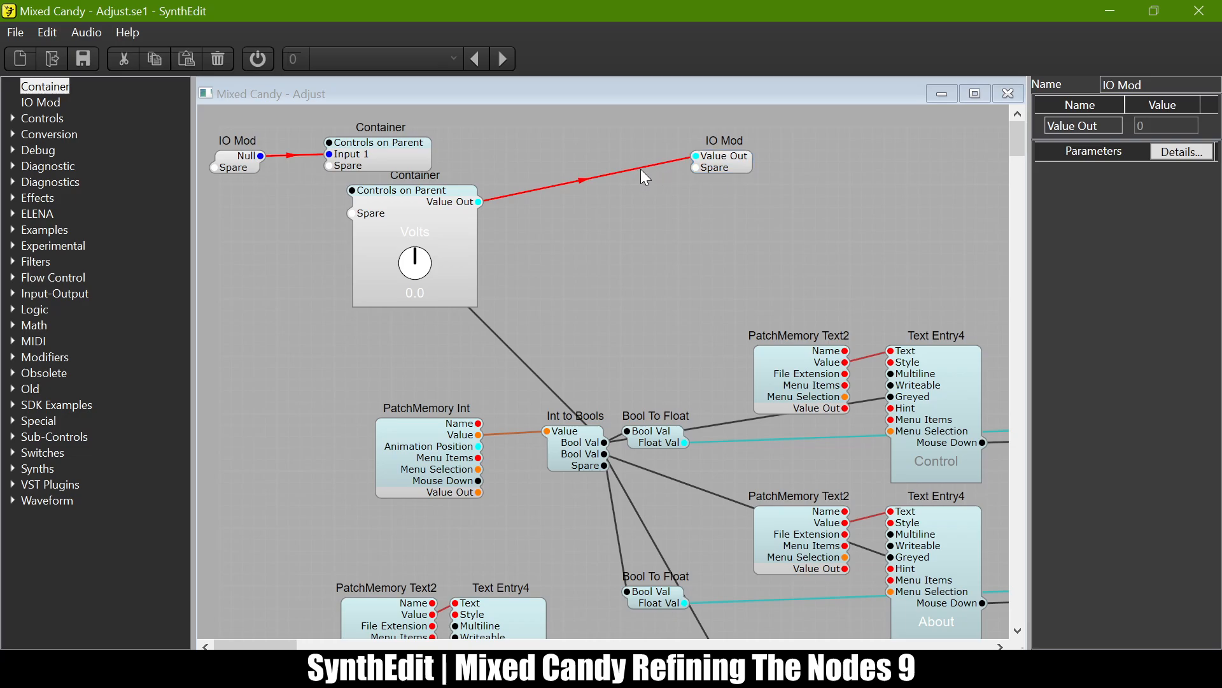
pyautogui.press('Delete')
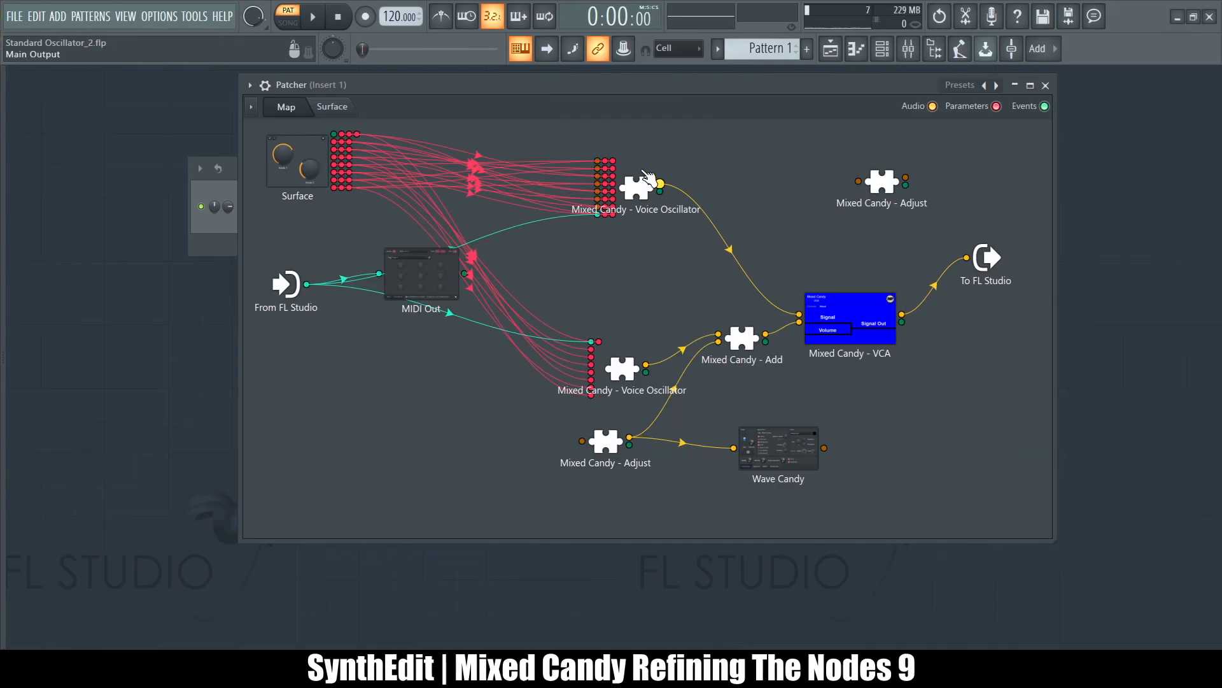
pyautogui.rightClick(606, 433)
pyautogui.click(617, 493)
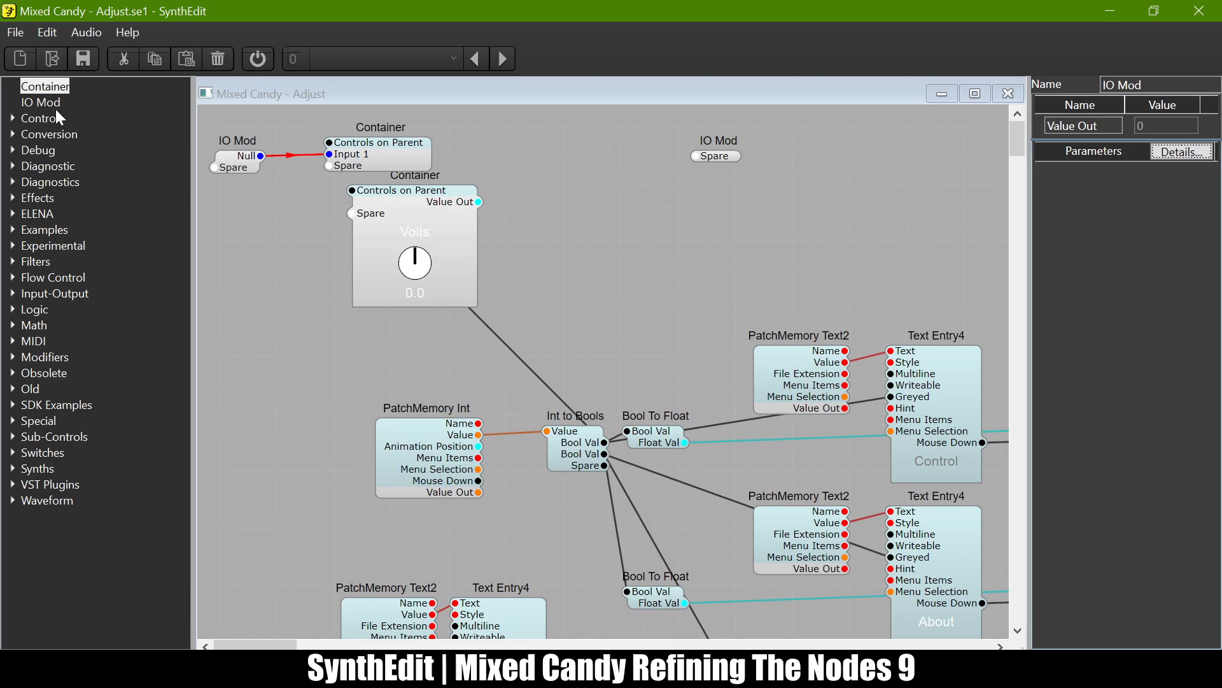
# - Add a Divide math module to the Mixed Candy - Adjust container and connect its output to the output IO Mod
pyautogui.click(13, 325)
pyautogui.moveTo(57, 358); pyautogui.dragTo(56, 352)
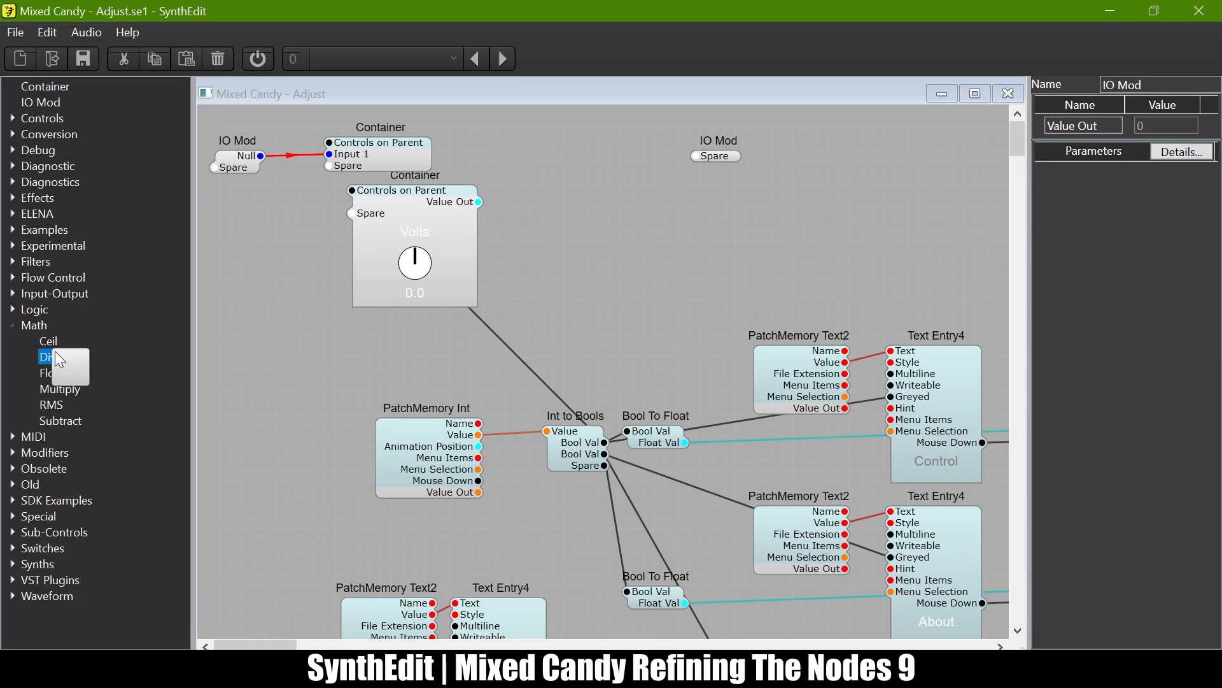
pyautogui.moveTo(453, 246); pyautogui.dragTo(564, 195)
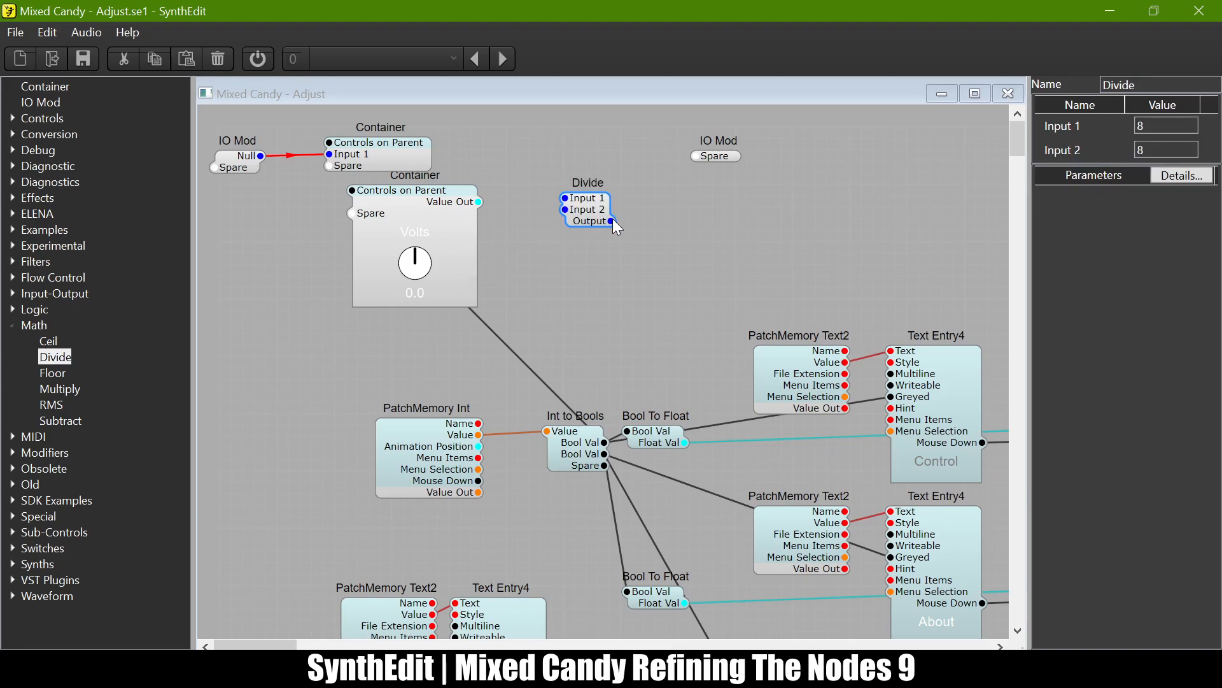
pyautogui.moveTo(697, 159); pyautogui.dragTo(696, 157)
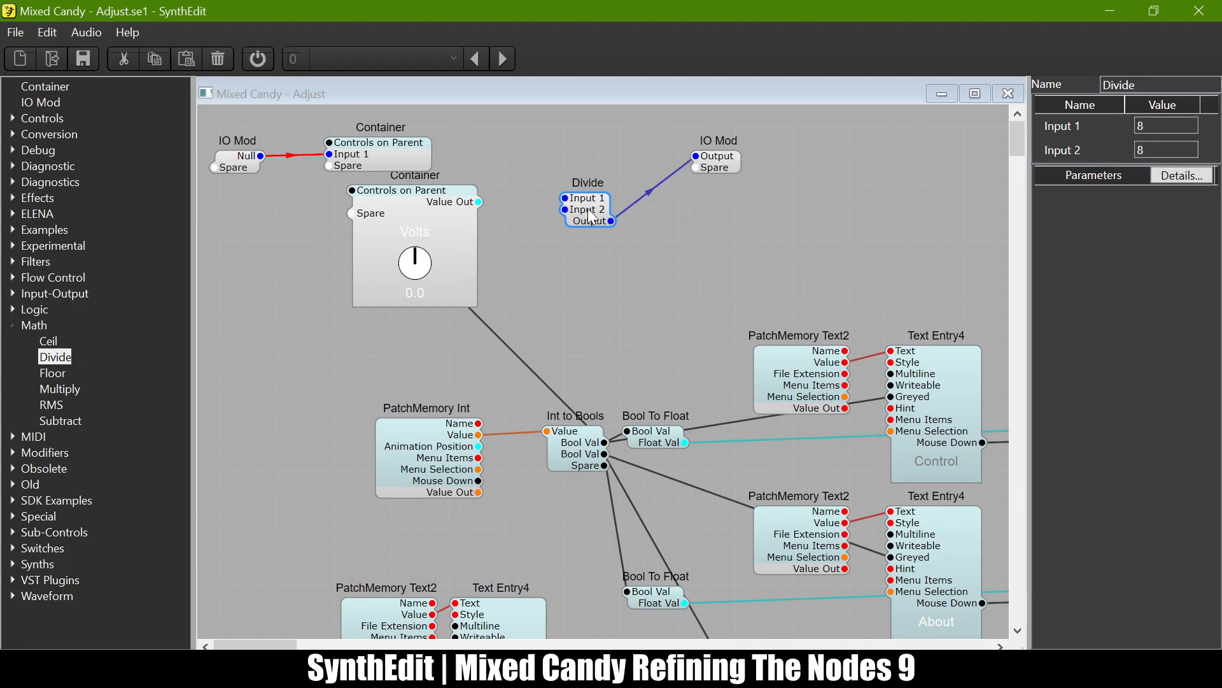
# - Connect the Volts container's Value Out directly to the output IO Mod and delete the Divide module
pyautogui.moveTo(487, 203); pyautogui.dragTo(655, 153)
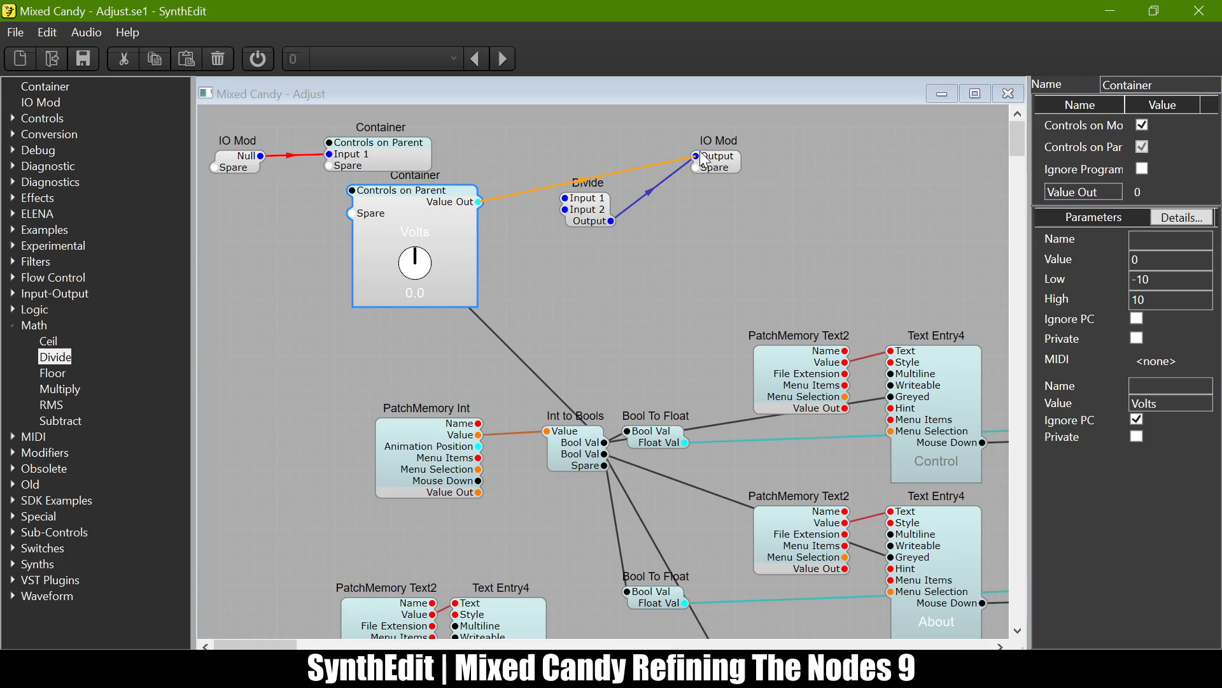
pyautogui.click(580, 208)
pyautogui.press('Delete')
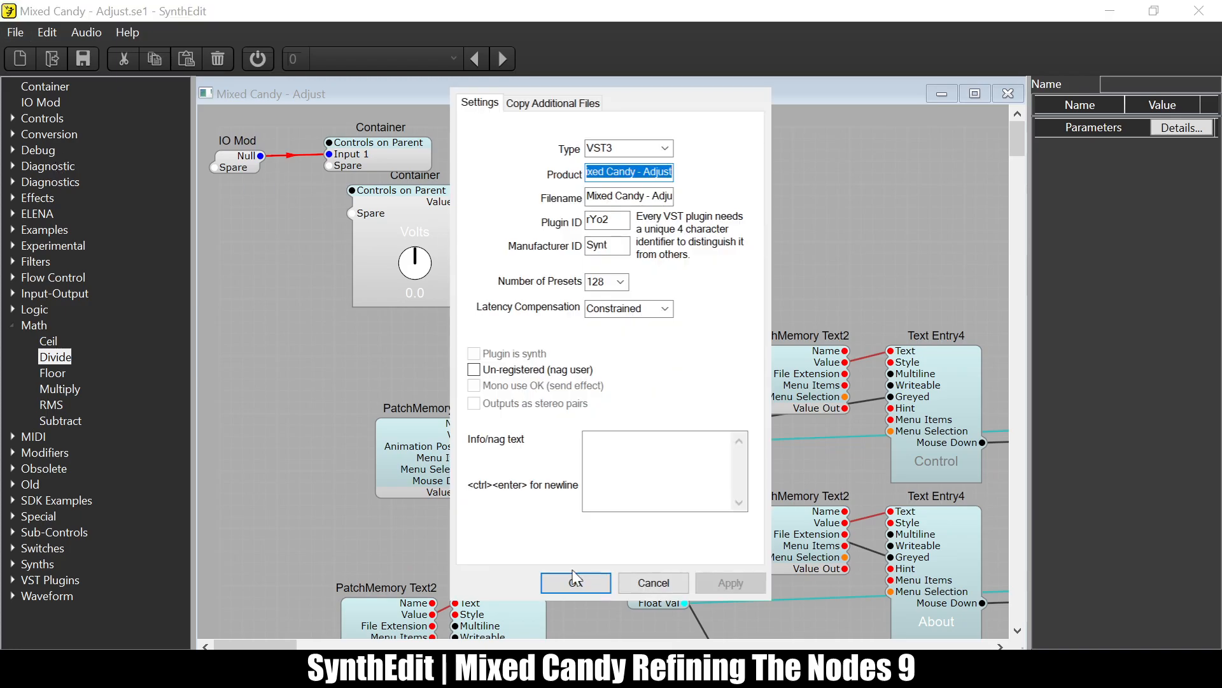
# - Export the Mixed Candy - Adjust project as a VST3 plugin and save the work
pyautogui.click(580, 581)
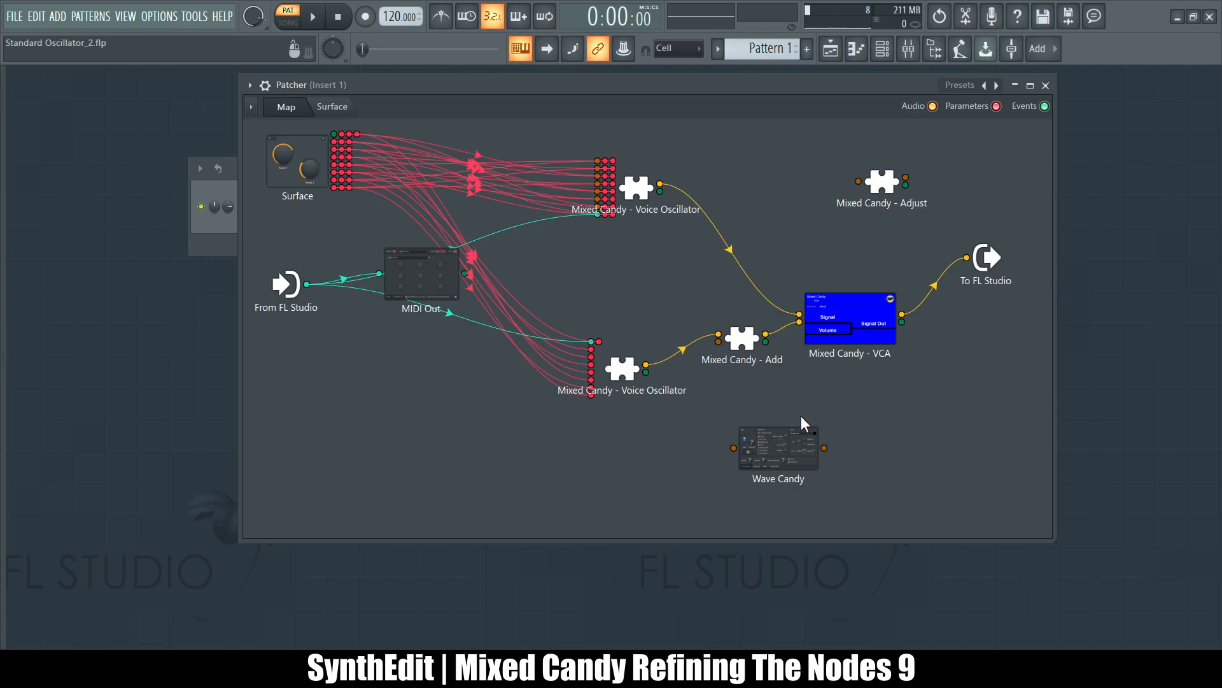
pyautogui.hotkey('ctrl', 's')
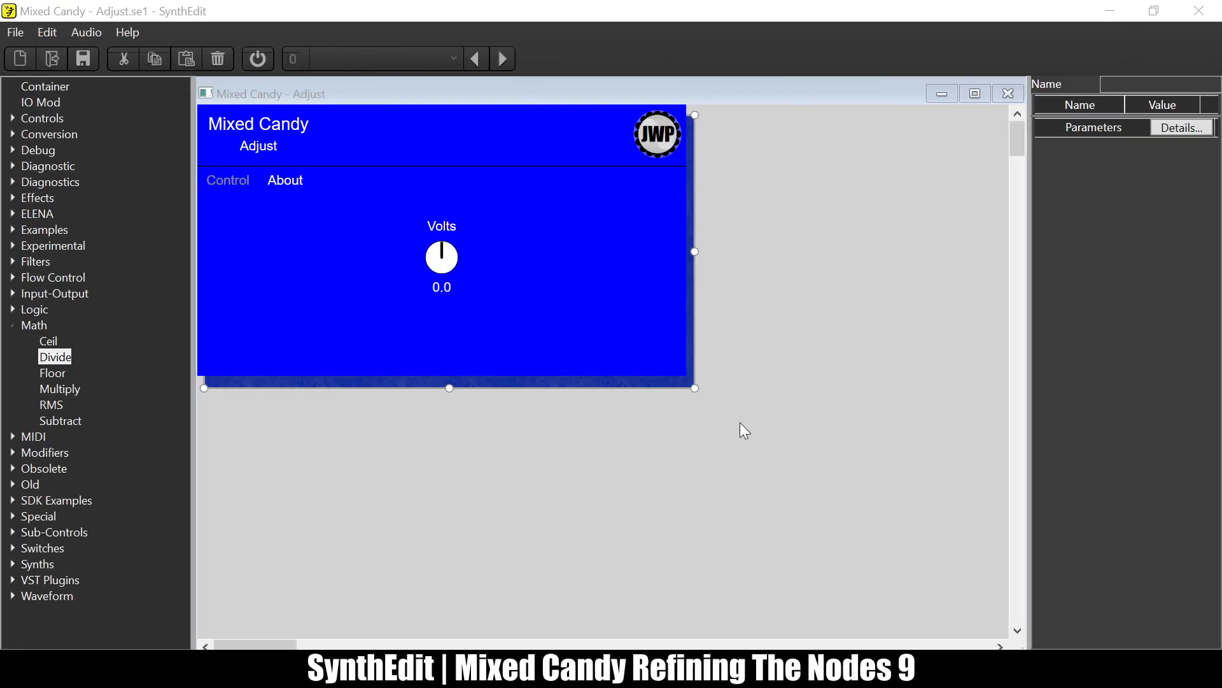
# - Check the output wiring inside the Mixed Candy - Adjust container and export the project as VST3 again
pyautogui.doubleClick(648, 401)
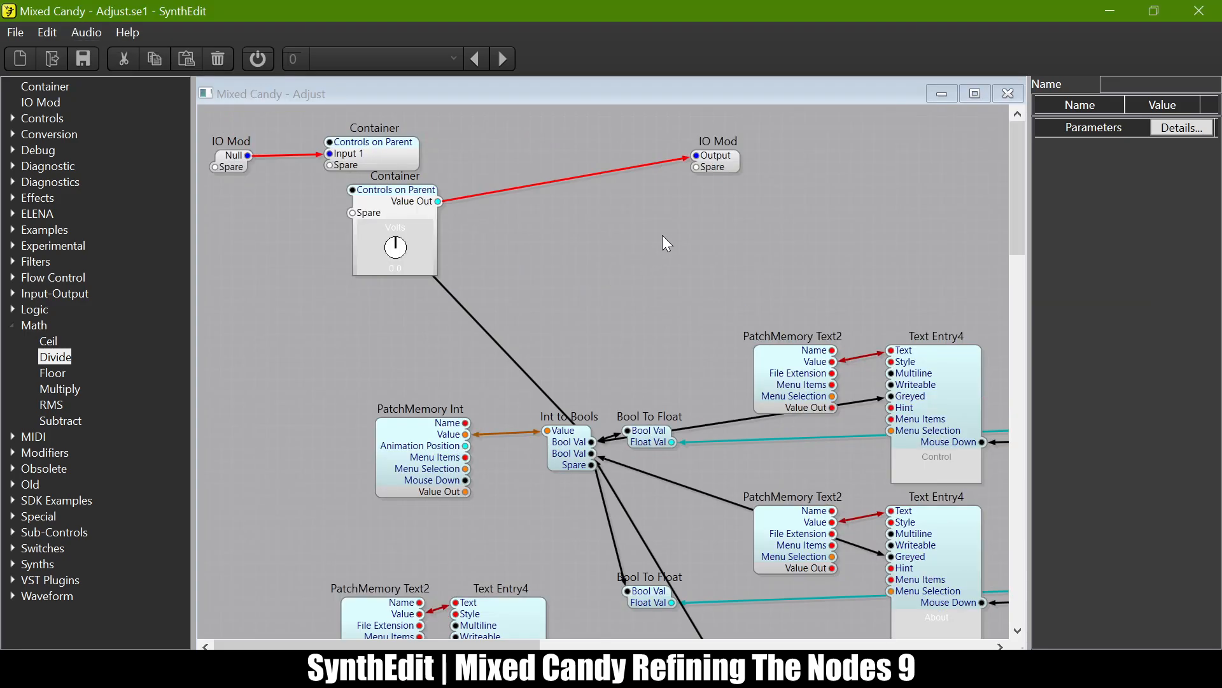
pyautogui.click(691, 155)
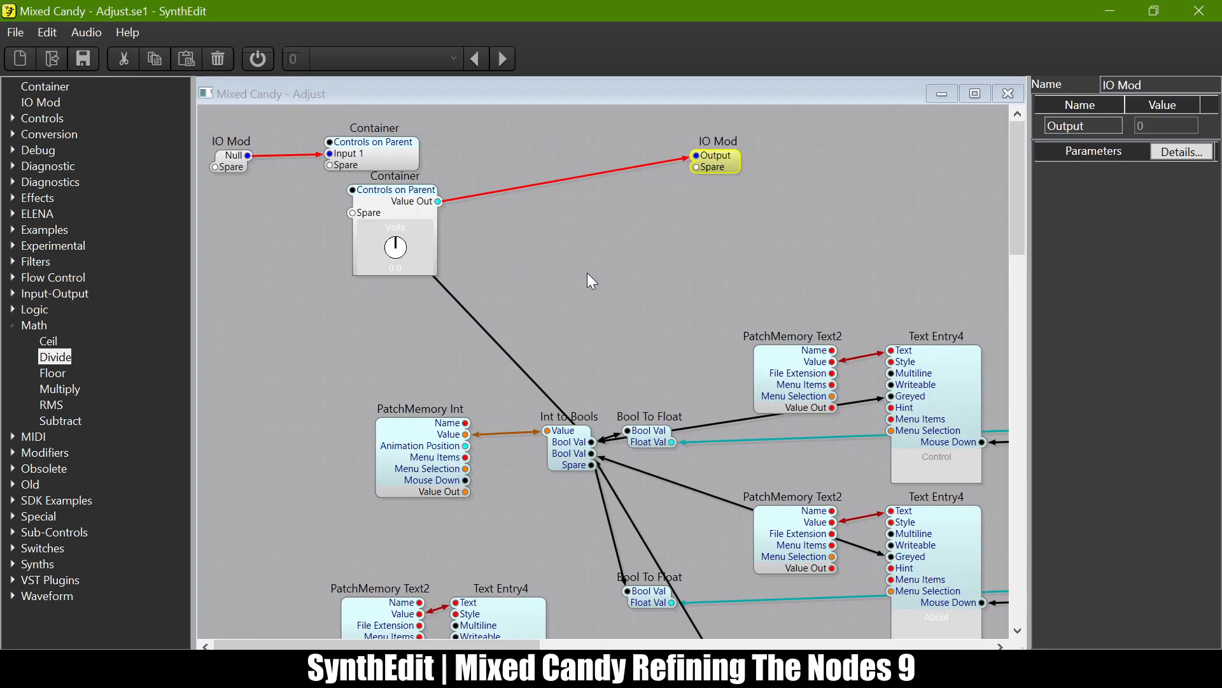
pyautogui.click(572, 179)
pyautogui.click(558, 131)
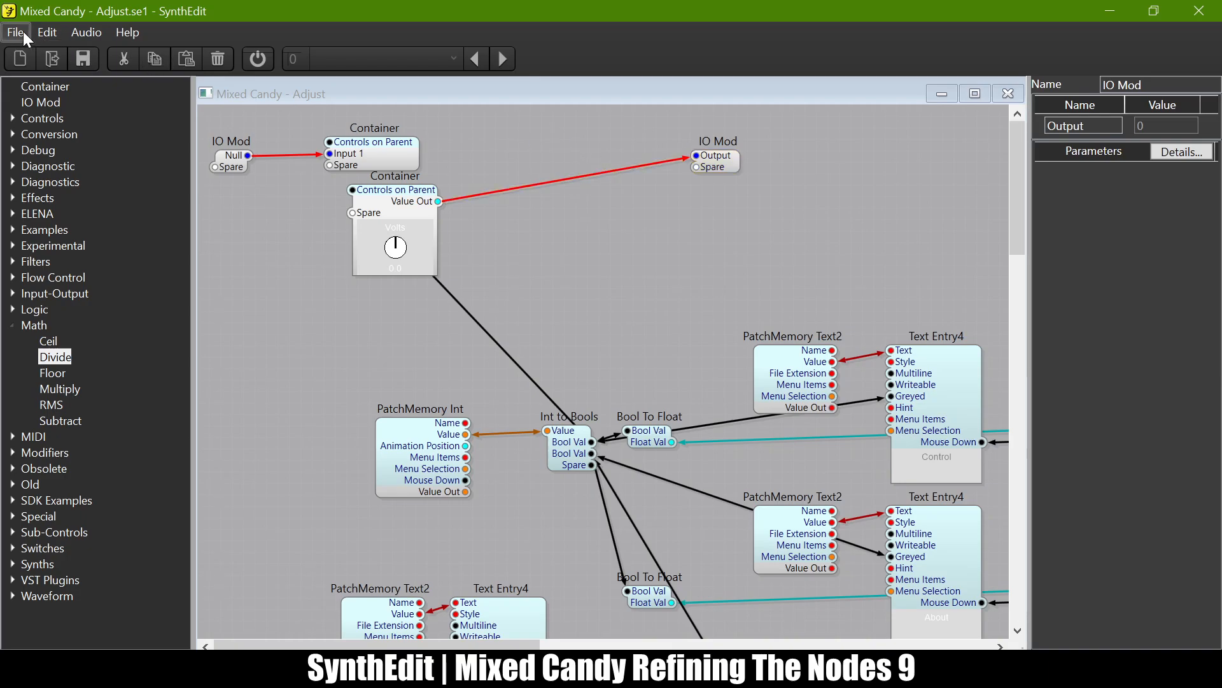
pyautogui.click(53, 169)
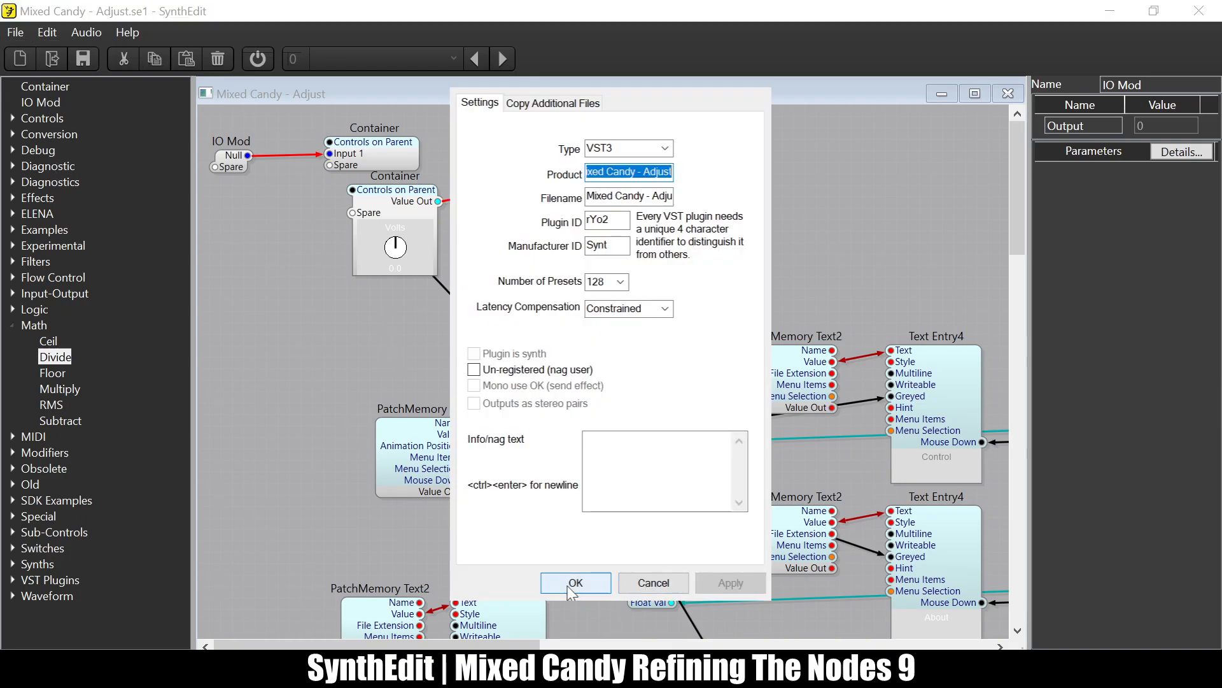
pyautogui.click(573, 582)
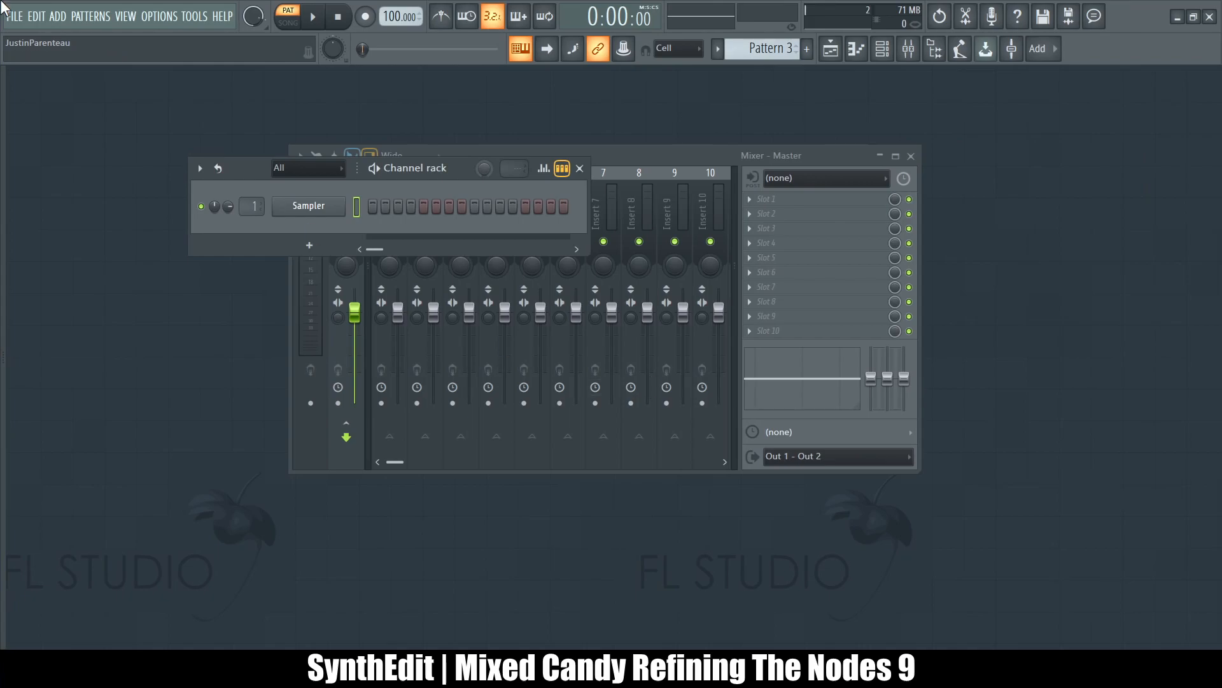
# - Reopen Standard Oscillator_2.flp in FL Studio and add a Mixed Candy - Adjust node that feeds Wave Candy in Patcher
pyautogui.click(51, 172)
pyautogui.click(634, 374)
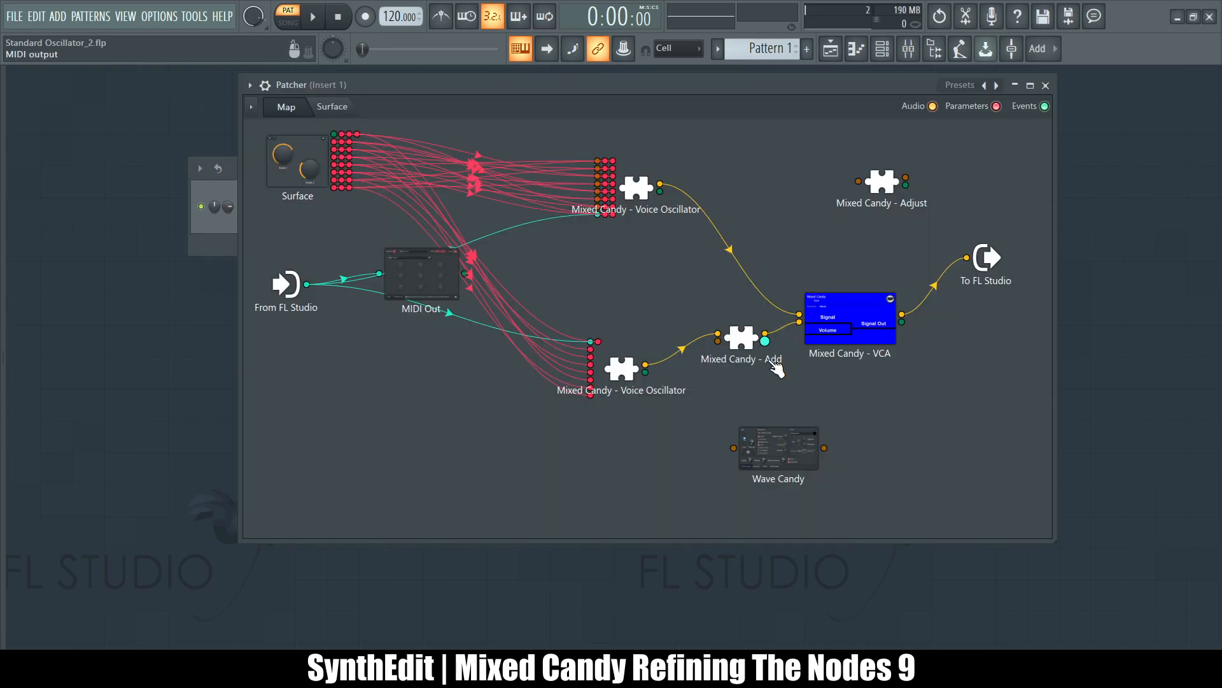
pyautogui.moveTo(2, 359)
pyautogui.moveTo(133, 240); pyautogui.dragTo(733, 448)
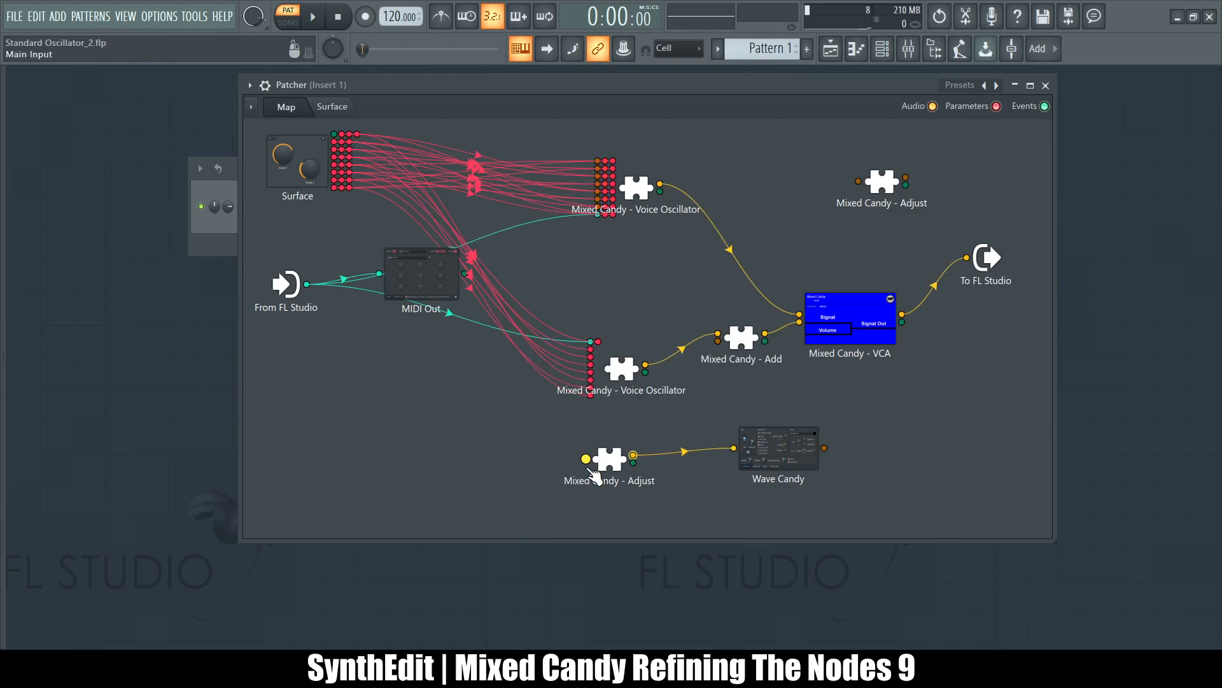
pyautogui.doubleClick(613, 454)
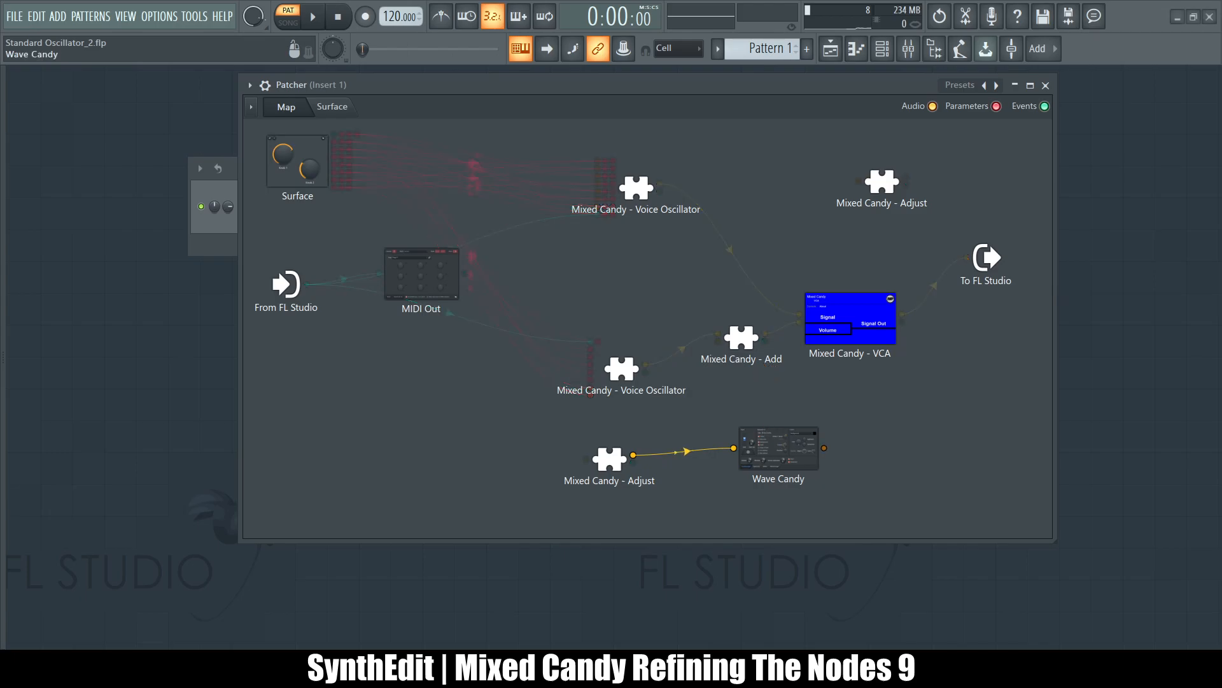
# - Delete the Wave Candy and Add nodes, and wire the lower Voice Oscillator and lower Adjust directly into the VCA's Volume input
pyautogui.press('Delete')
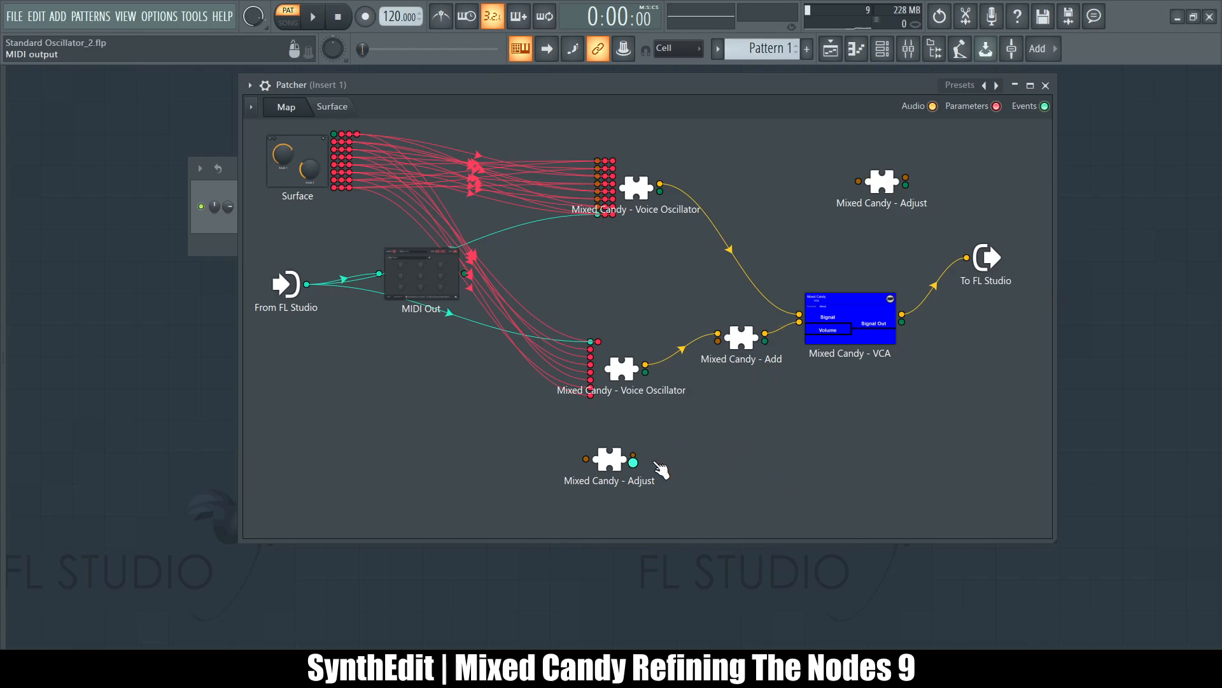
pyautogui.moveTo(634, 456); pyautogui.dragTo(768, 365)
pyautogui.rightClick(746, 342)
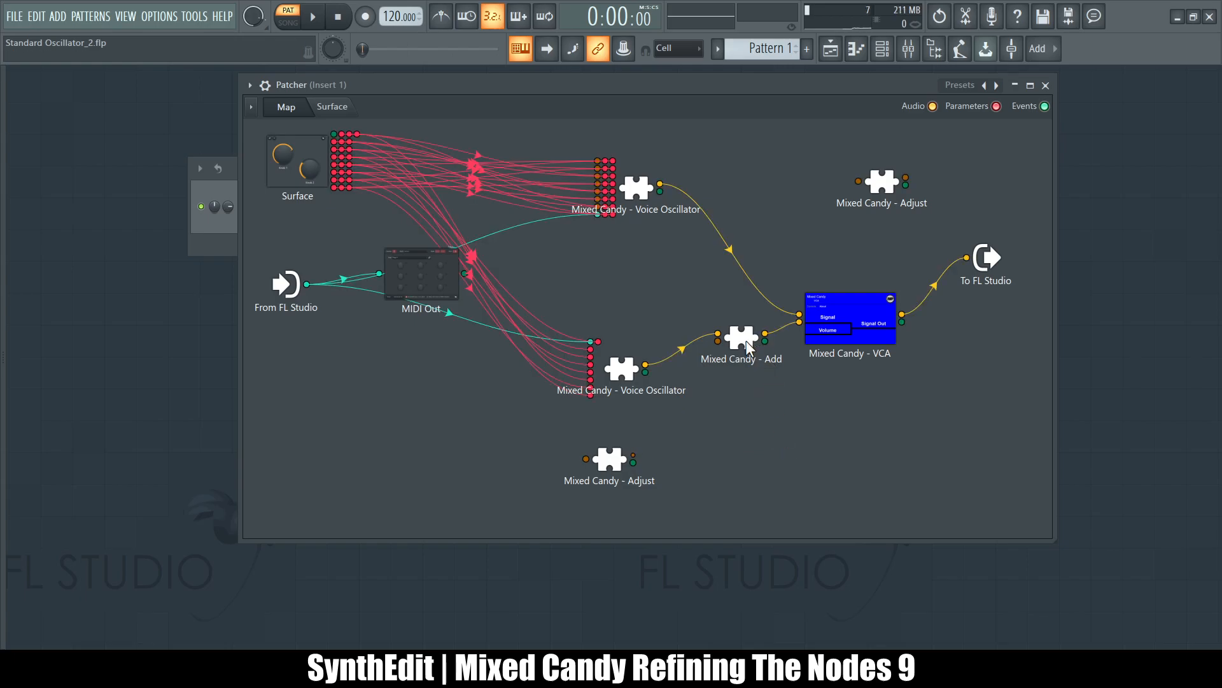
pyautogui.click(774, 407)
pyautogui.moveTo(633, 456); pyautogui.dragTo(800, 321)
pyautogui.moveTo(647, 364); pyautogui.dragTo(800, 321)
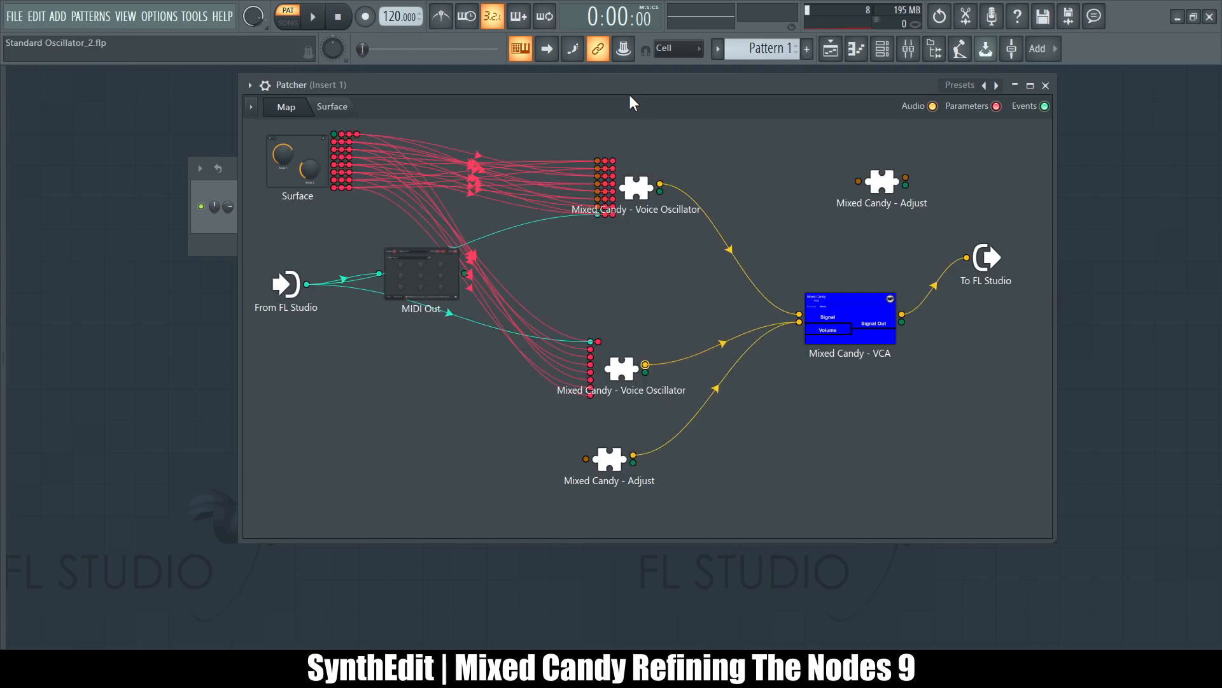
# - Play several test notes to hear the VCA with the Voice Oscillator and Adjust both feeding its Volume input
pyautogui.press('r')
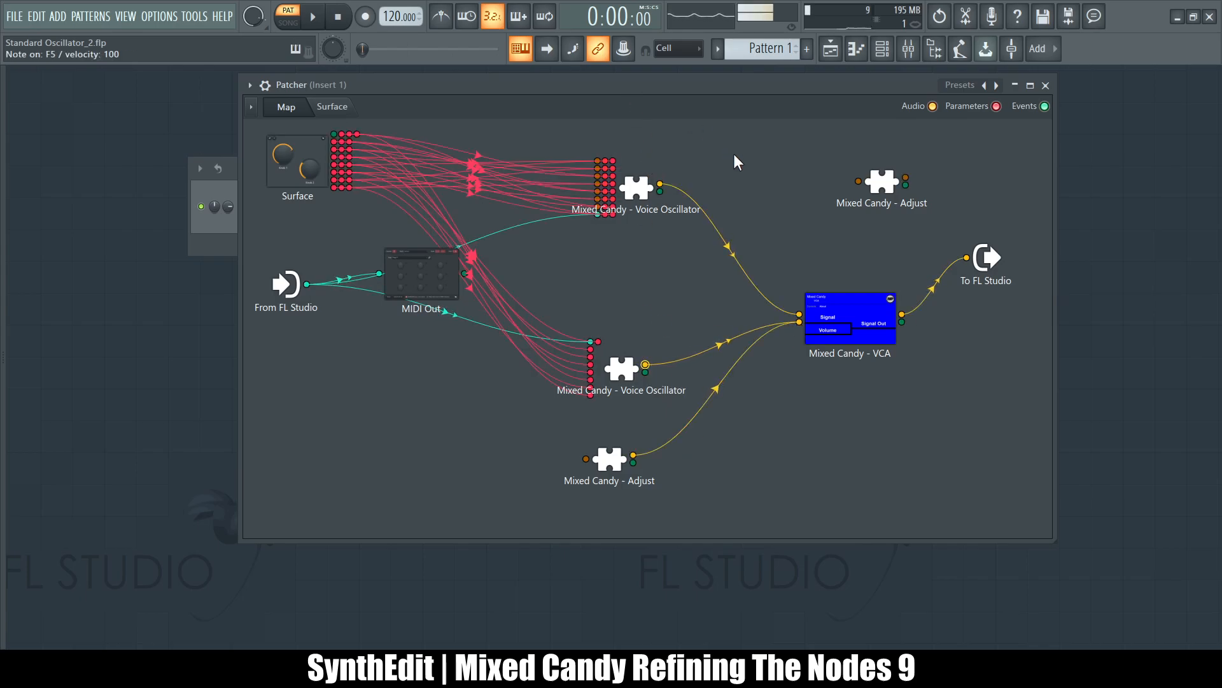
pyautogui.press('y')
pyautogui.press('e')
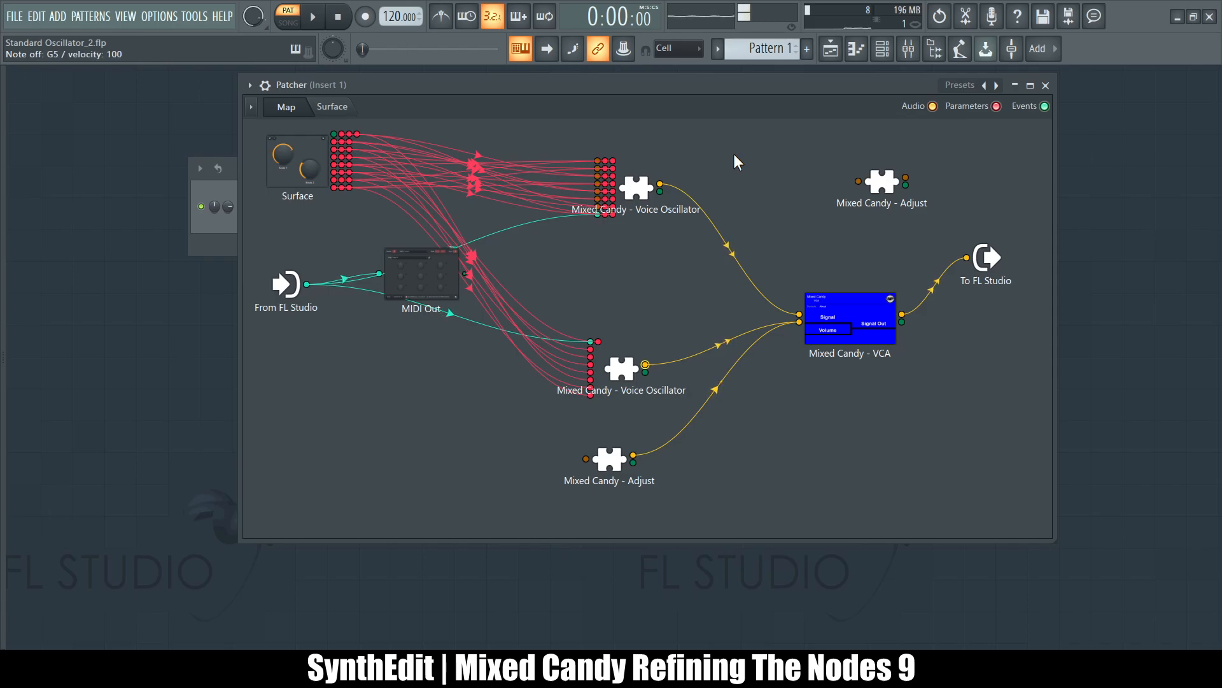
pyautogui.press('y')
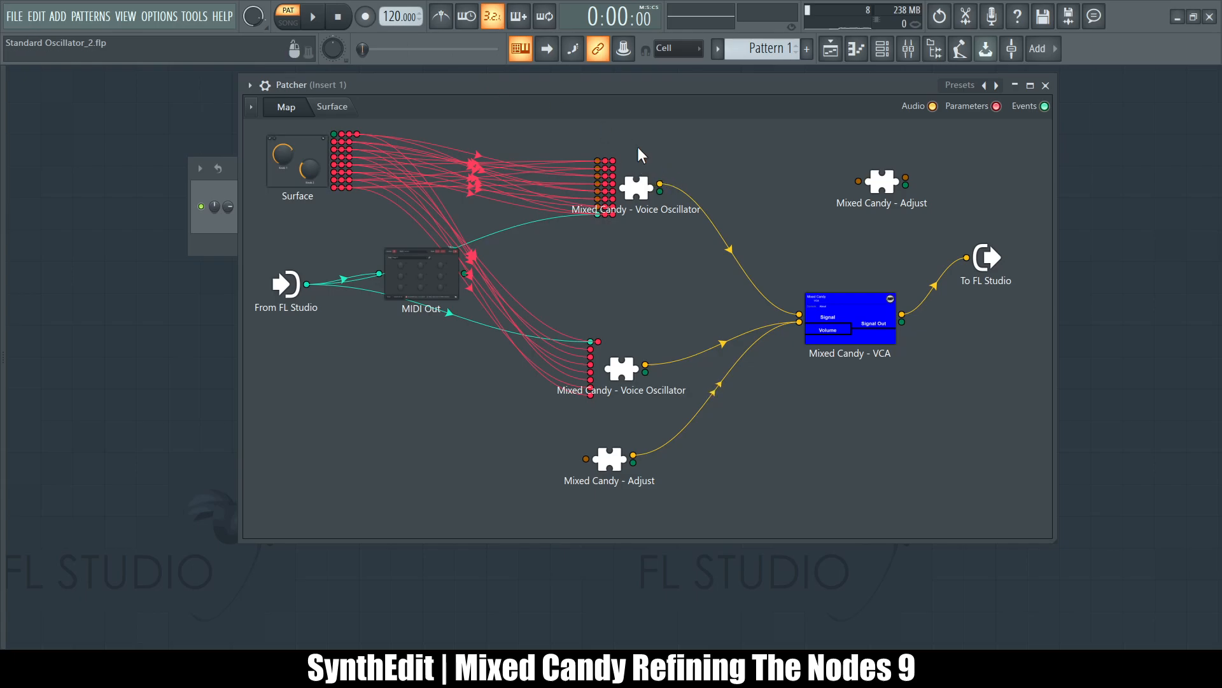
pyautogui.press('r')
pyautogui.press('u')
# - Disconnect everything from the VCA's Volume input and place a new Mixed Candy - Add node below the VCA
pyautogui.moveTo(800, 322); pyautogui.dragTo(770, 478)
pyautogui.click(3, 245)
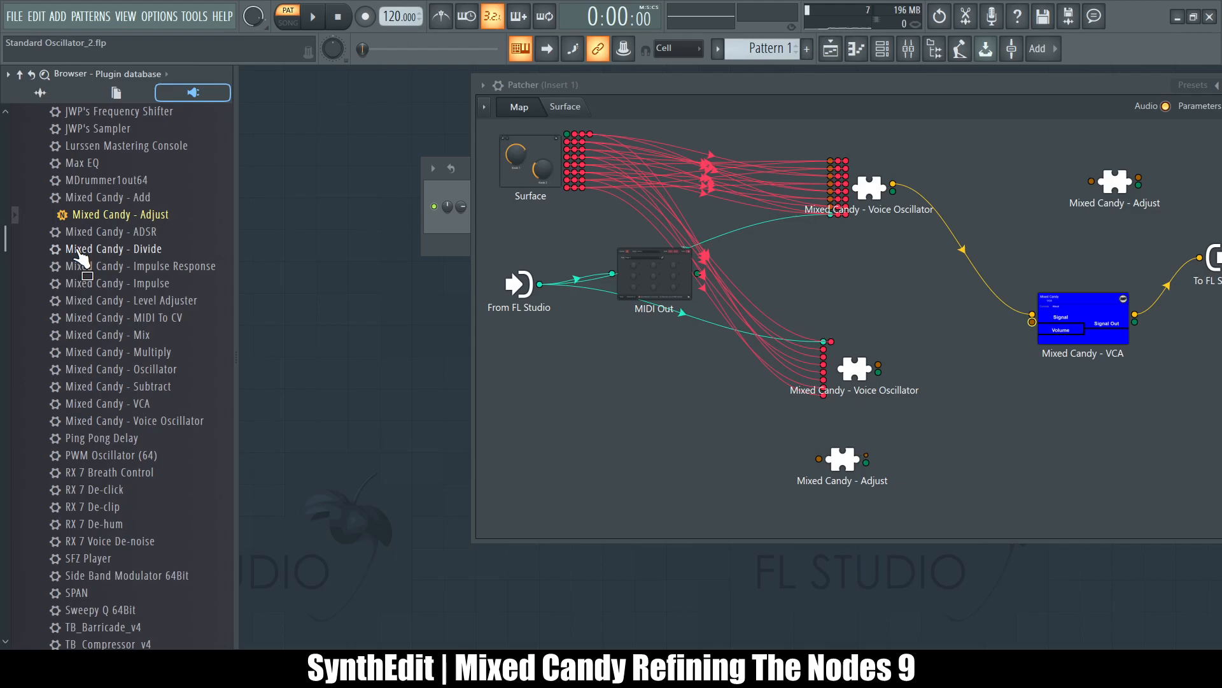
pyautogui.moveTo(103, 198); pyautogui.dragTo(776, 384)
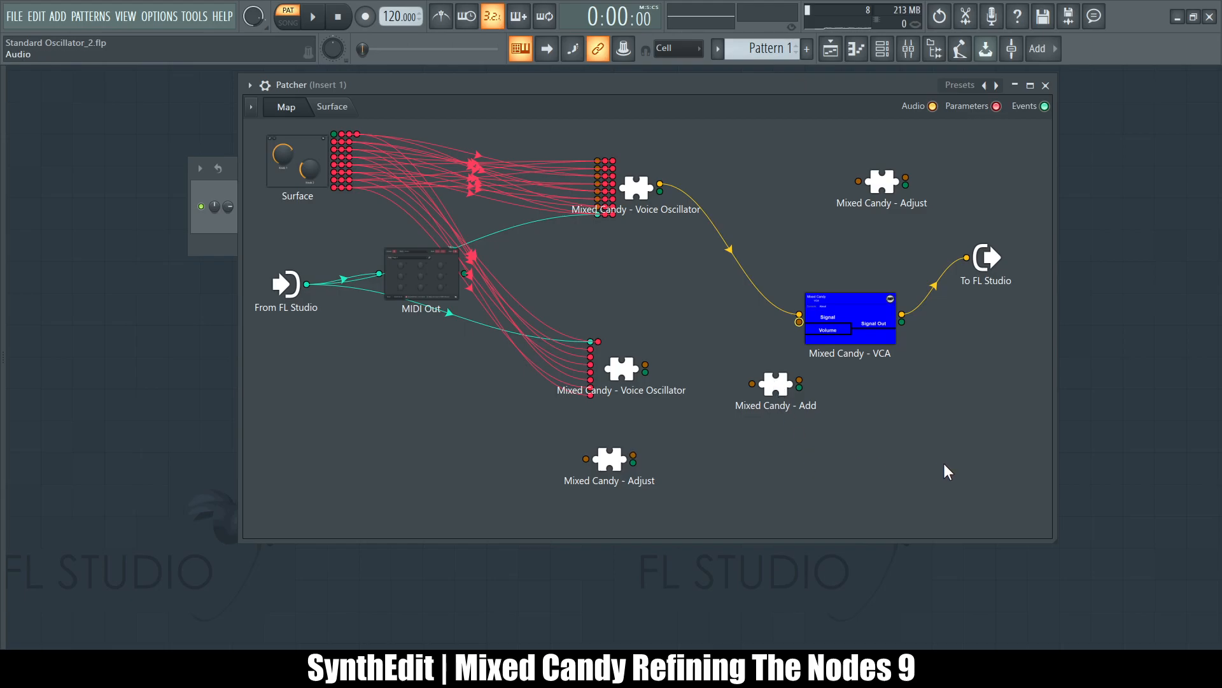
# - Feed the lower Voice Oscillator and lower Adjust into the Add node's two inputs, and connect its output to the VCA's Volume input
pyautogui.doubleClick(782, 392)
pyautogui.moveTo(645, 364); pyautogui.dragTo(752, 380)
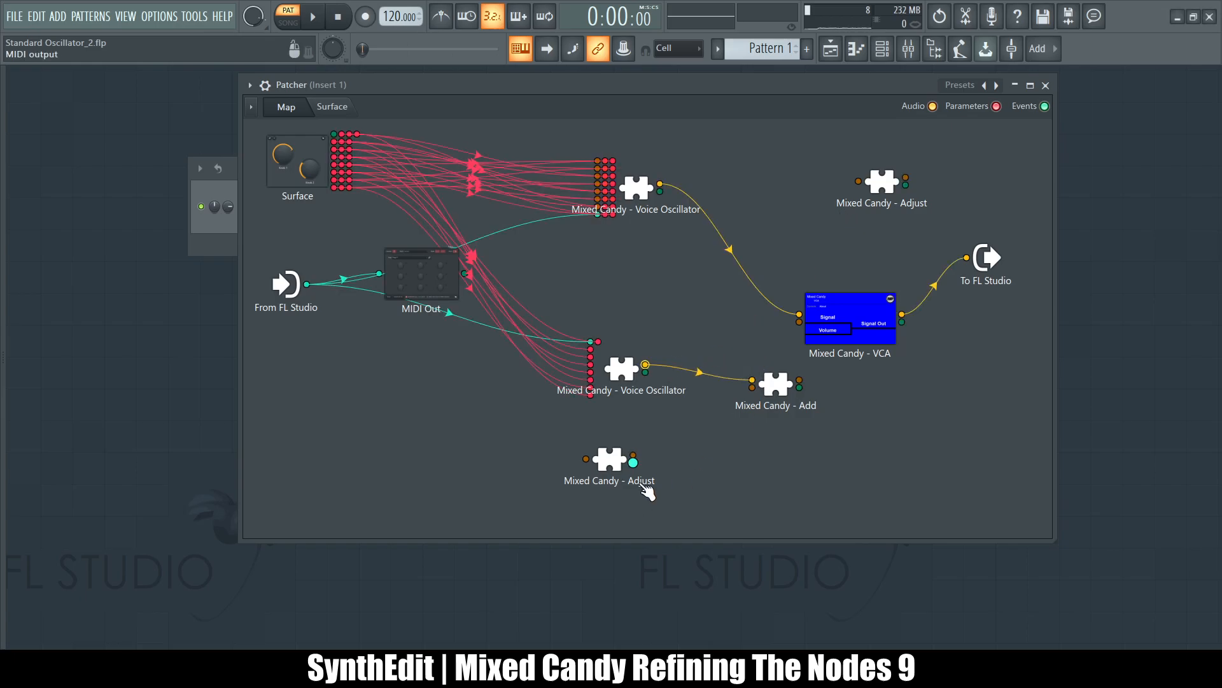
pyautogui.moveTo(634, 456); pyautogui.dragTo(752, 386)
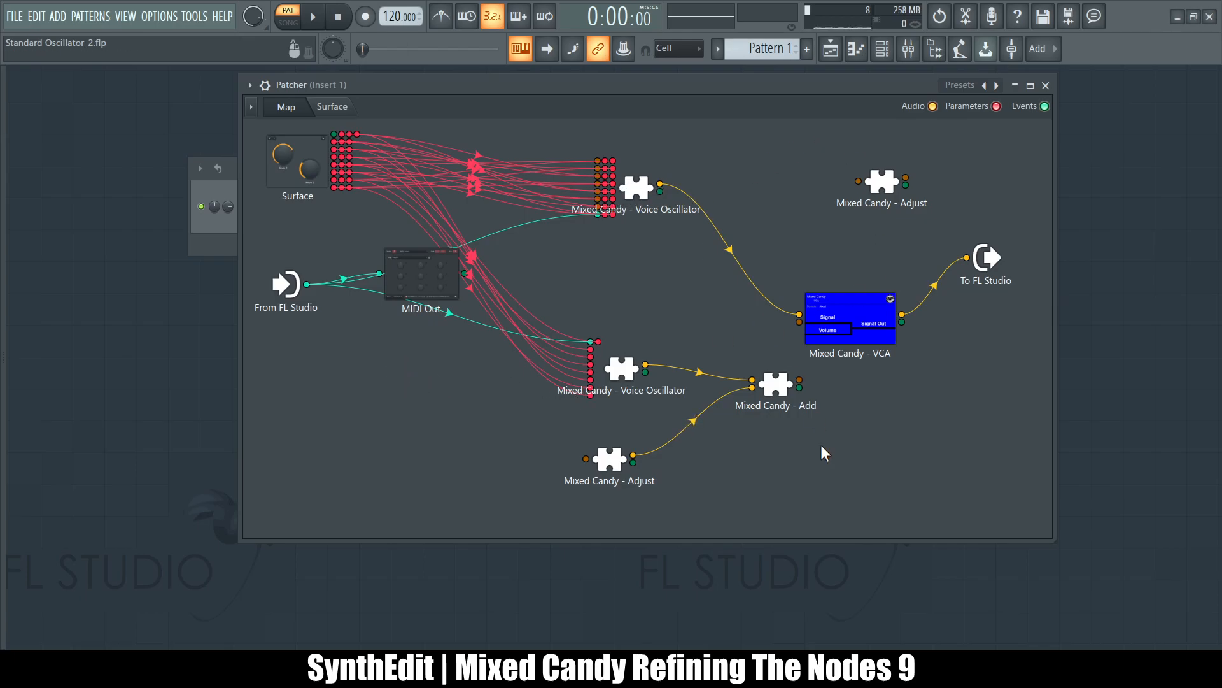
pyautogui.moveTo(799, 386); pyautogui.dragTo(799, 321)
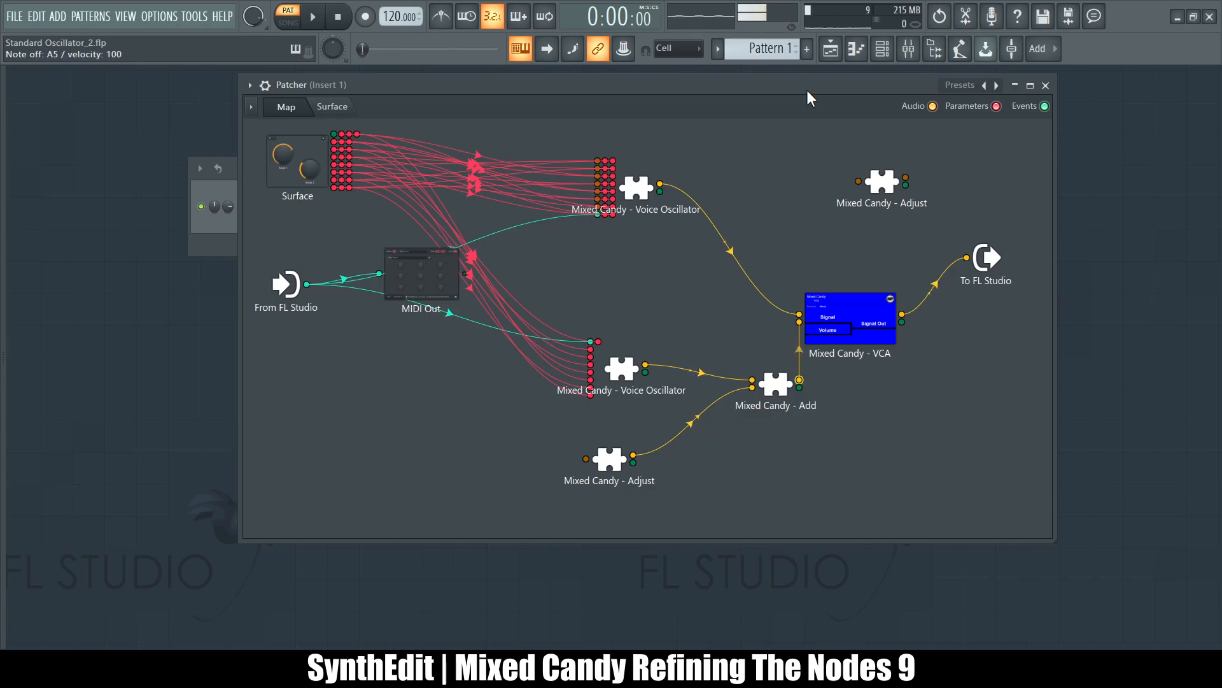
# - Open the Patcher control surface and adjust the modulator's MFine Pitch while playing test notes
pyautogui.doubleClick(309, 167)
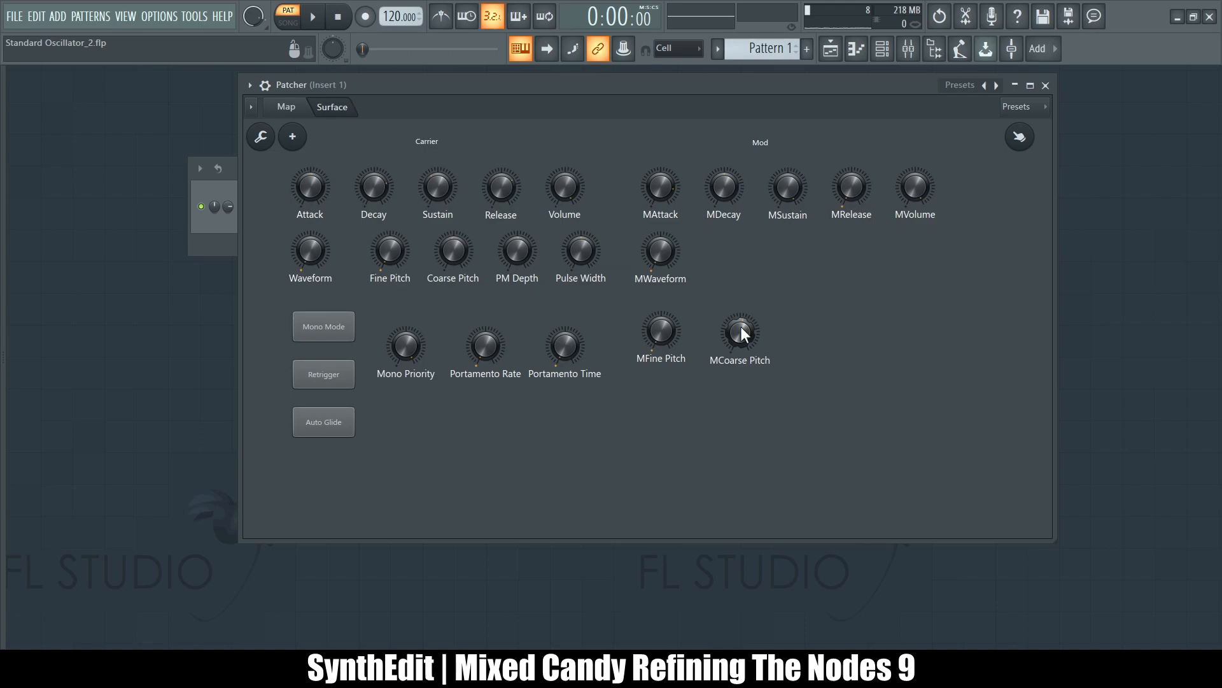
pyautogui.press('v')
pyautogui.press('v')
pyautogui.press('v')
pyautogui.moveTo(661, 331); pyautogui.dragTo(661, 273)
pyautogui.press('v')
pyautogui.press('v')
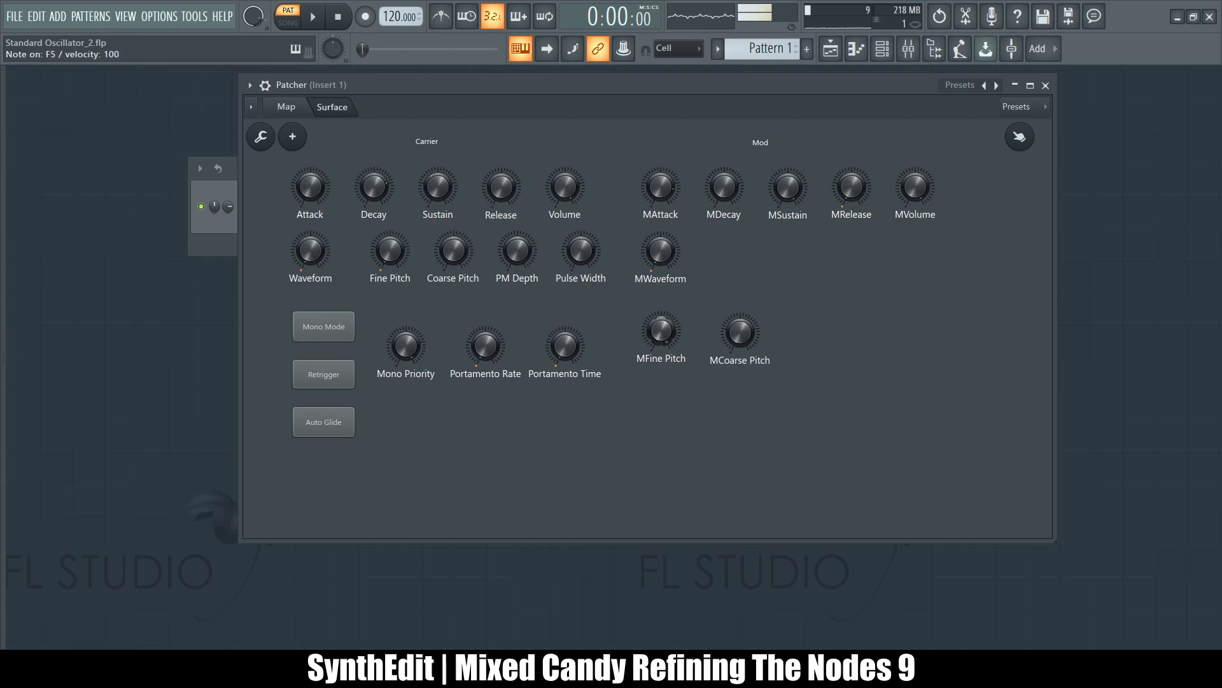
pyautogui.moveTo(661, 274); pyautogui.dragTo(661, 270)
pyautogui.press('v')
pyautogui.press('v')
pyautogui.press('c')
pyautogui.press('b')
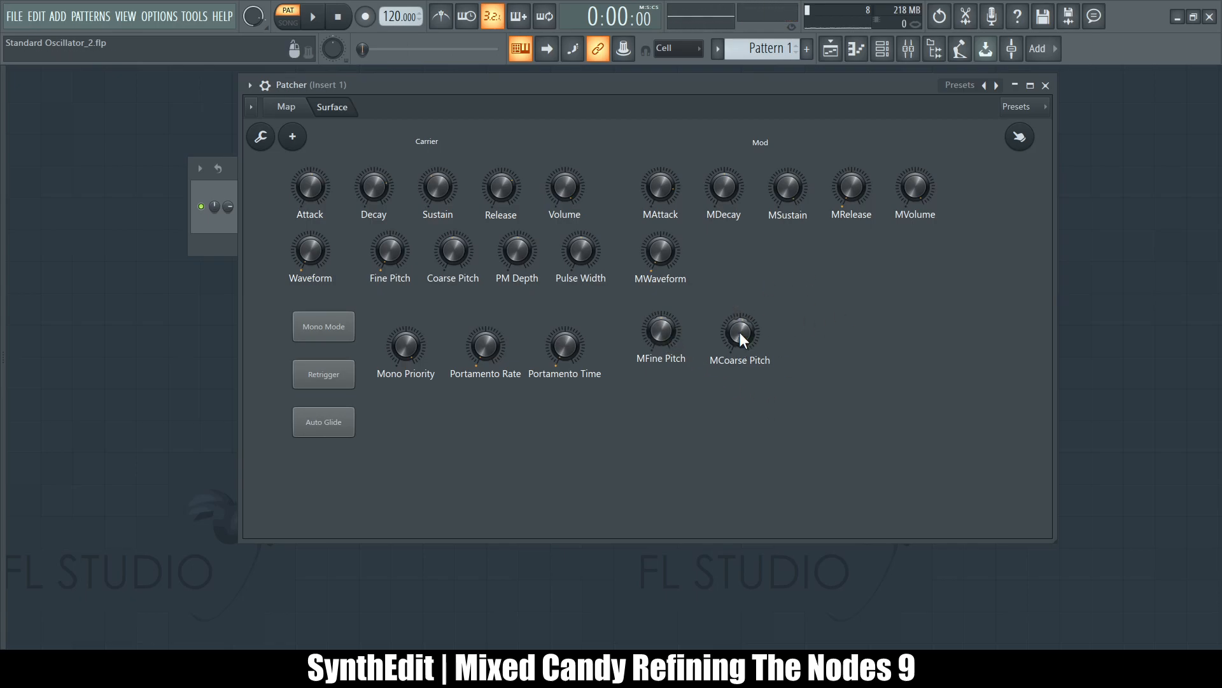
# - Play test notes while varying the modulator's MCoarse Pitch
pyautogui.press('v')
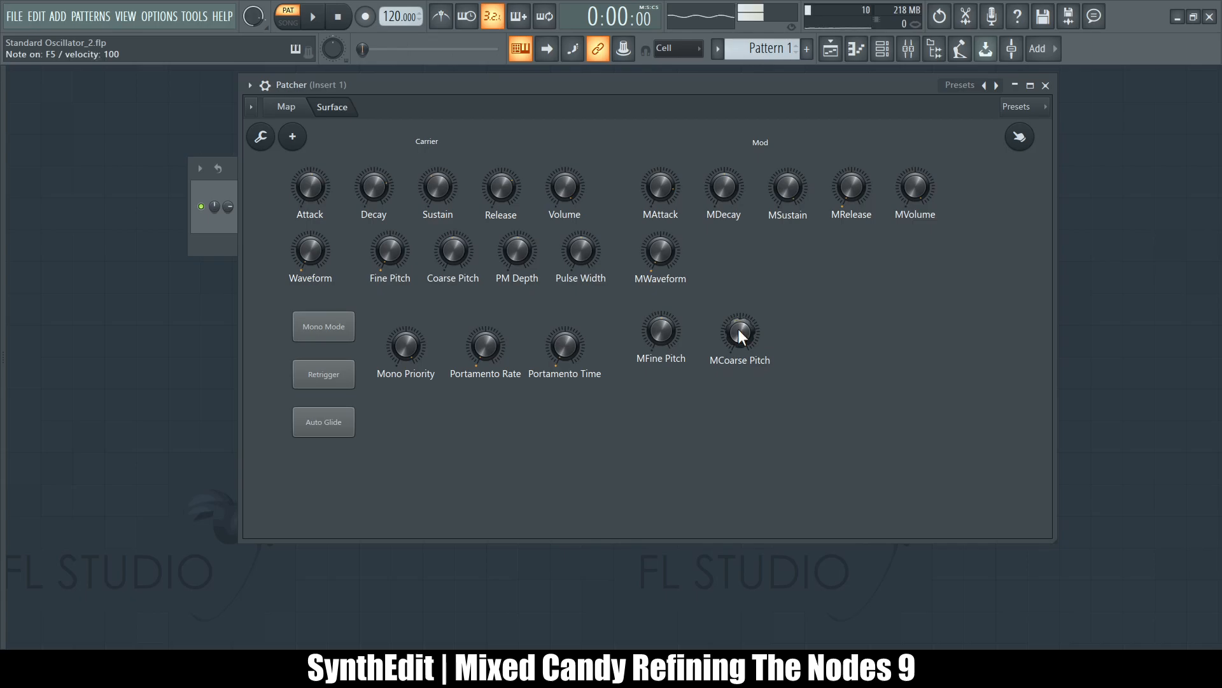
pyautogui.press('n')
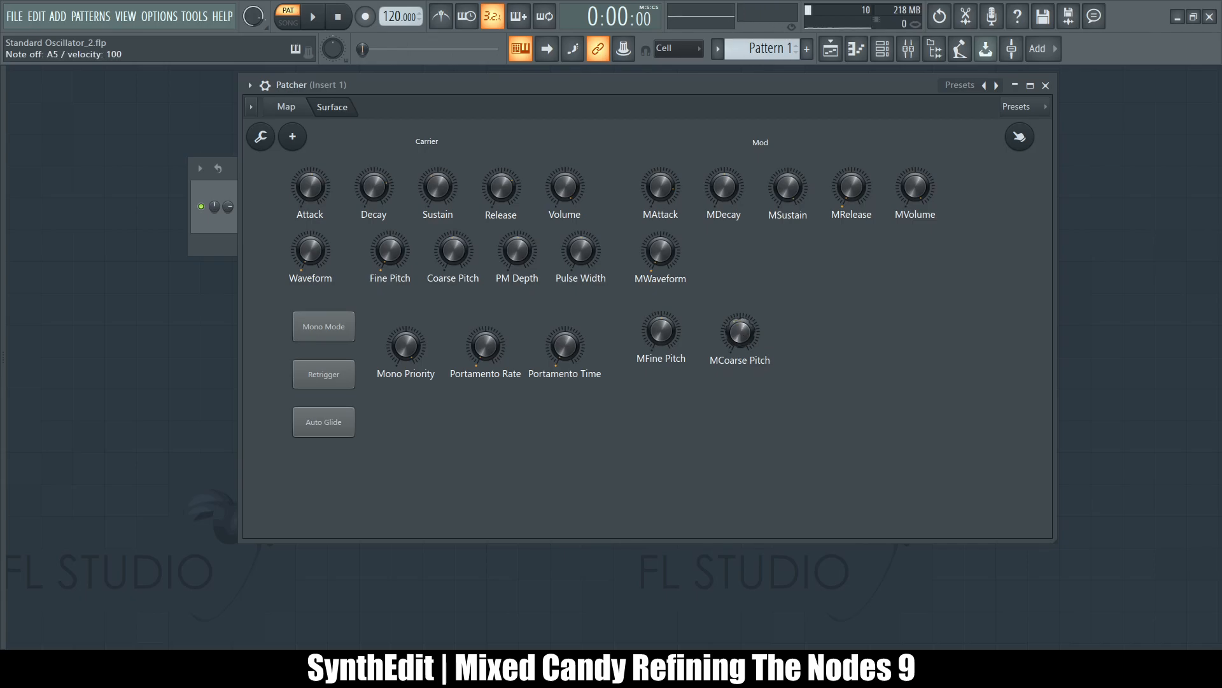
pyautogui.press('m')
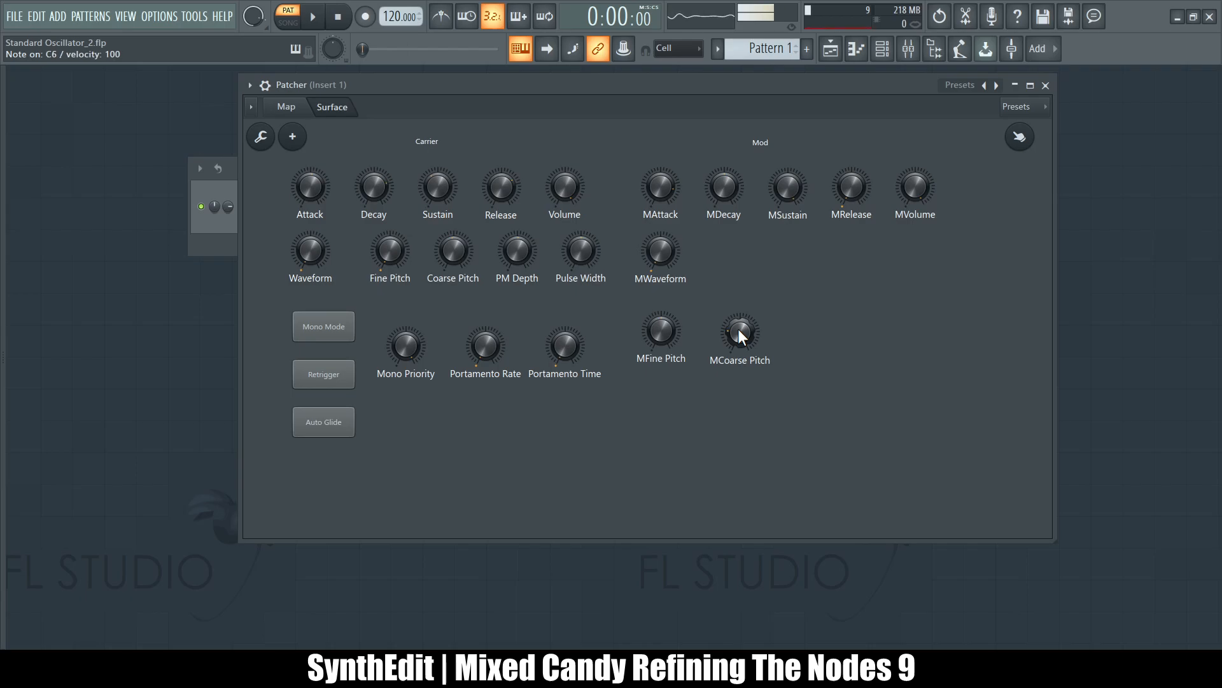
pyautogui.press('m')
pyautogui.press('m')
pyautogui.press('b')
pyautogui.press('c')
pyautogui.press('m')
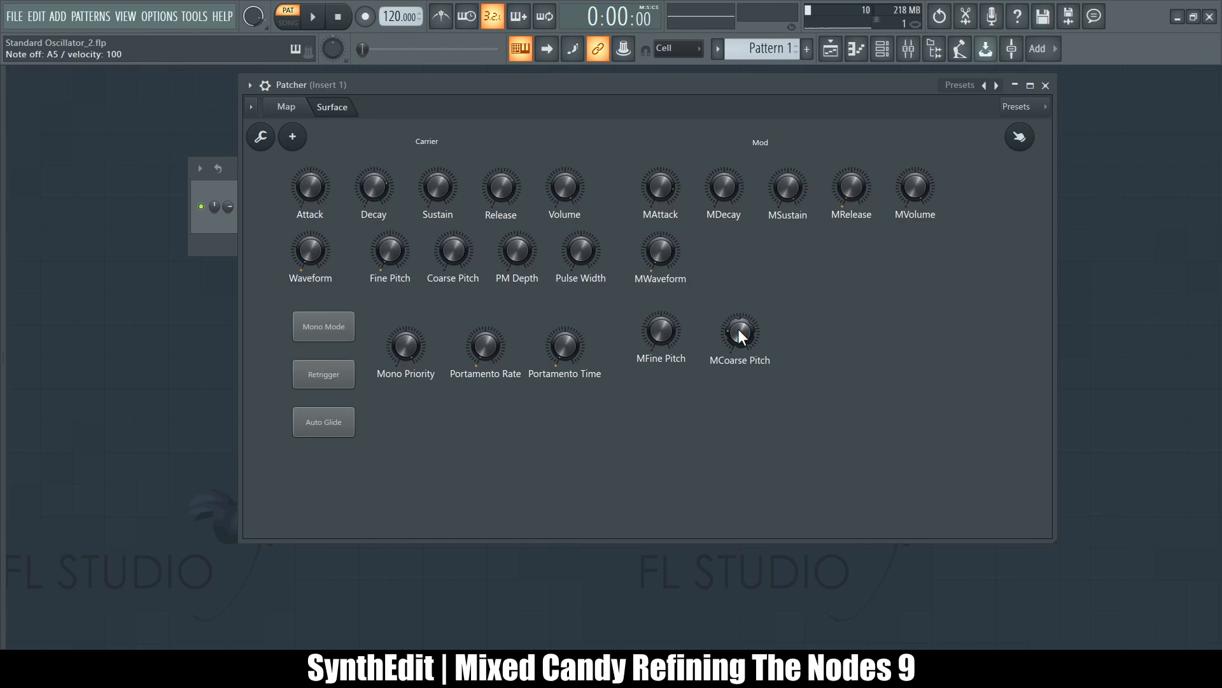
# - Switch on Mono Mode and play a run of test notes
pyautogui.press('m')
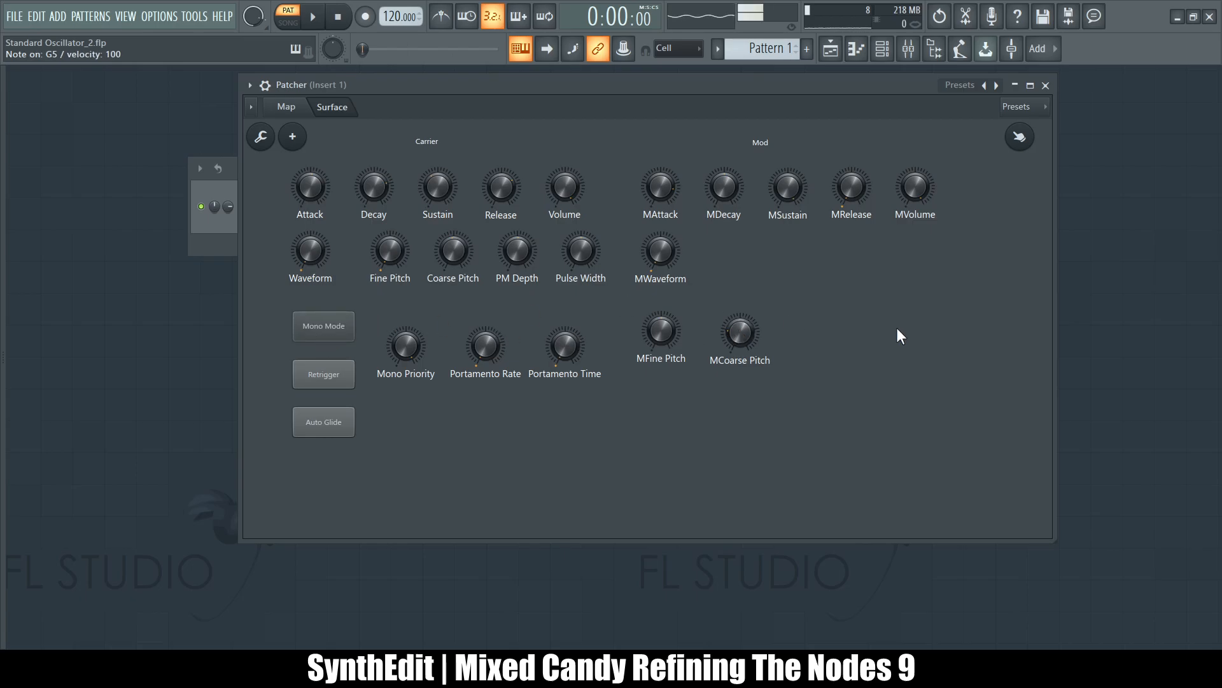
pyautogui.press('m')
pyautogui.press('b')
pyautogui.press(',')
pyautogui.press(',')
pyautogui.press('n')
pyautogui.press('b')
pyautogui.press('n')
# - Turn up the modulator's MCoarse Pitch and play further test notes
pyautogui.moveTo(734, 352); pyautogui.dragTo(734, 334)
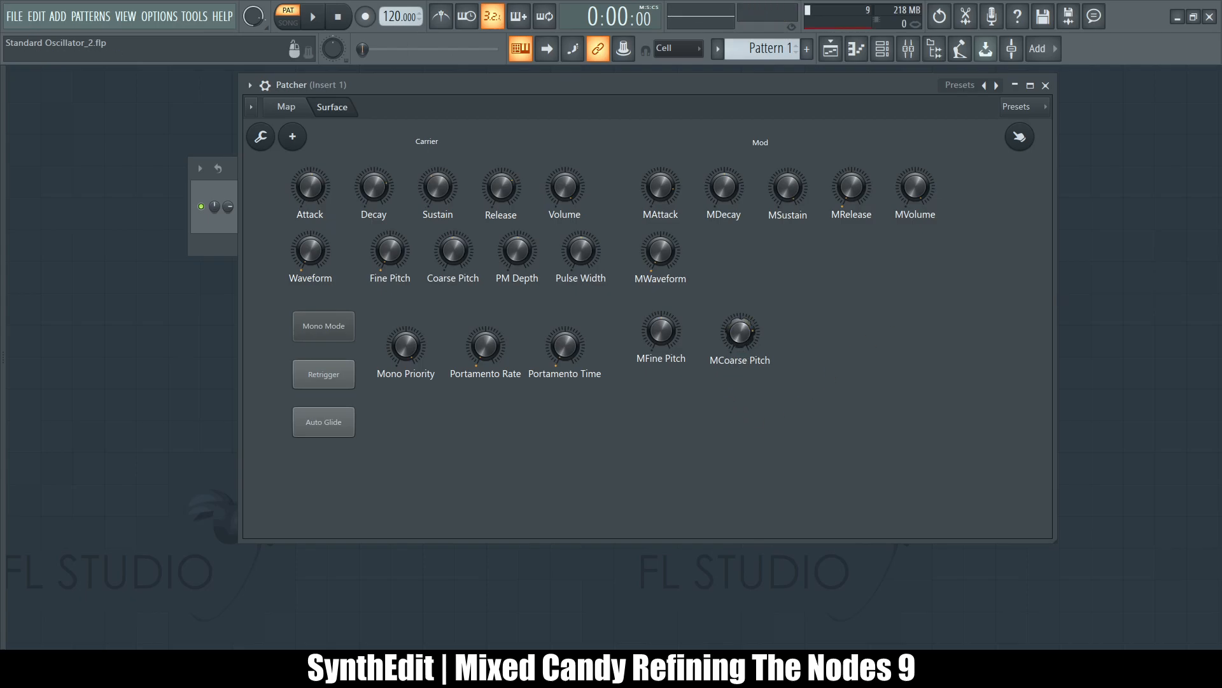
pyautogui.press('.')
pyautogui.press('m')
pyautogui.press('v')
pyautogui.press('b')
pyautogui.press('v')
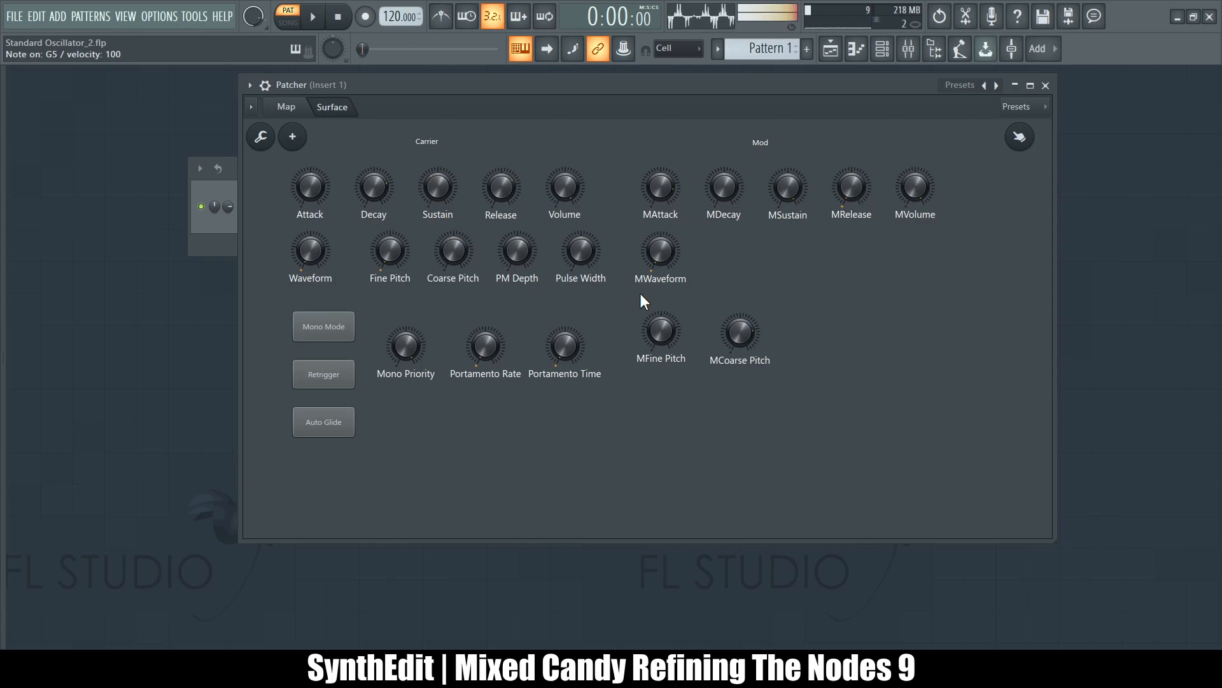
# - Play a final series of test notes and return to the Patcher node map
pyautogui.press('c')
pyautogui.press('b')
pyautogui.press('v')
pyautogui.press('c')
pyautogui.press('n')
pyautogui.press('w')
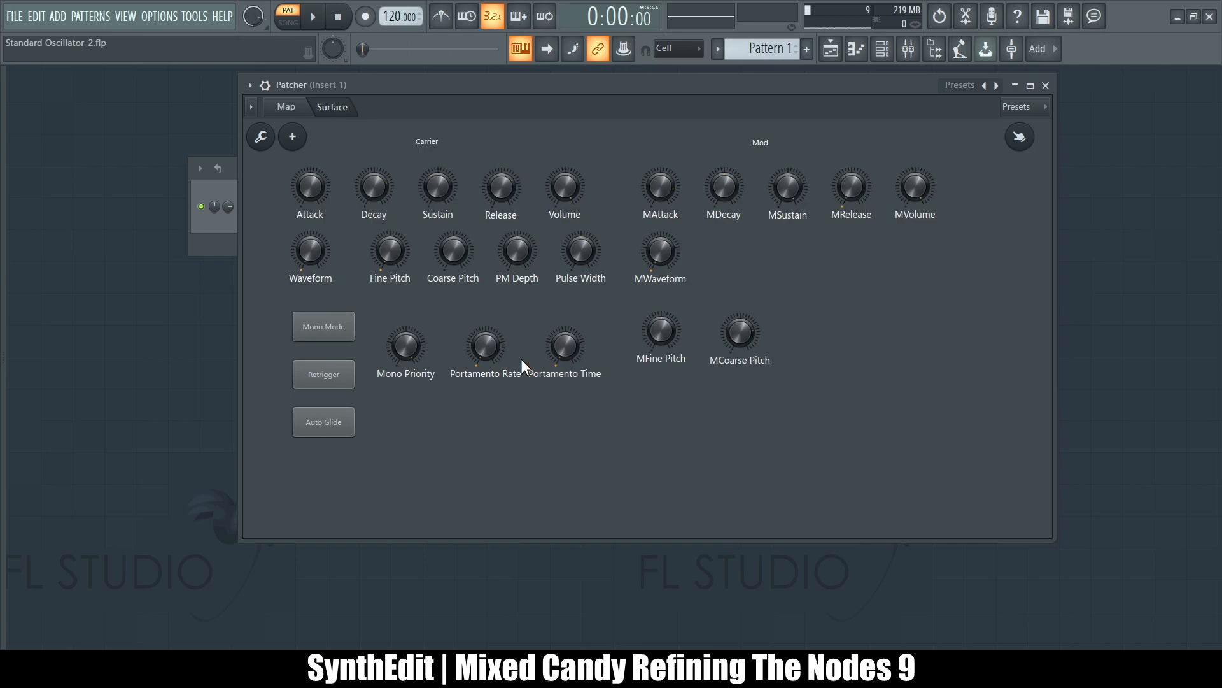
pyautogui.click(287, 107)
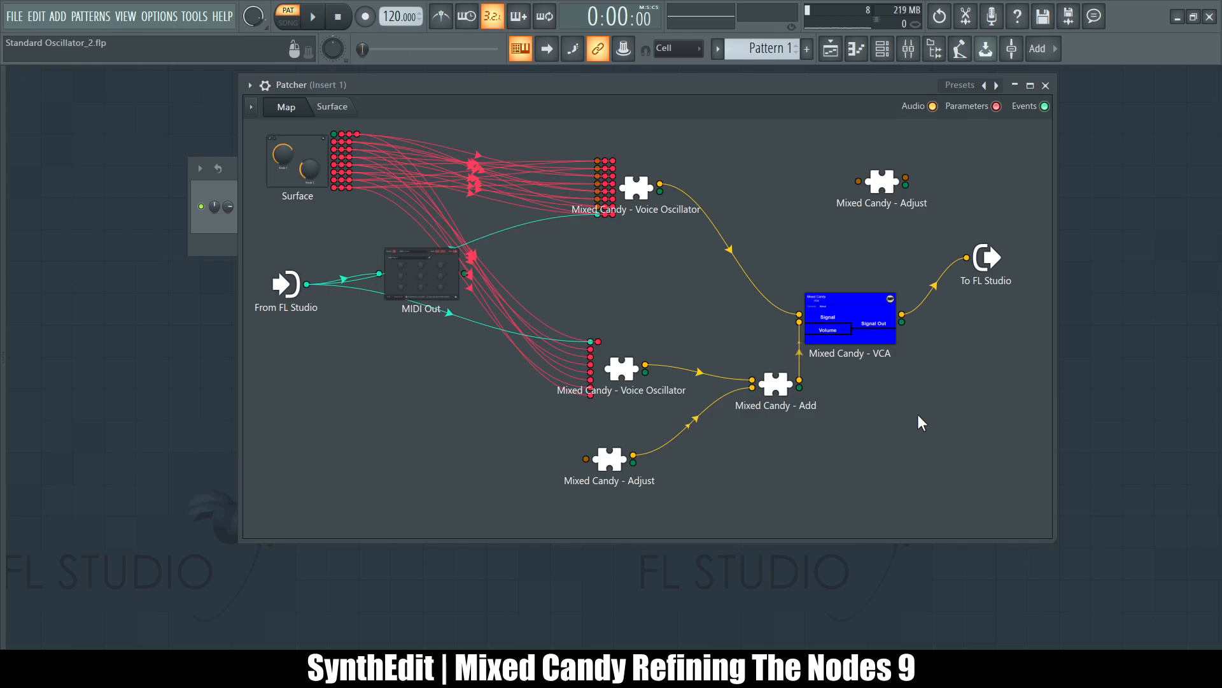
# - Reposition the VCA node and delete the Mixed Candy - Add node from the Patcher map
pyautogui.moveTo(0, 349)
pyautogui.moveTo(860, 344); pyautogui.dragTo(872, 329)
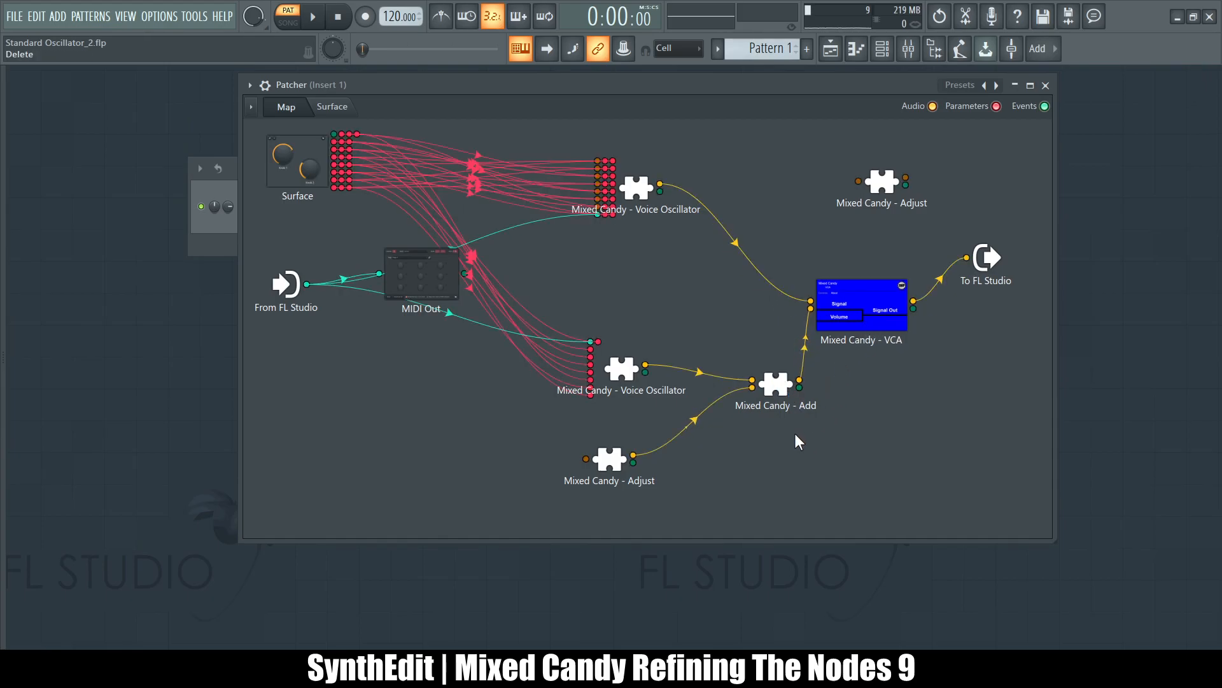
pyautogui.press('Delete')
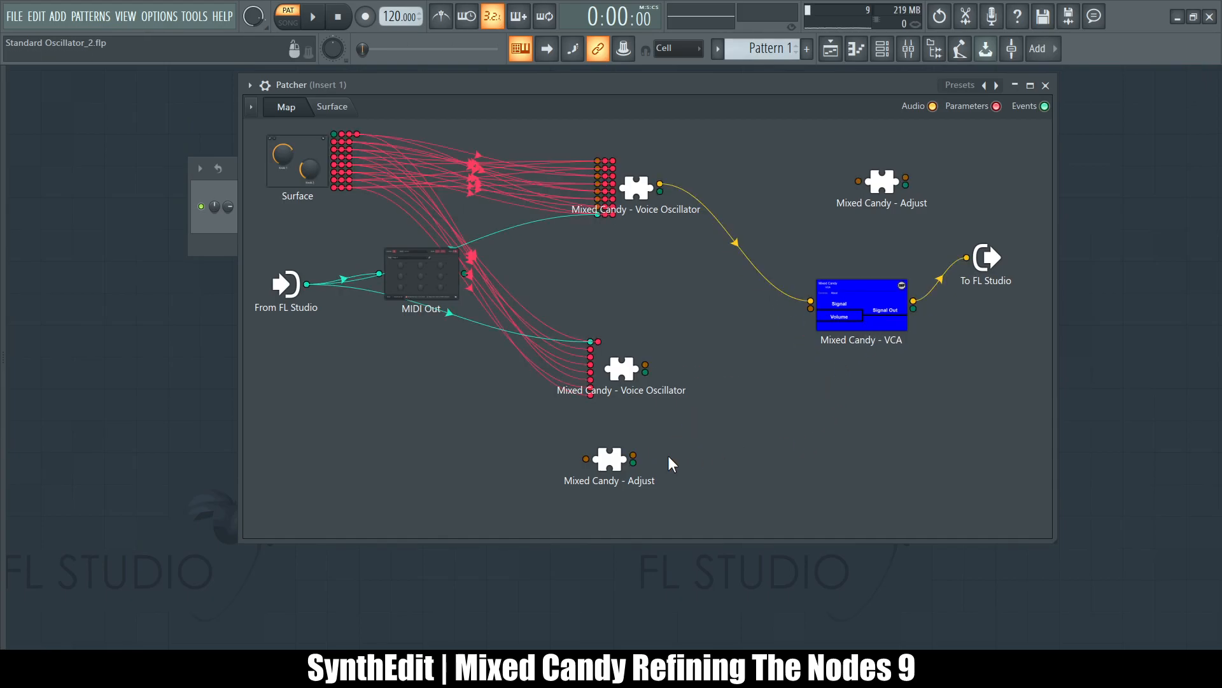
# - Replace the Adjust node below the lower Voice Oscillator with a fresh Mixed Candy - Adjust from the plugin database
pyautogui.click(614, 513)
pyautogui.moveTo(1, 179)
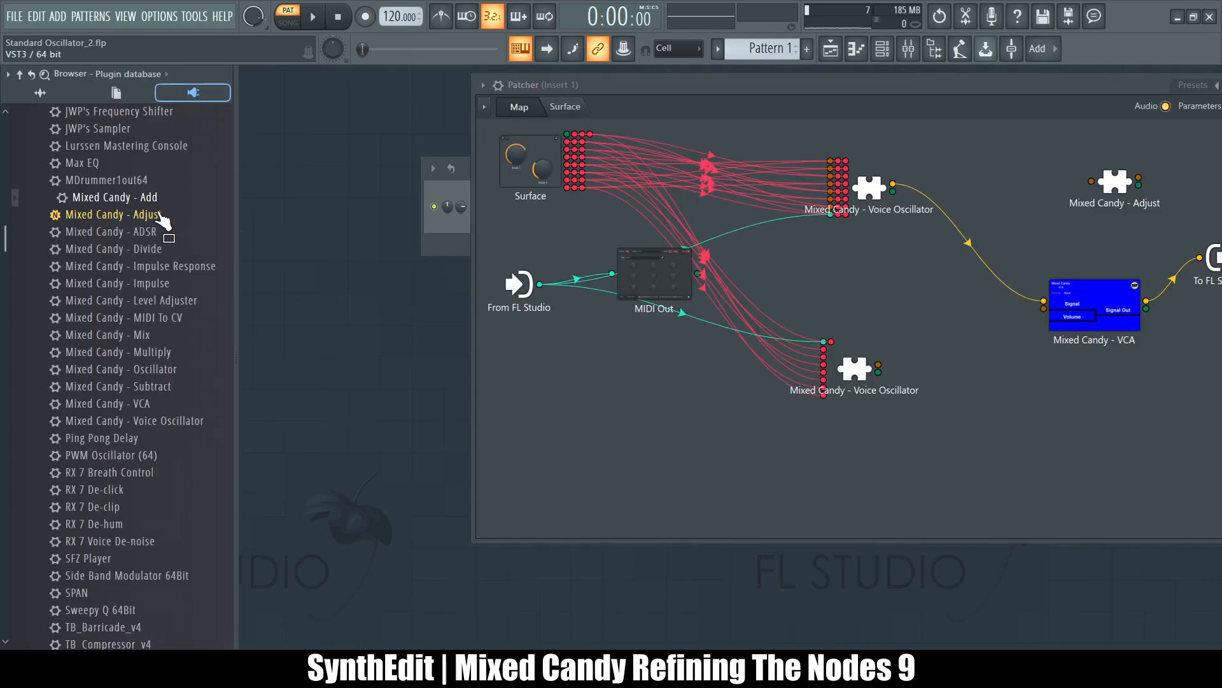
pyautogui.moveTo(1, 266)
pyautogui.moveTo(136, 219); pyautogui.dragTo(633, 444)
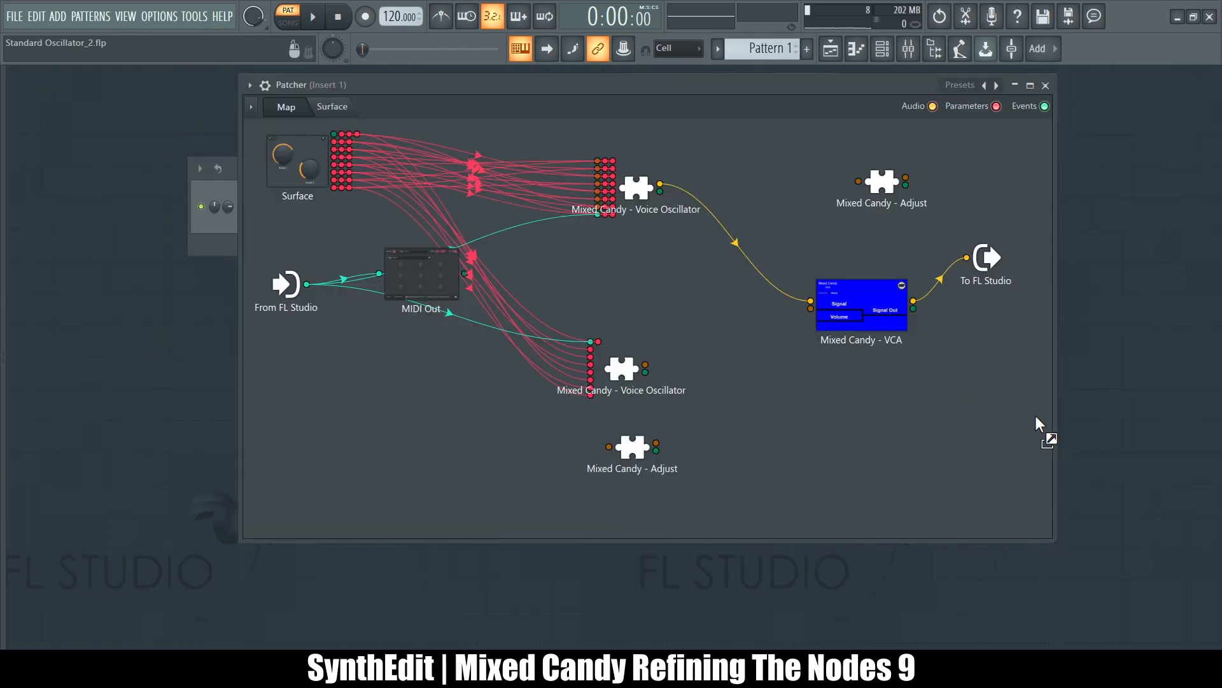
# - Add a two-input Mixed Candy - Divide node beside the lower Voice Oscillator and reposition the VCA node
pyautogui.moveTo(693, 312); pyautogui.dragTo(731, 344)
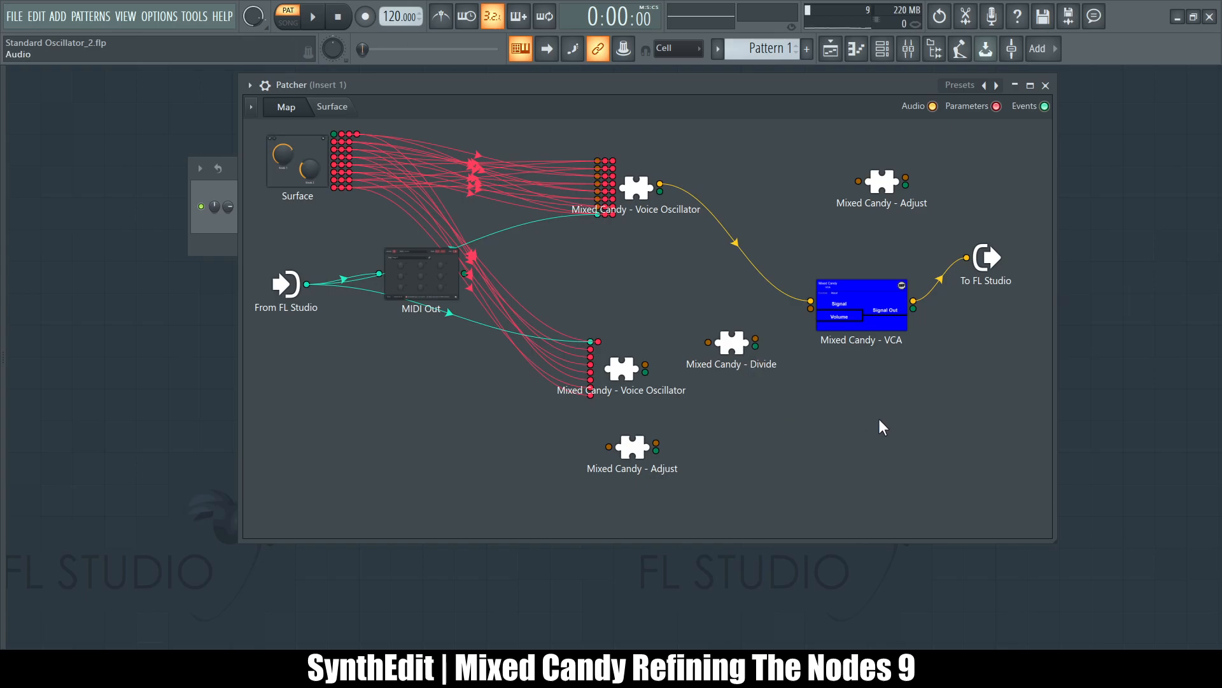
pyautogui.doubleClick(726, 347)
pyautogui.moveTo(811, 300); pyautogui.dragTo(770, 386)
pyautogui.moveTo(873, 318); pyautogui.dragTo(899, 339)
# - Connect both Voice Oscillators to the VCA's Signal input and the Adjust output to its Volume input
pyautogui.moveTo(662, 184); pyautogui.dragTo(836, 322)
pyautogui.moveTo(645, 365); pyautogui.dragTo(837, 322)
pyautogui.moveTo(657, 443); pyautogui.dragTo(836, 329)
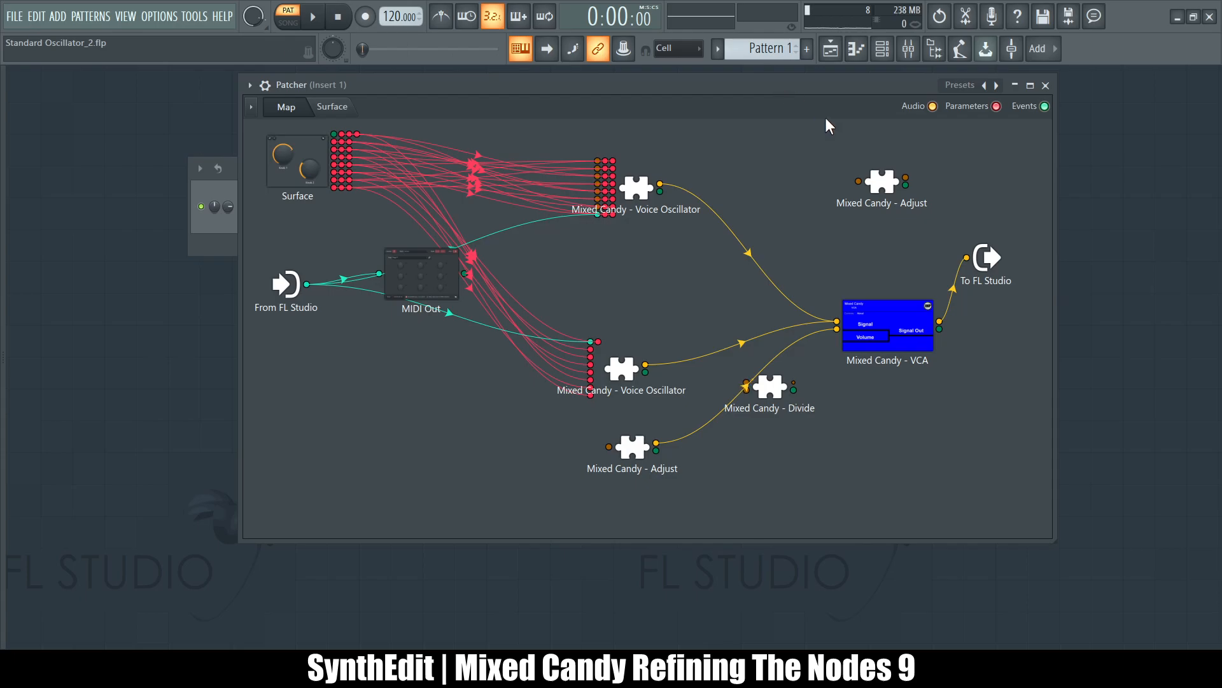
# - Play test notes with both Voice Oscillators feeding the VCA's Signal input
pyautogui.press('v')
pyautogui.press('n')
pyautogui.press('v')
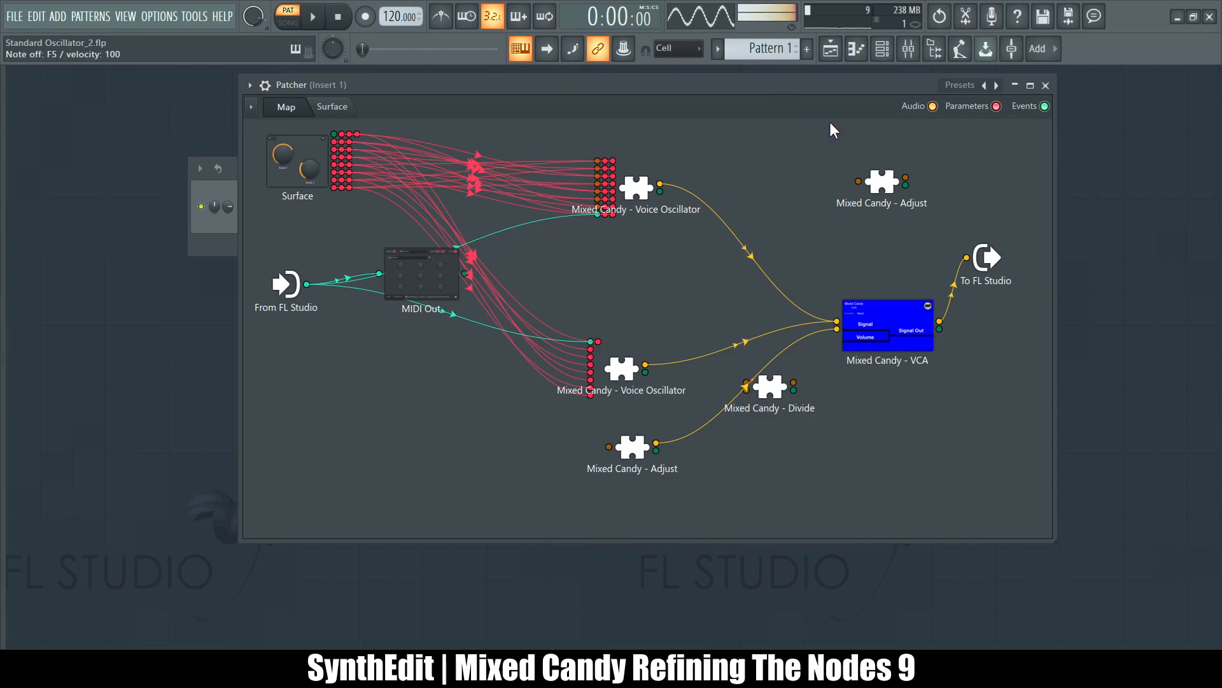
pyautogui.press('b')
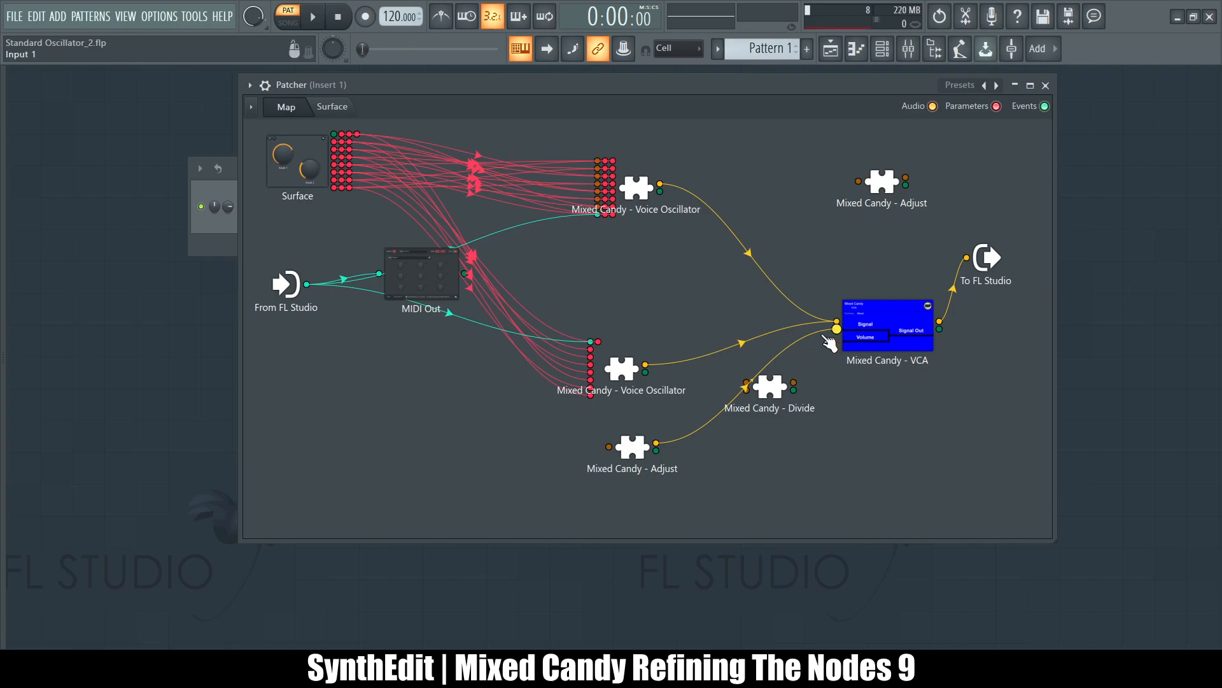
# - Disconnect the upper Voice Oscillator from the VCA, check the control surface, and play test notes through the lower oscillator alone
pyautogui.moveTo(837, 321); pyautogui.dragTo(717, 331)
pyautogui.press('g')
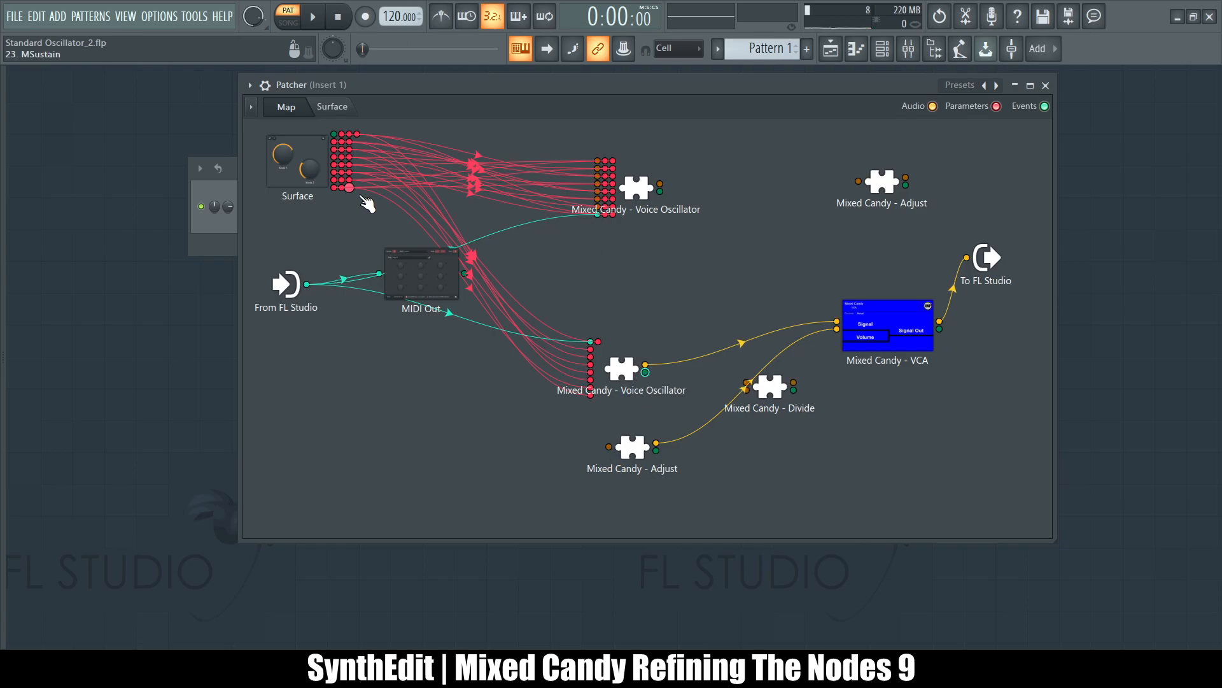
pyautogui.doubleClick(306, 171)
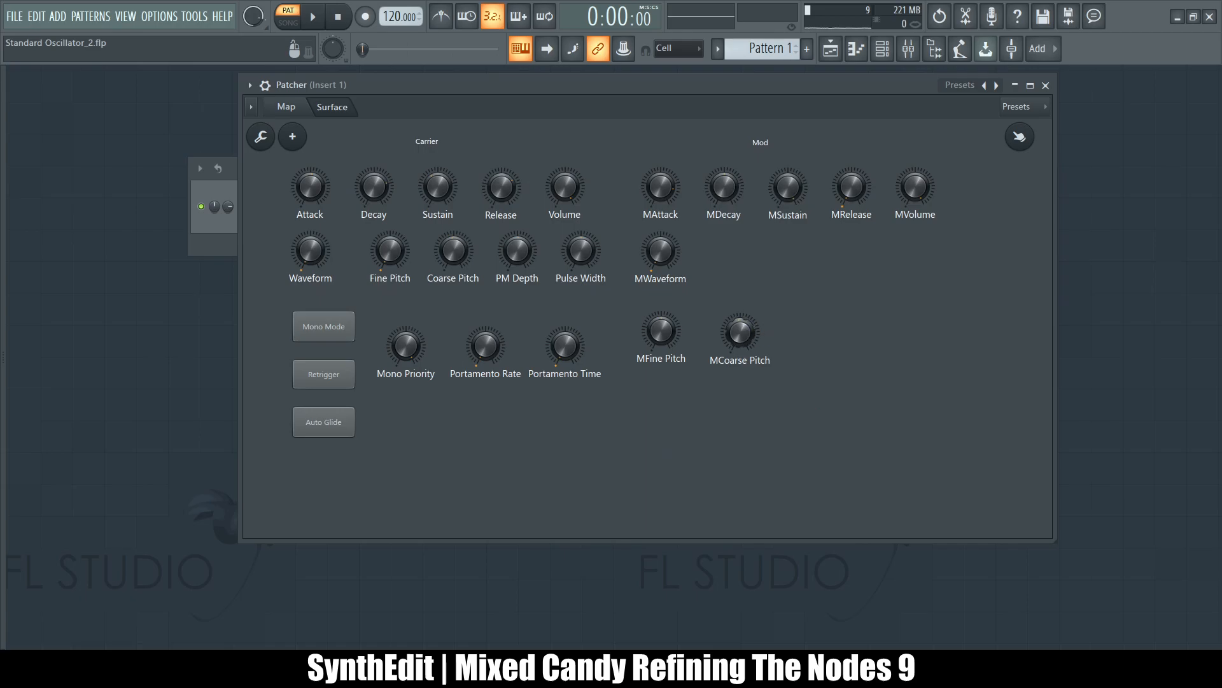
pyautogui.click(294, 109)
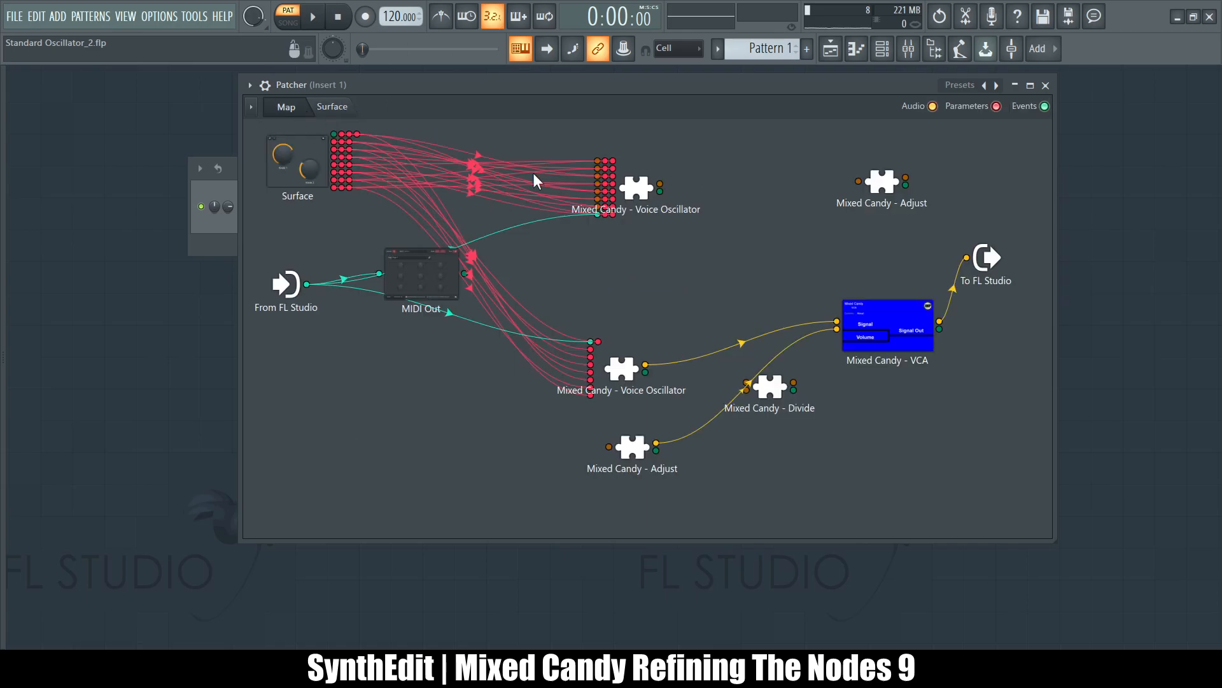
pyautogui.press('c')
pyautogui.press('v')
pyautogui.press('b')
pyautogui.press('v')
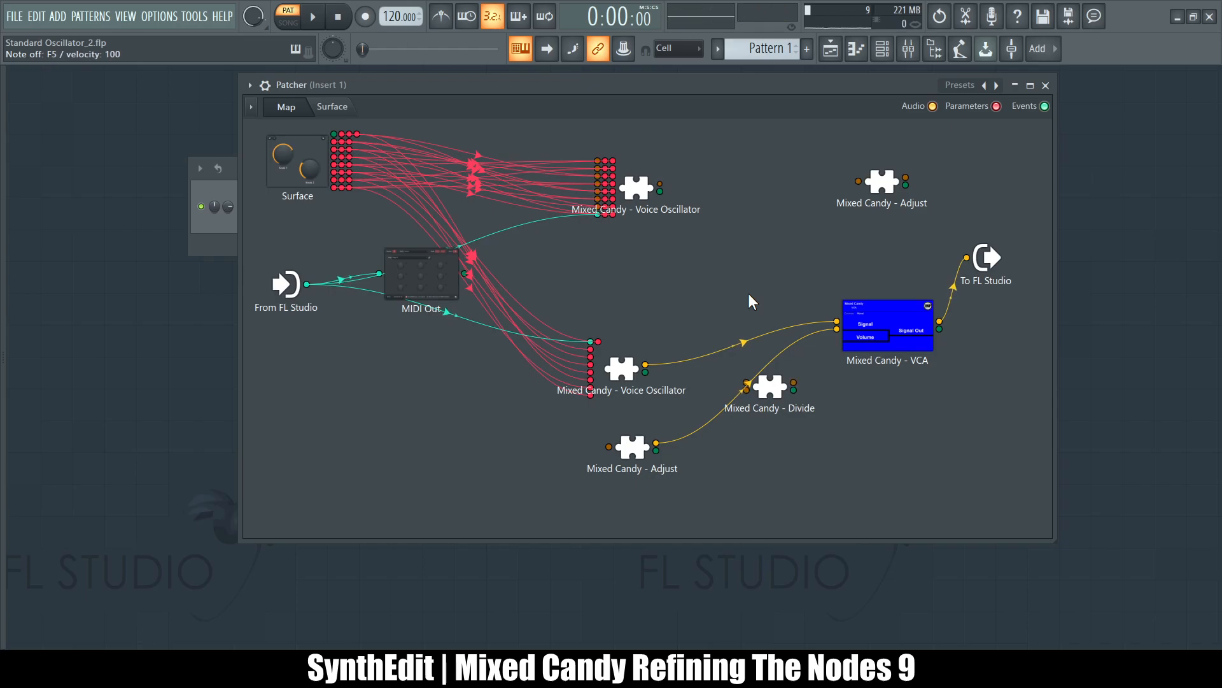
# - Review the control surface again and play more test notes from the node map
pyautogui.click(332, 108)
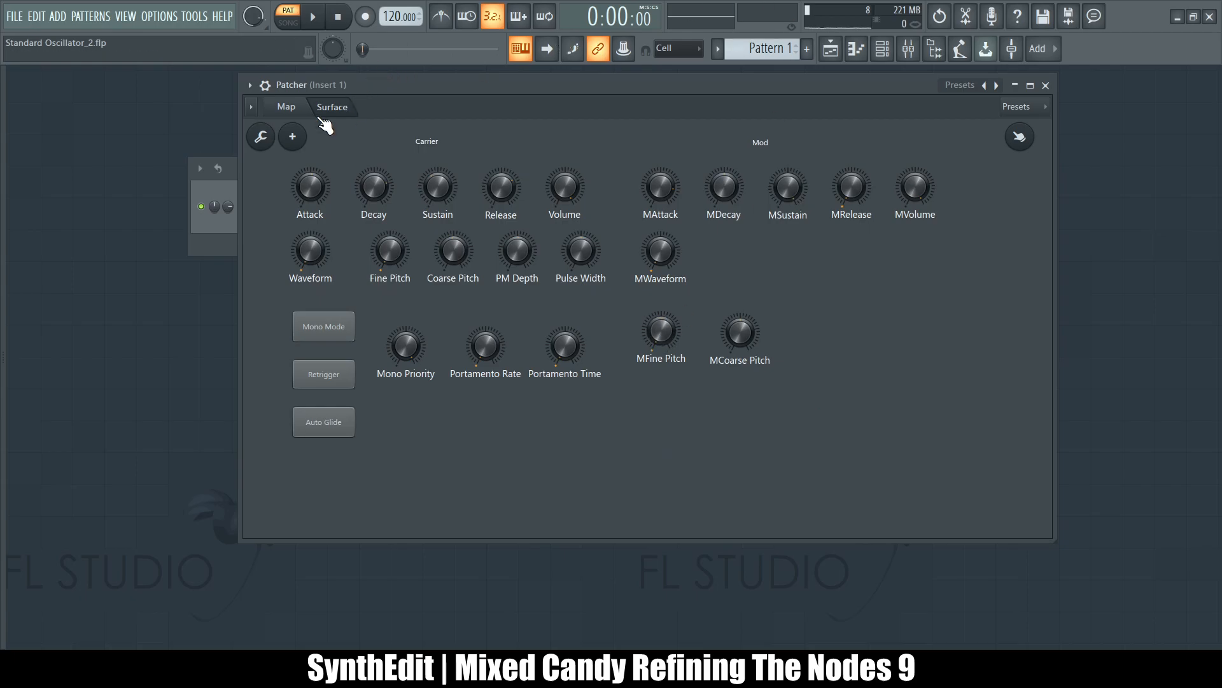
pyautogui.click(297, 109)
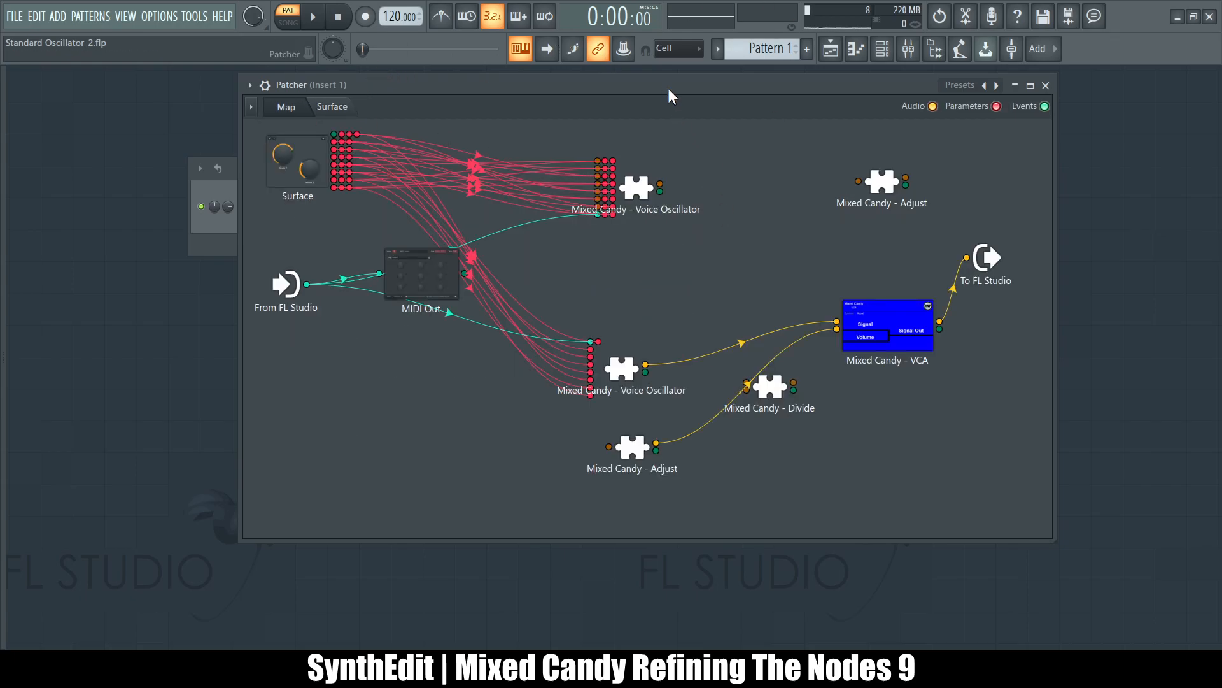
pyautogui.press('c')
pyautogui.press('c')
pyautogui.press('b')
pyautogui.press('m')
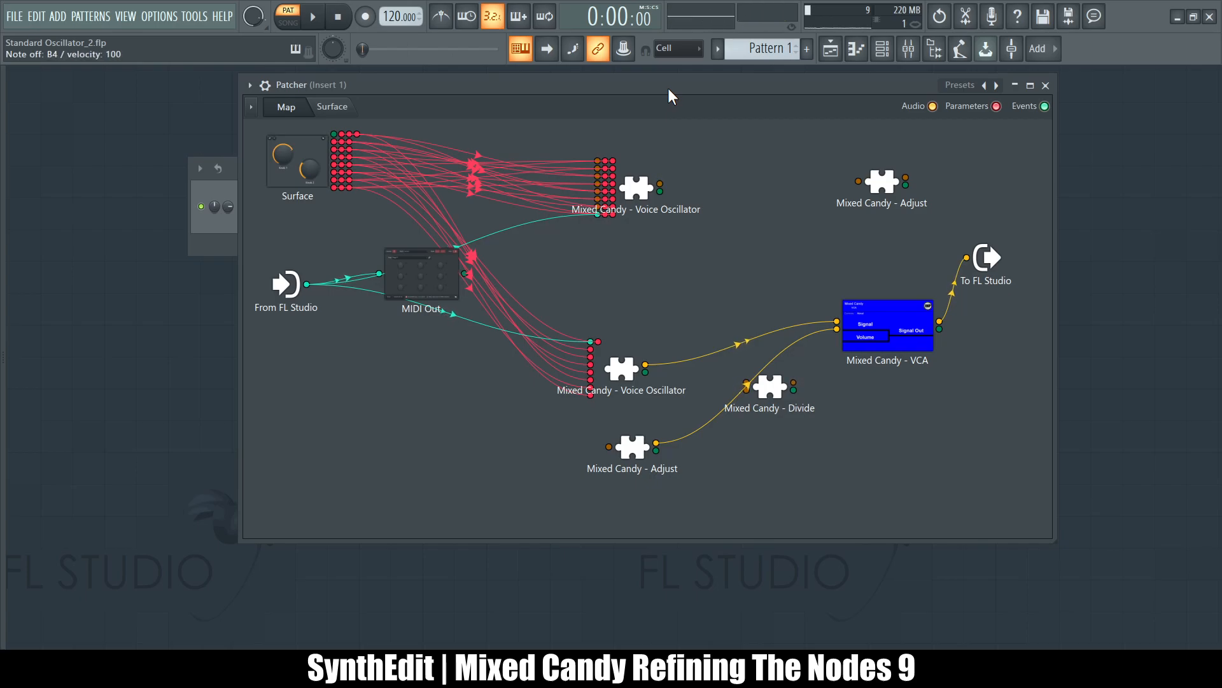
# - Compare the modulator's surface knobs with the lower Voice Oscillator's parameter links and play a test note
pyautogui.doubleClick(321, 158)
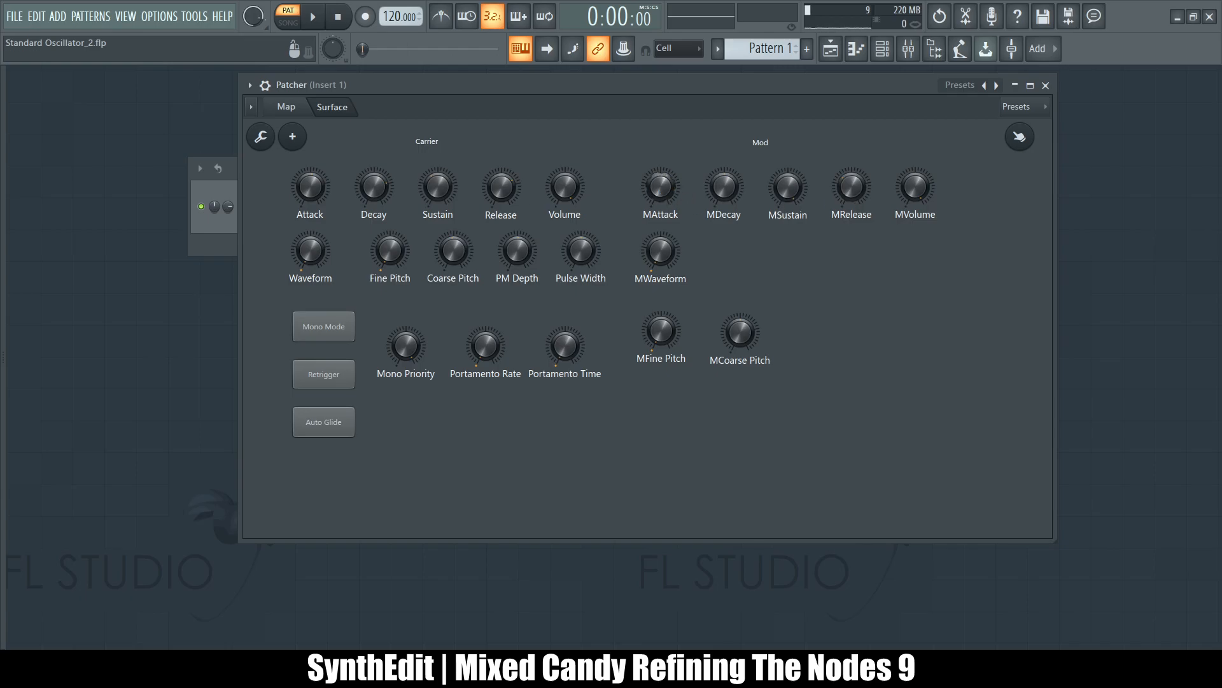
pyautogui.click(286, 107)
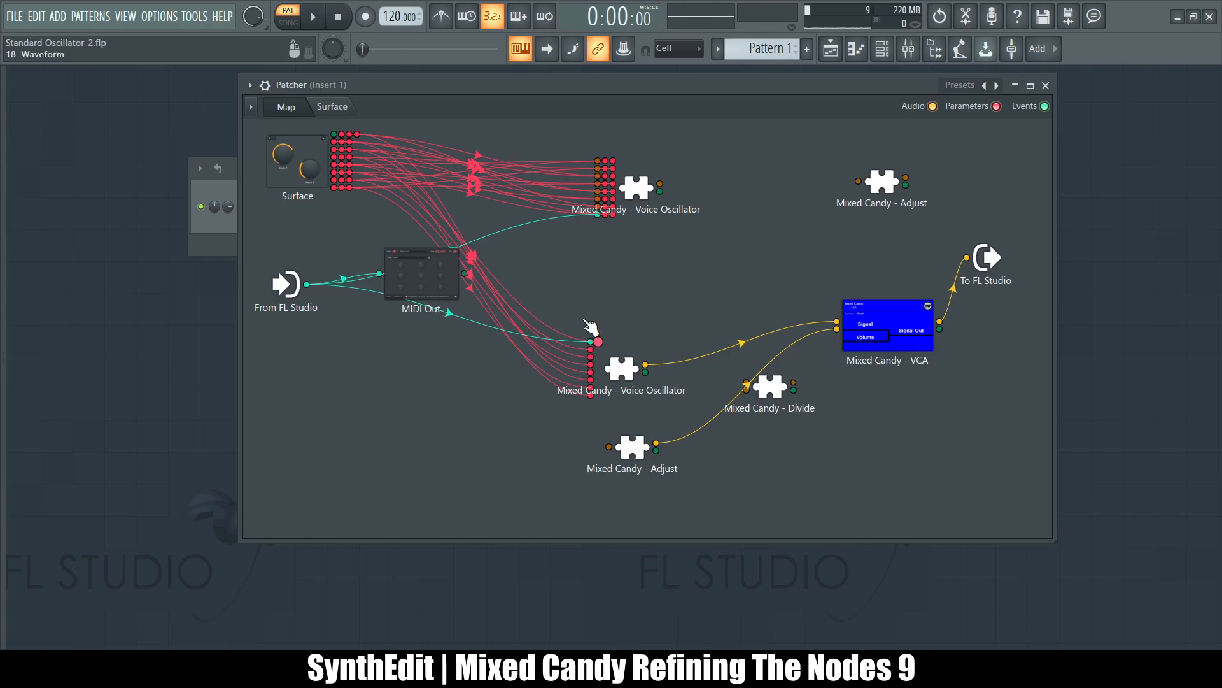
pyautogui.click(334, 107)
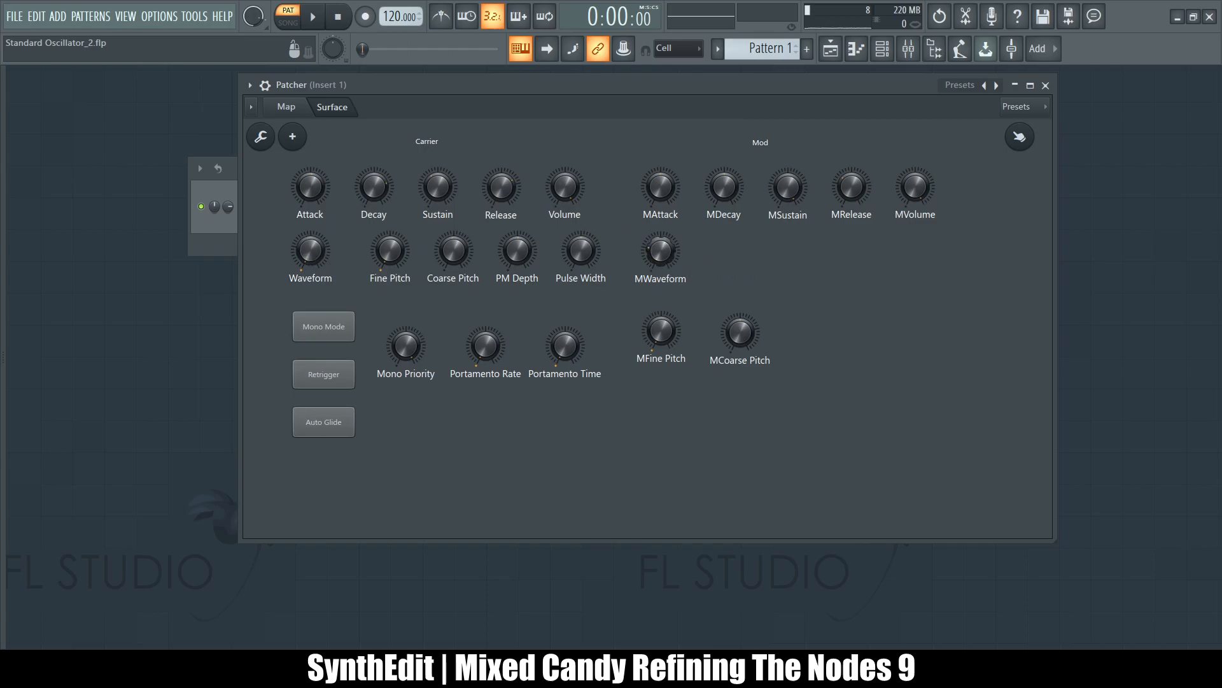
pyautogui.press('v')
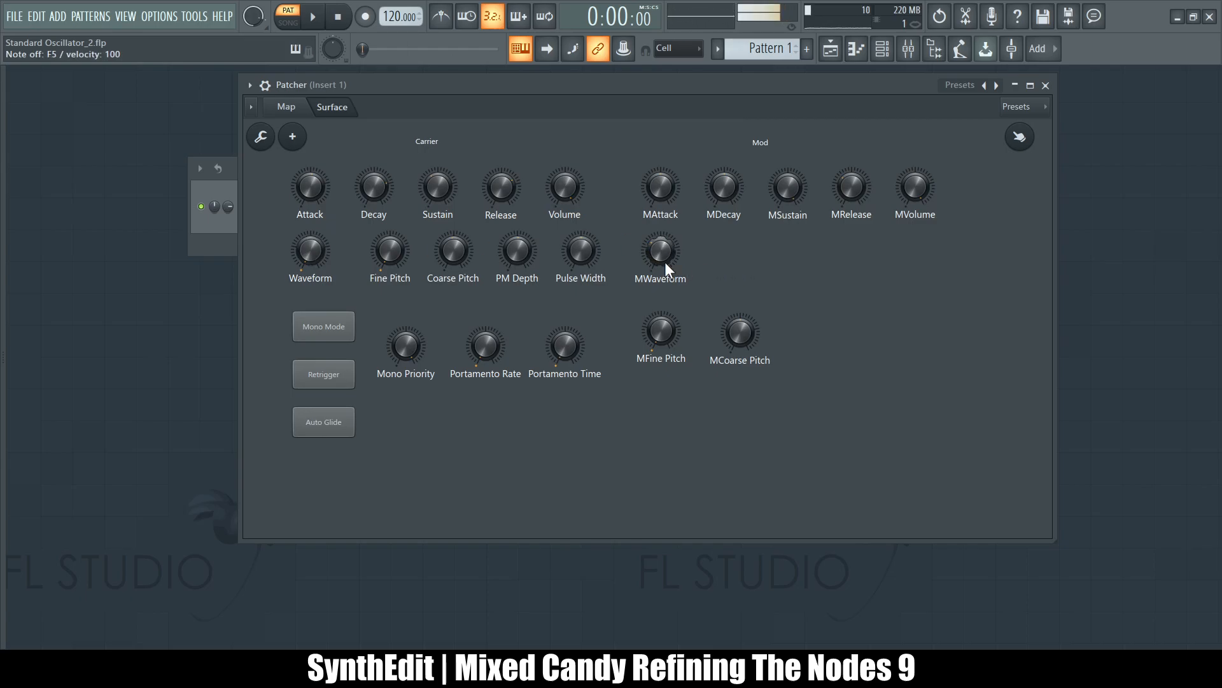
pyautogui.click(287, 107)
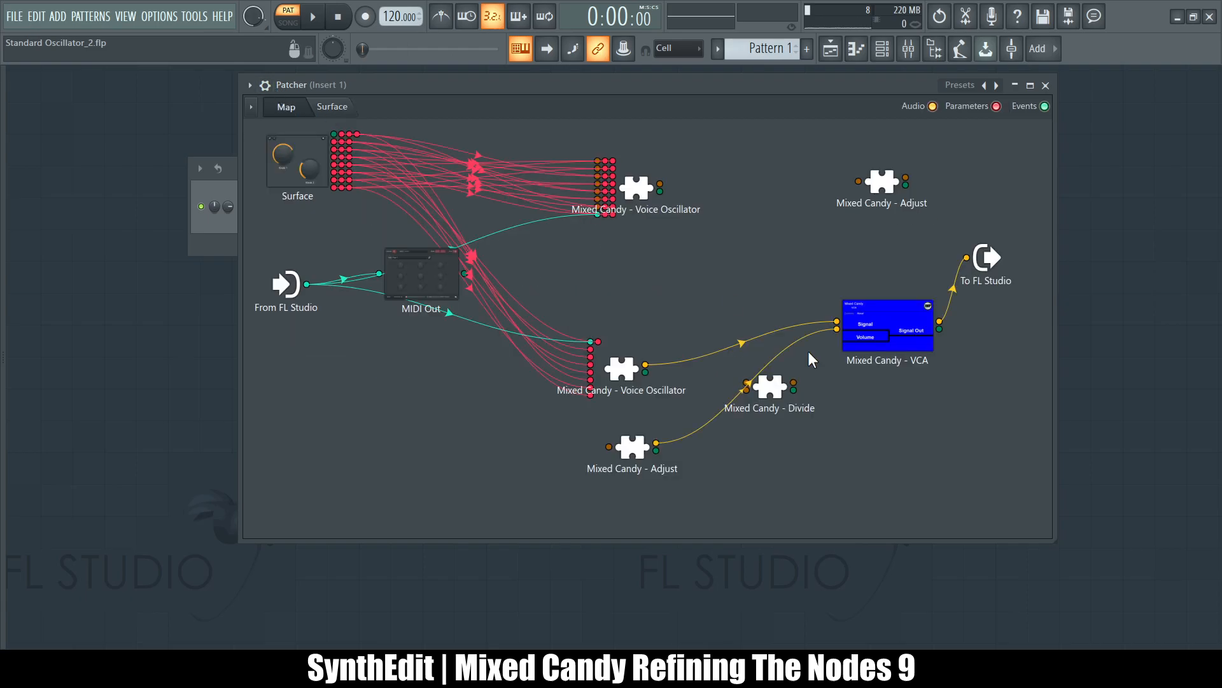
# - Reconnect the upper Voice Oscillator to the VCA's Signal input and play test notes
pyautogui.moveTo(659, 183); pyautogui.dragTo(836, 321)
pyautogui.press('n')
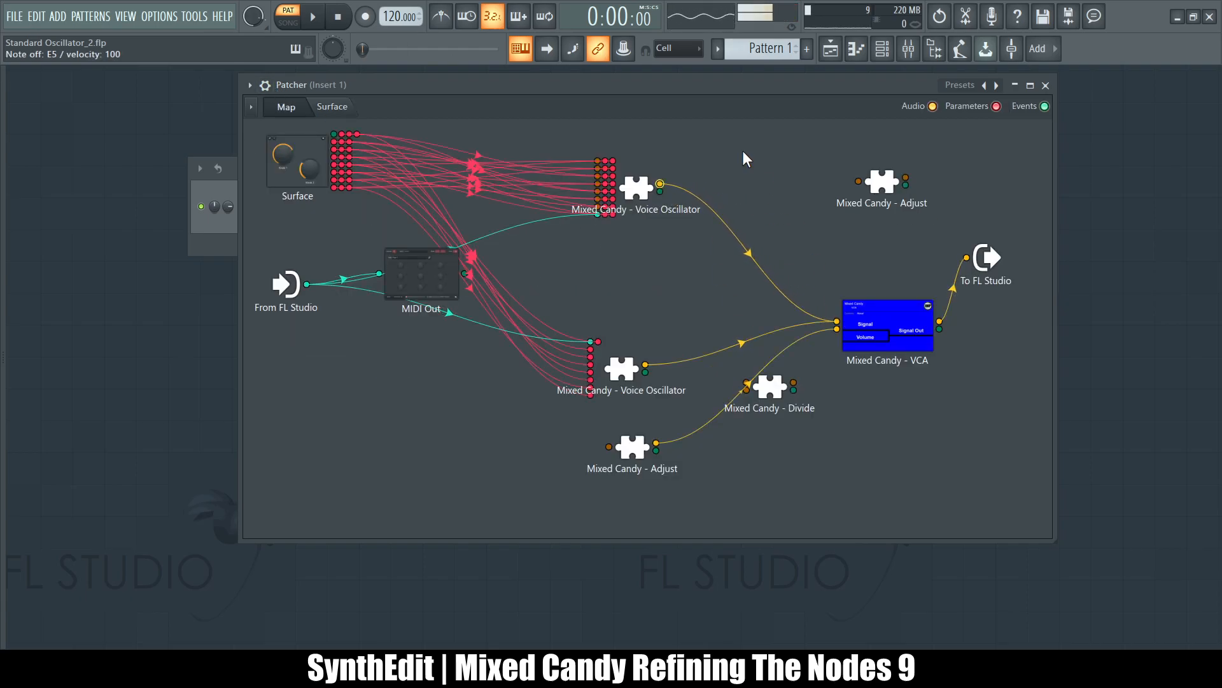
pyautogui.press('c')
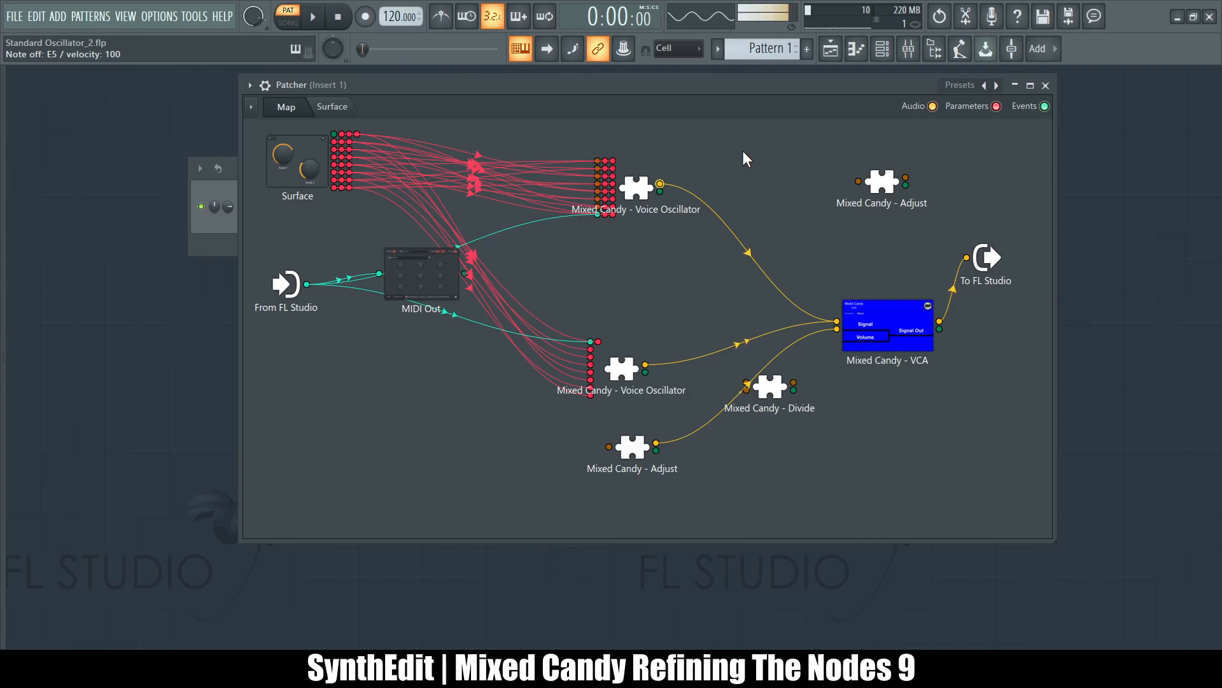
# - Disconnect both Voice Oscillators from the VCA, move Divide up, and connect a new Mixed Candy - Adjust to Divide's second input
pyautogui.moveTo(837, 322); pyautogui.dragTo(784, 190)
pyautogui.moveTo(769, 386); pyautogui.dragTo(765, 326)
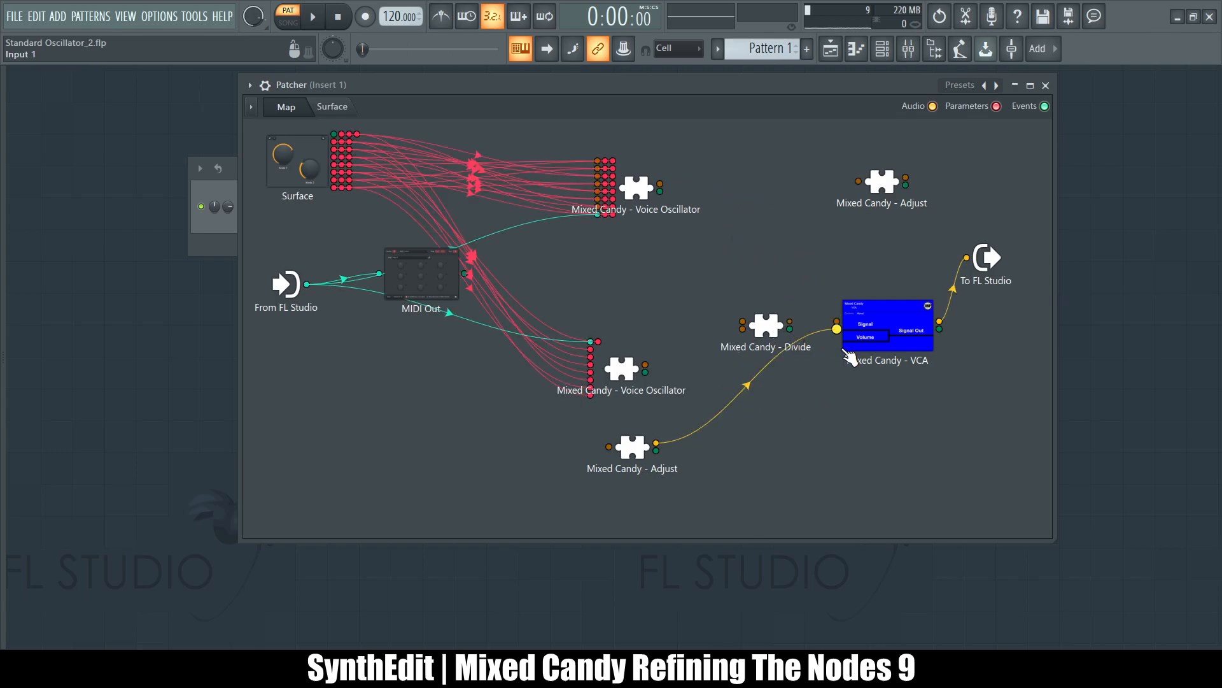
pyautogui.hotkey('alt', 'F8')
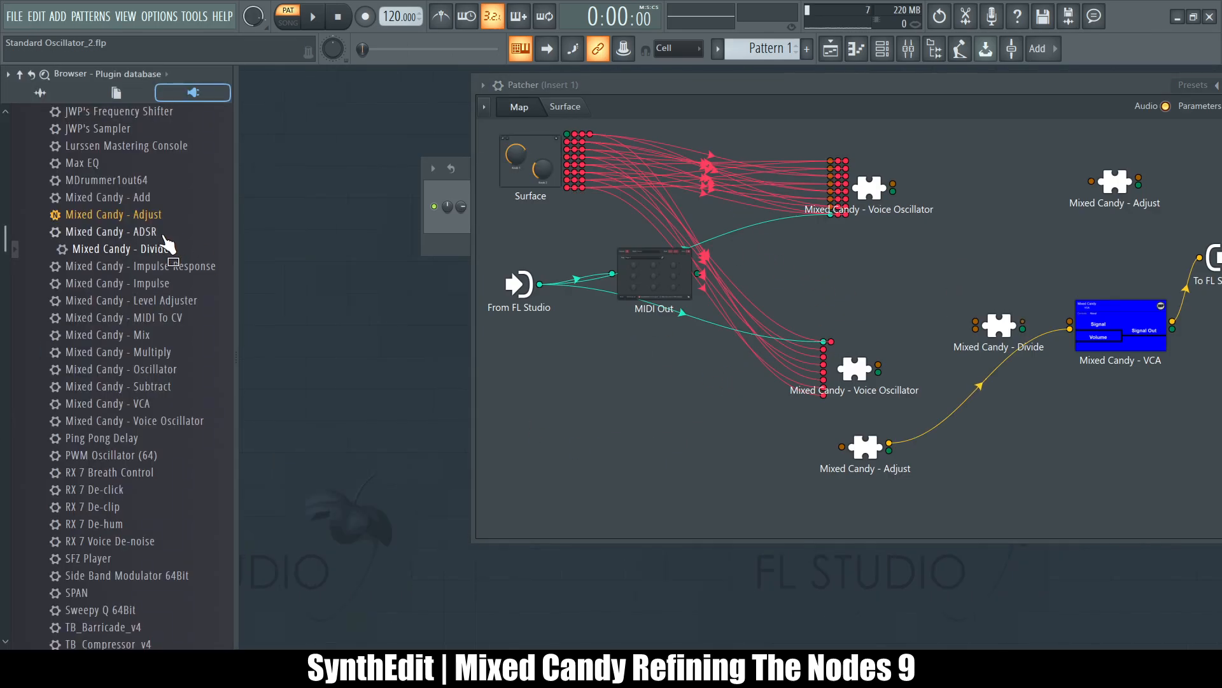
pyautogui.moveTo(132, 218); pyautogui.dragTo(793, 292)
pyautogui.moveTo(502, 376)
pyautogui.mouseDown()
pyautogui.moveTo(504, 400)
pyautogui.moveTo(617, 379)
pyautogui.moveTo(743, 328)
pyautogui.mouseUp()
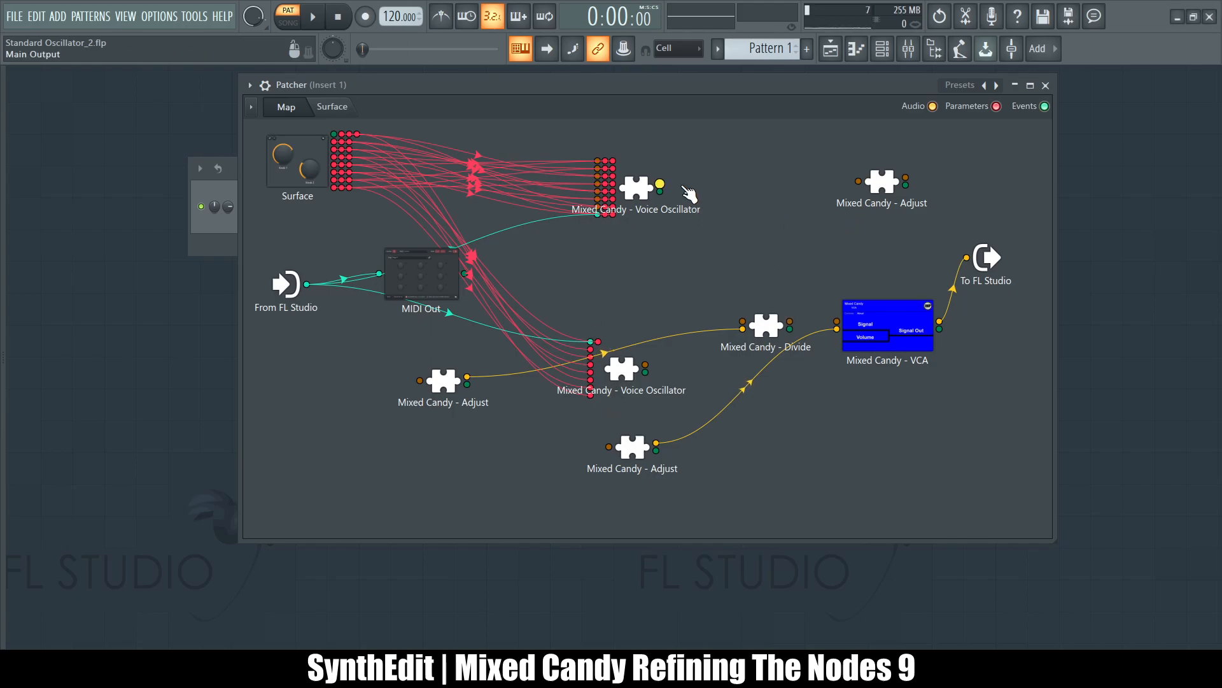
# - Route both Voice Oscillators through Divide into the VCA's Signal input and test the result with notes
pyautogui.moveTo(660, 185); pyautogui.dragTo(741, 316)
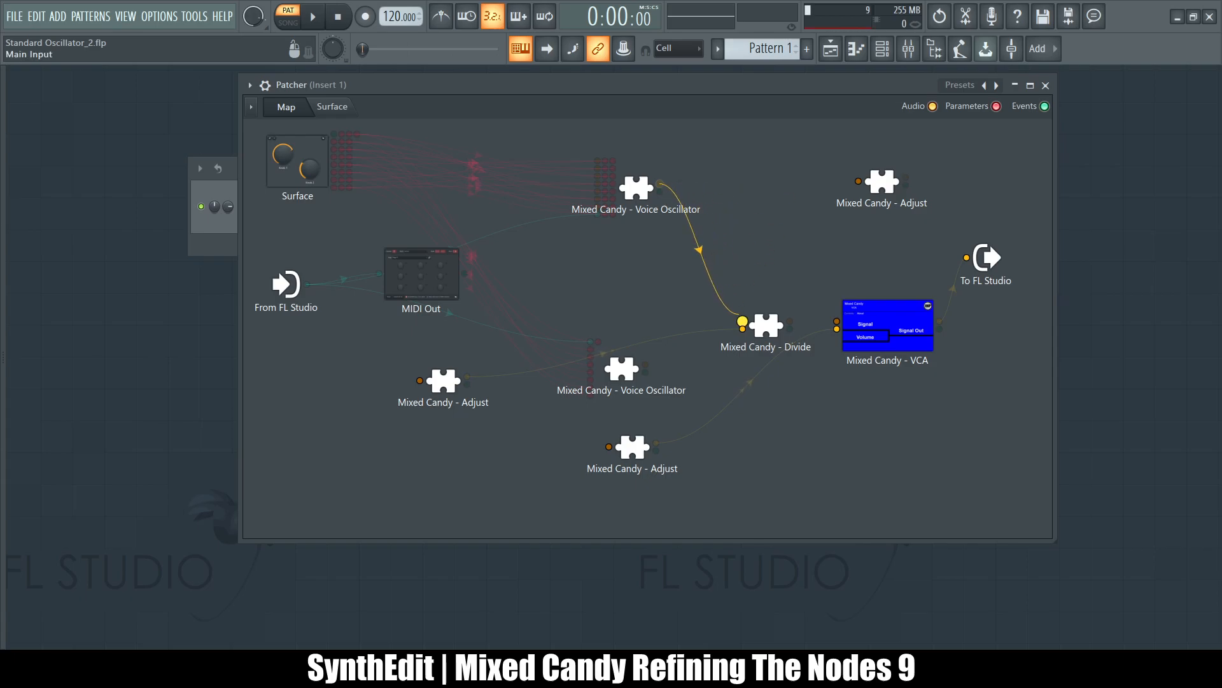
pyautogui.moveTo(646, 364); pyautogui.dragTo(837, 320)
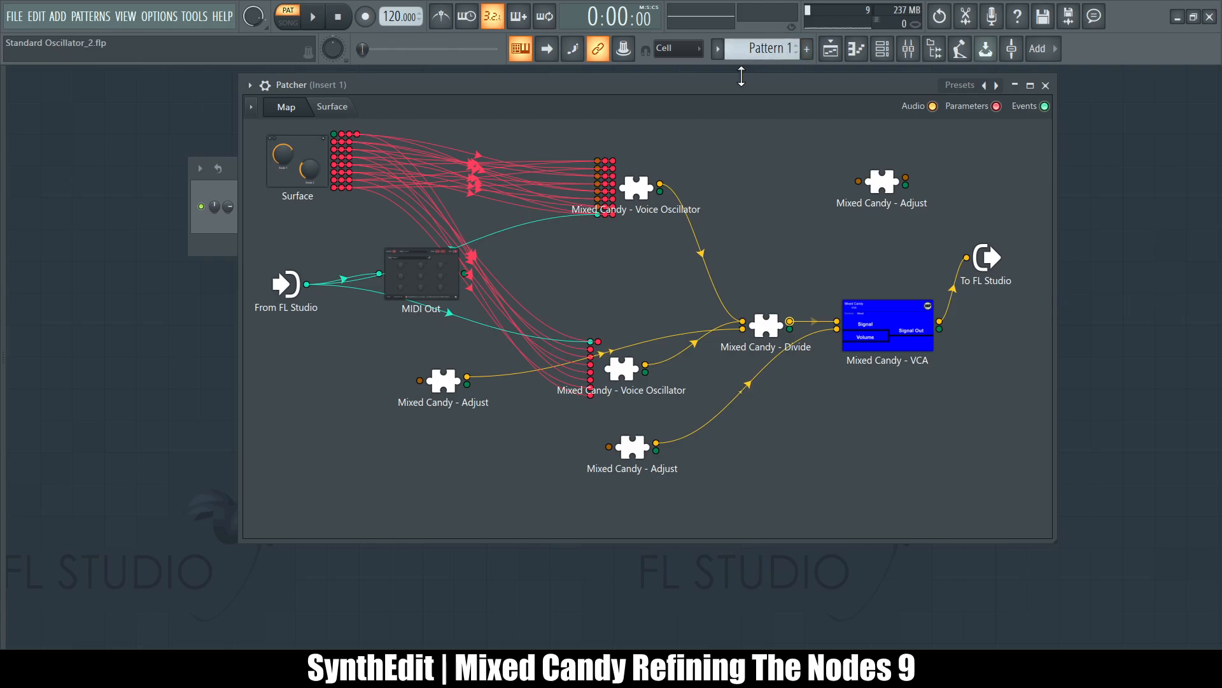
pyautogui.press('y')
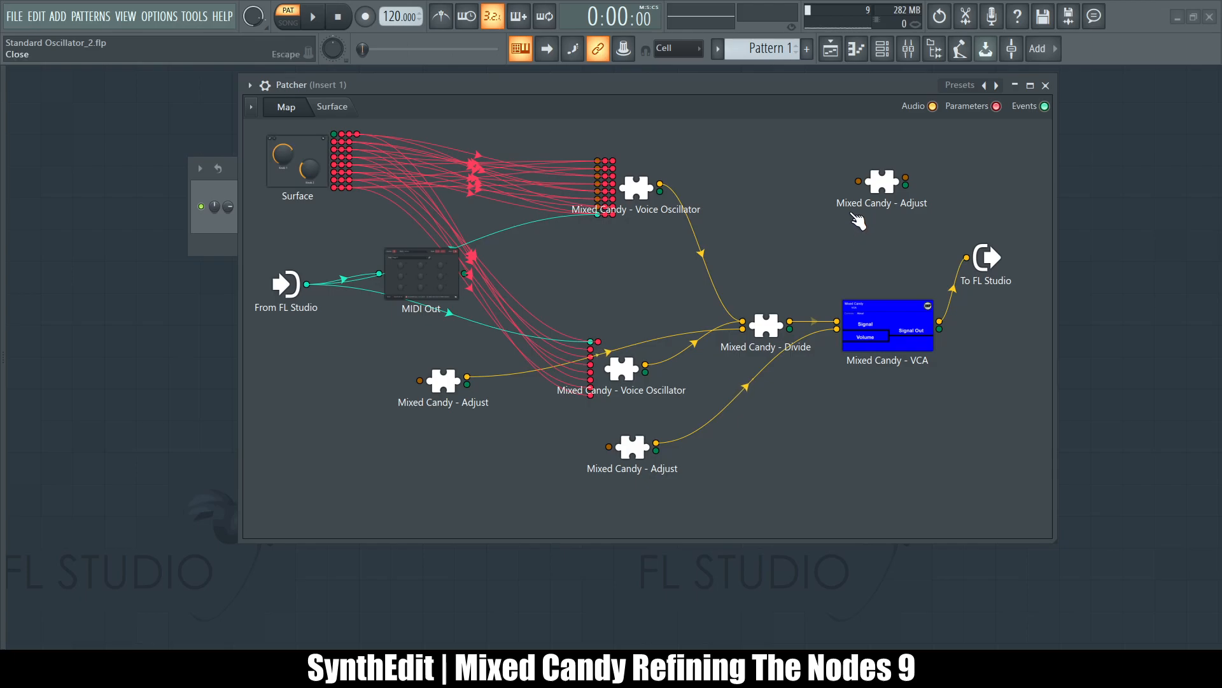
pyautogui.press('n')
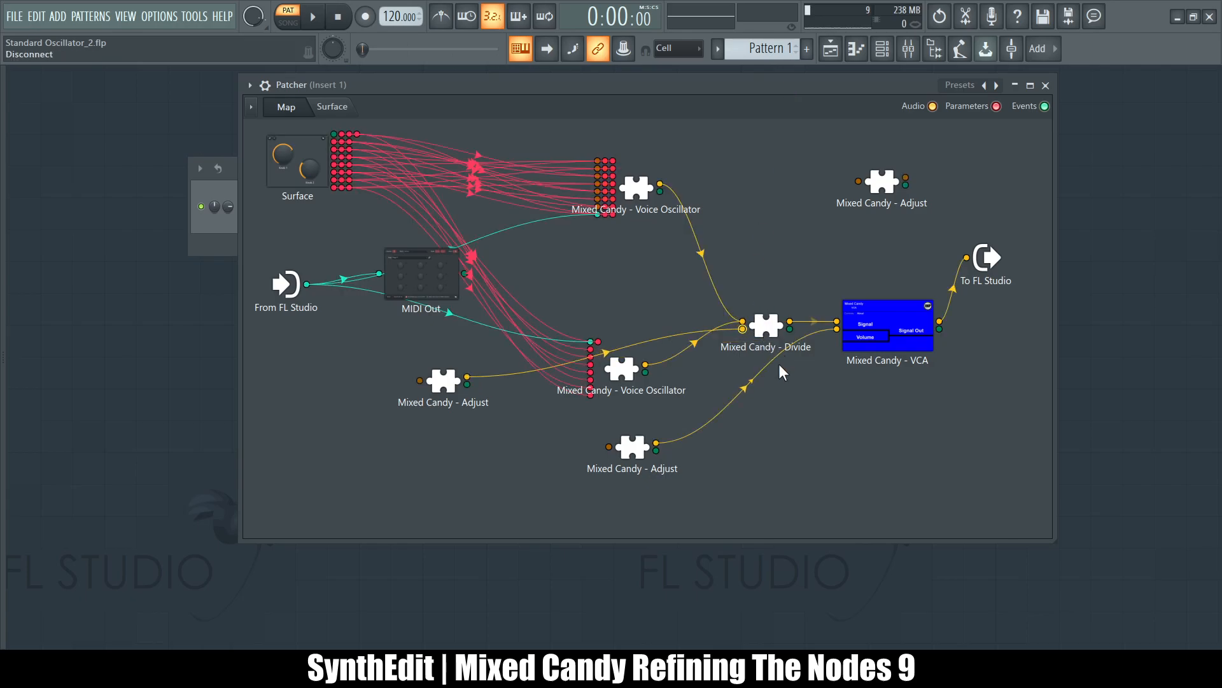
# - Replace Divide with a Mixed Candy - Multiply node, connecting both Voice Oscillators to its inputs and its output to the VCA's Signal input
pyautogui.press('Delete')
pyautogui.hotkey('alt', 'F8')
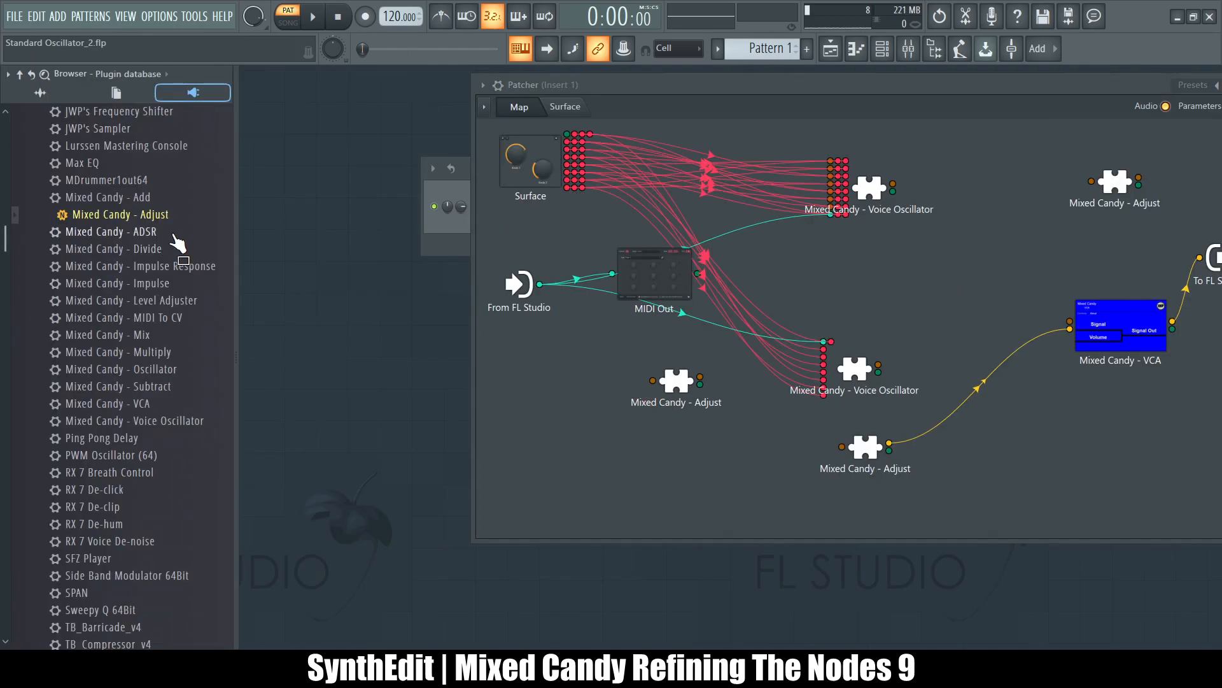
pyautogui.moveTo(124, 354); pyautogui.dragTo(765, 283)
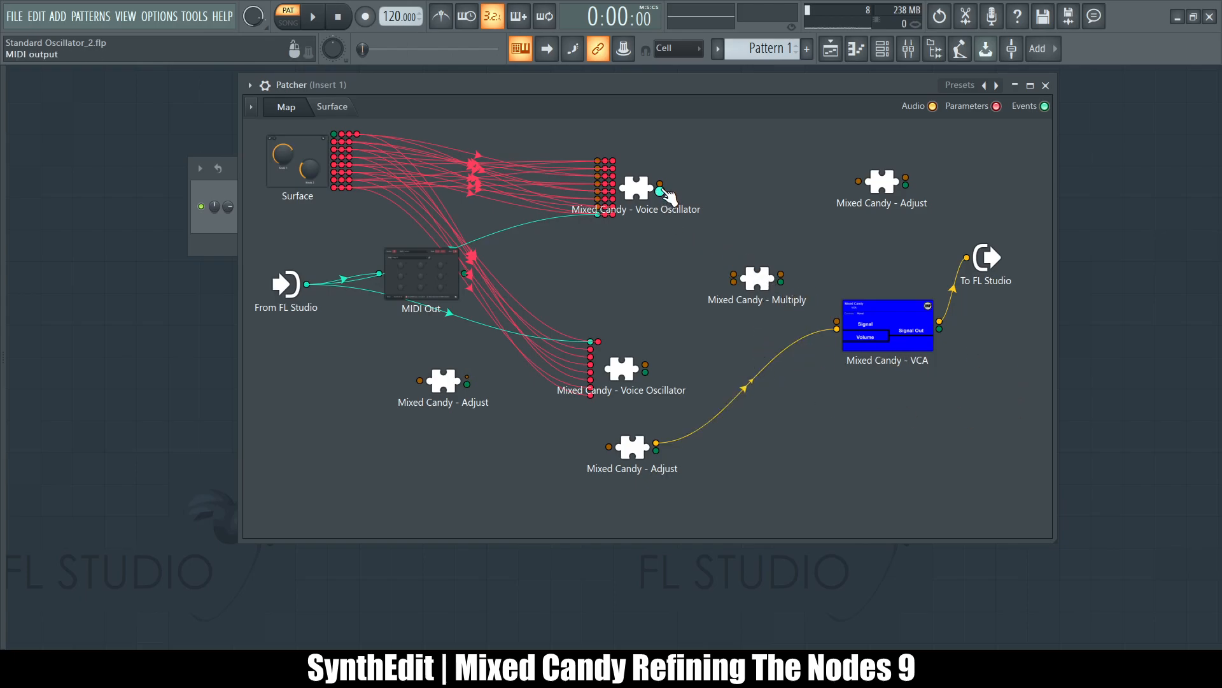
pyautogui.moveTo(660, 184); pyautogui.dragTo(734, 275)
pyautogui.moveTo(655, 374); pyautogui.dragTo(837, 321)
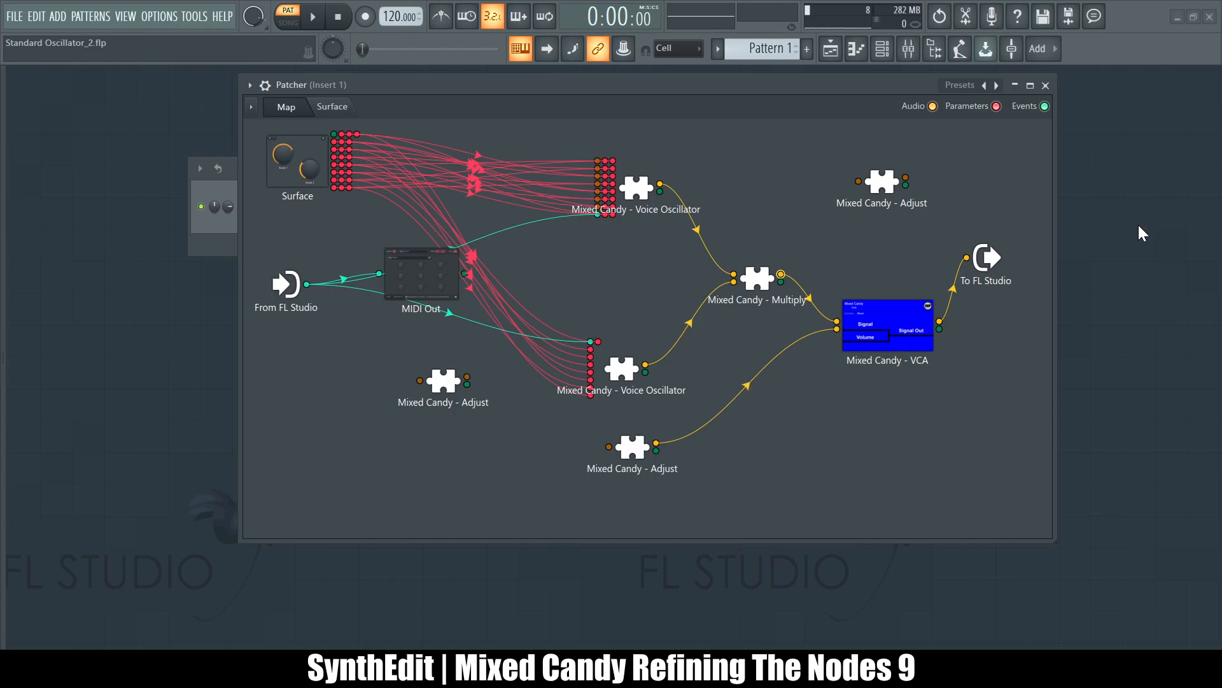
# - Play a series of test notes with the two Voice Oscillators multiplied ahead of the VCA
pyautogui.press('v')
pyautogui.press('b')
pyautogui.press('v')
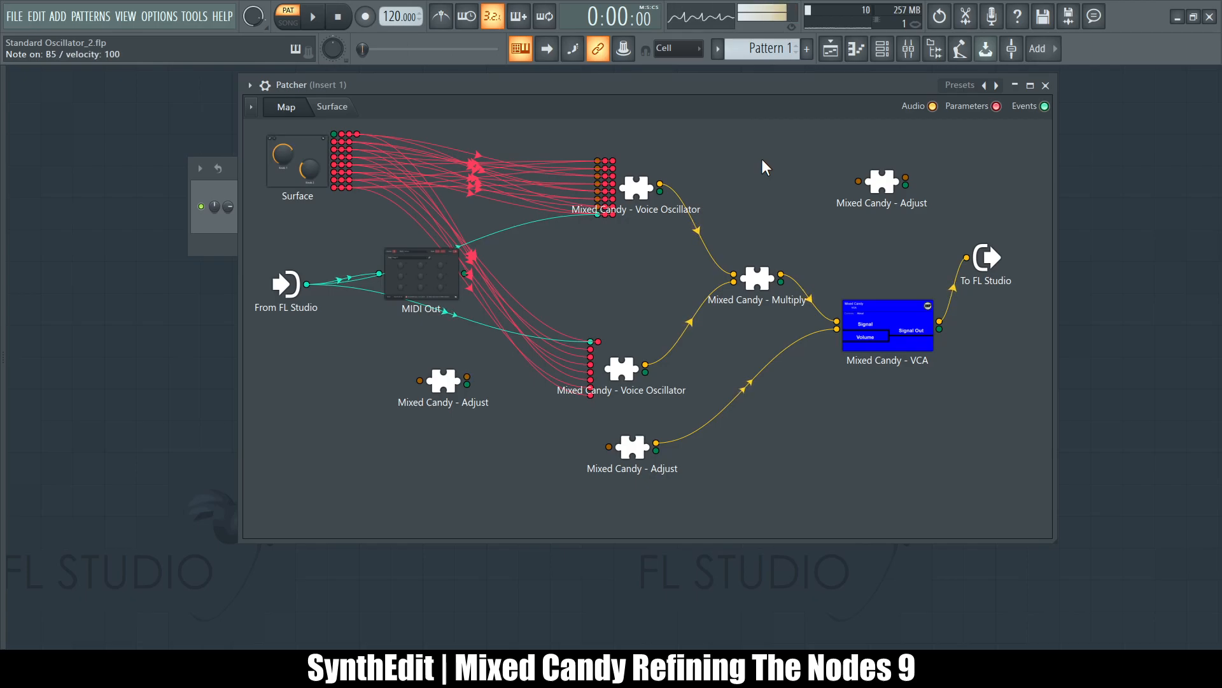
pyautogui.press('m')
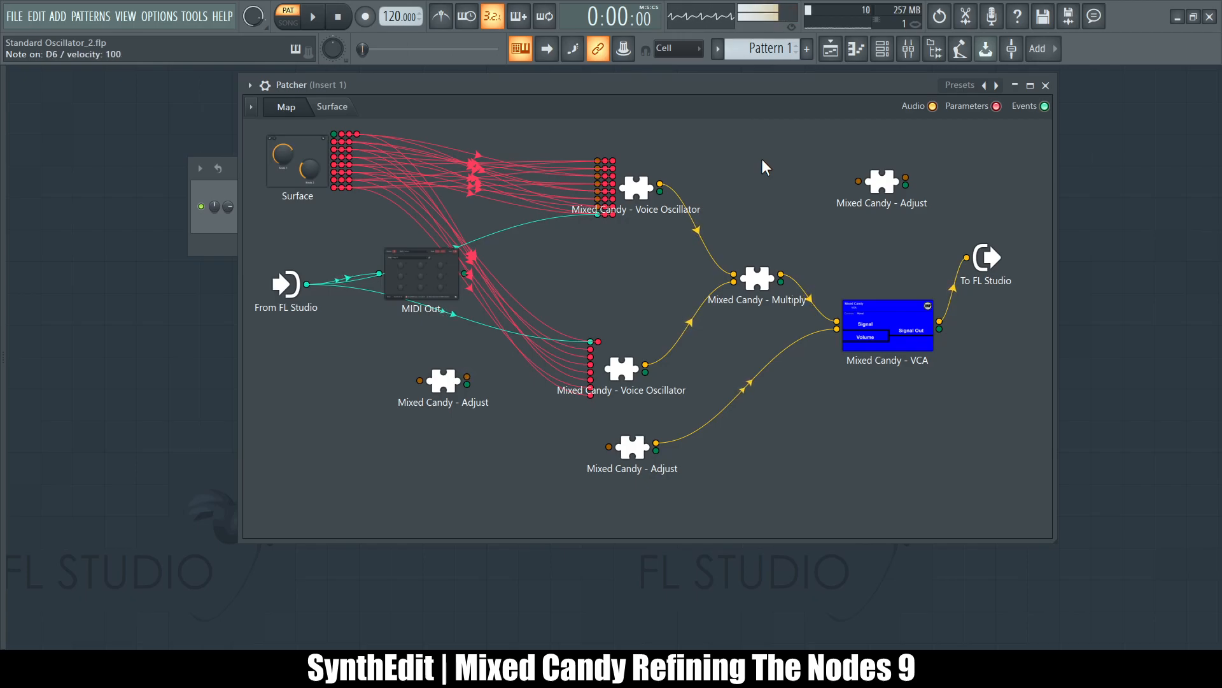
pyautogui.press('v')
pyautogui.press('c')
pyautogui.press('c')
pyautogui.press('b')
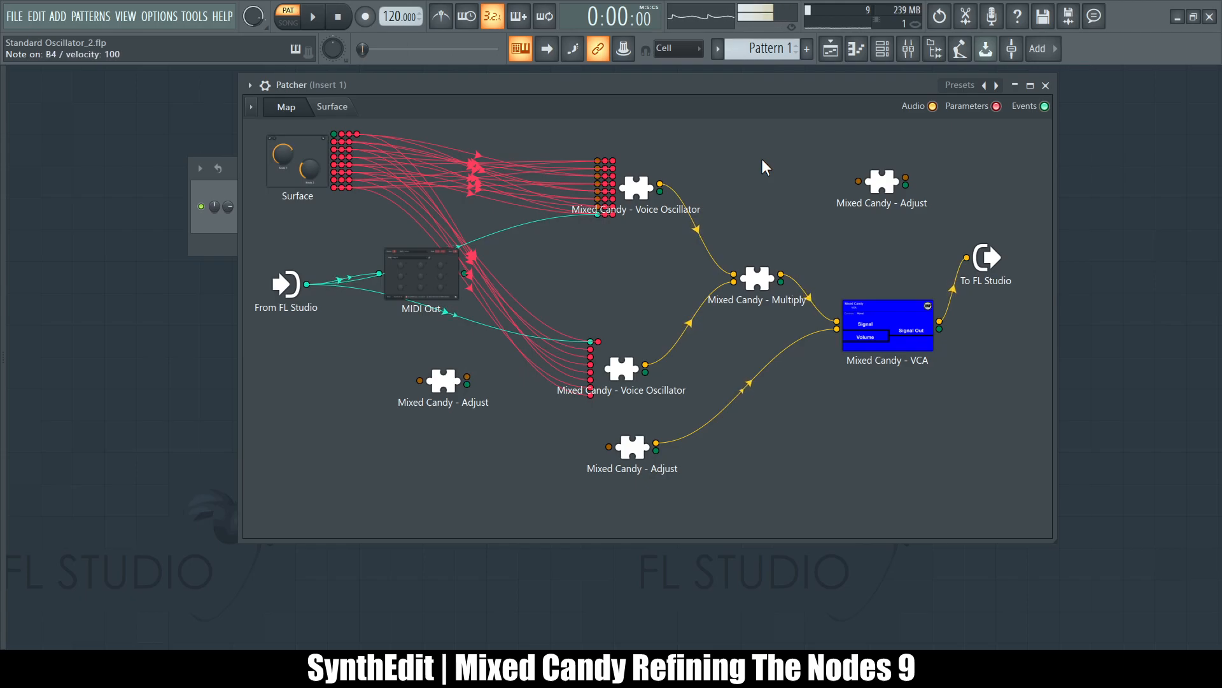
# - Play two more test notes through the multiplied oscillators and check the Carrier and Mod controls on the Patcher surface
pyautogui.press('b')
pyautogui.press('m')
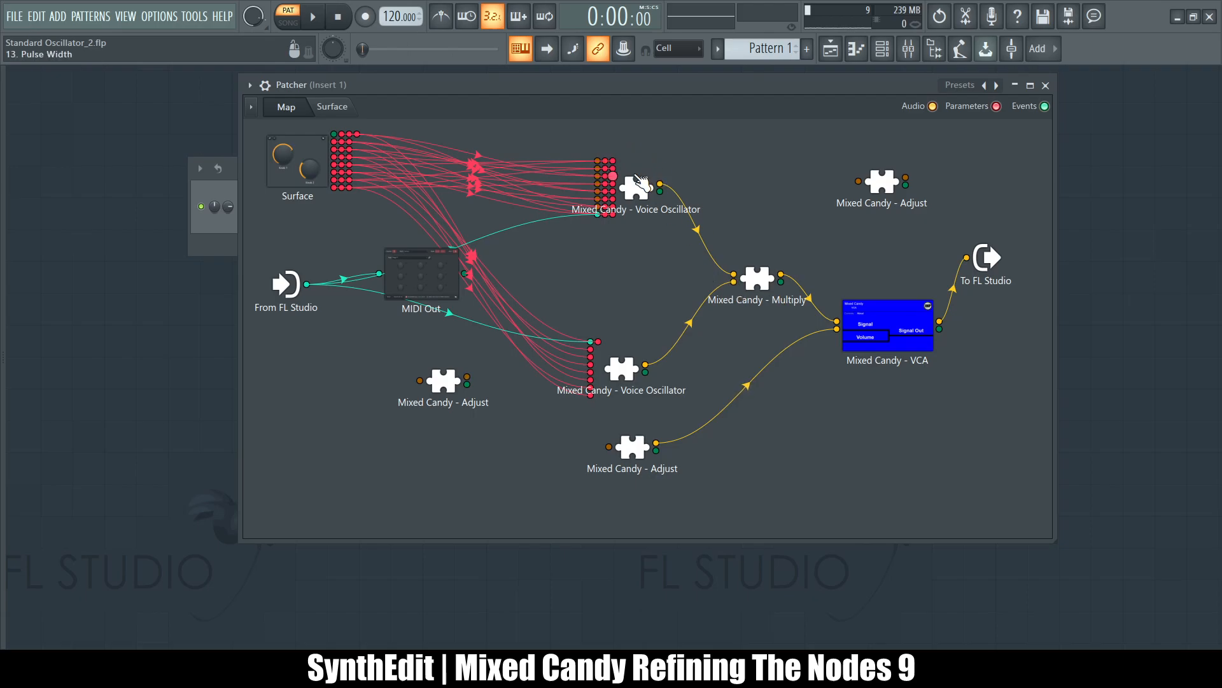
pyautogui.click(332, 107)
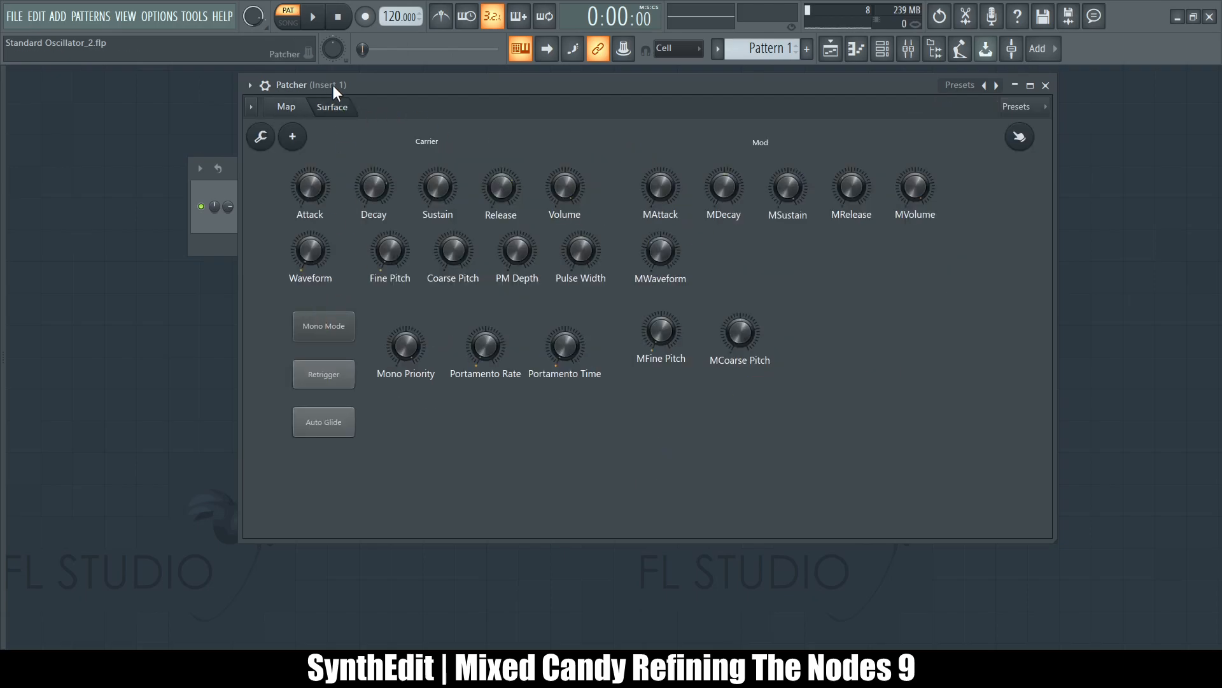
pyautogui.click(286, 106)
# - Play high and low test notes to hear the two Voice Oscillators multiplied together ahead of the VCA
pyautogui.press('q')
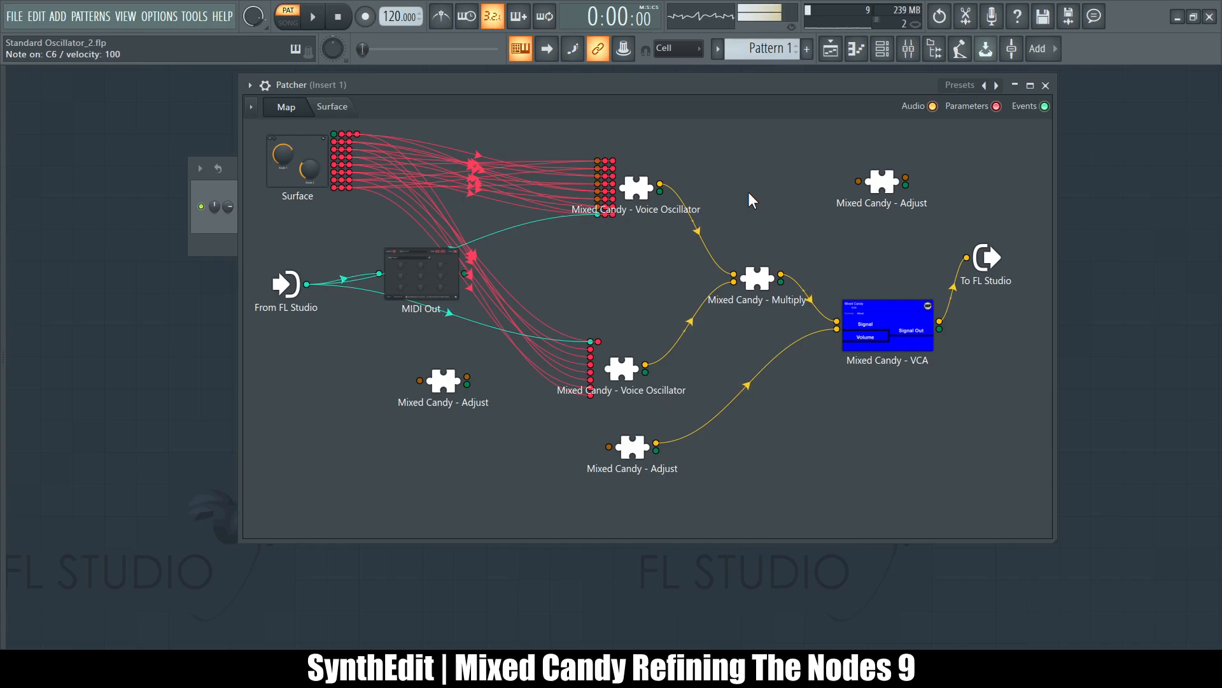
pyautogui.press('v')
pyautogui.press('c')
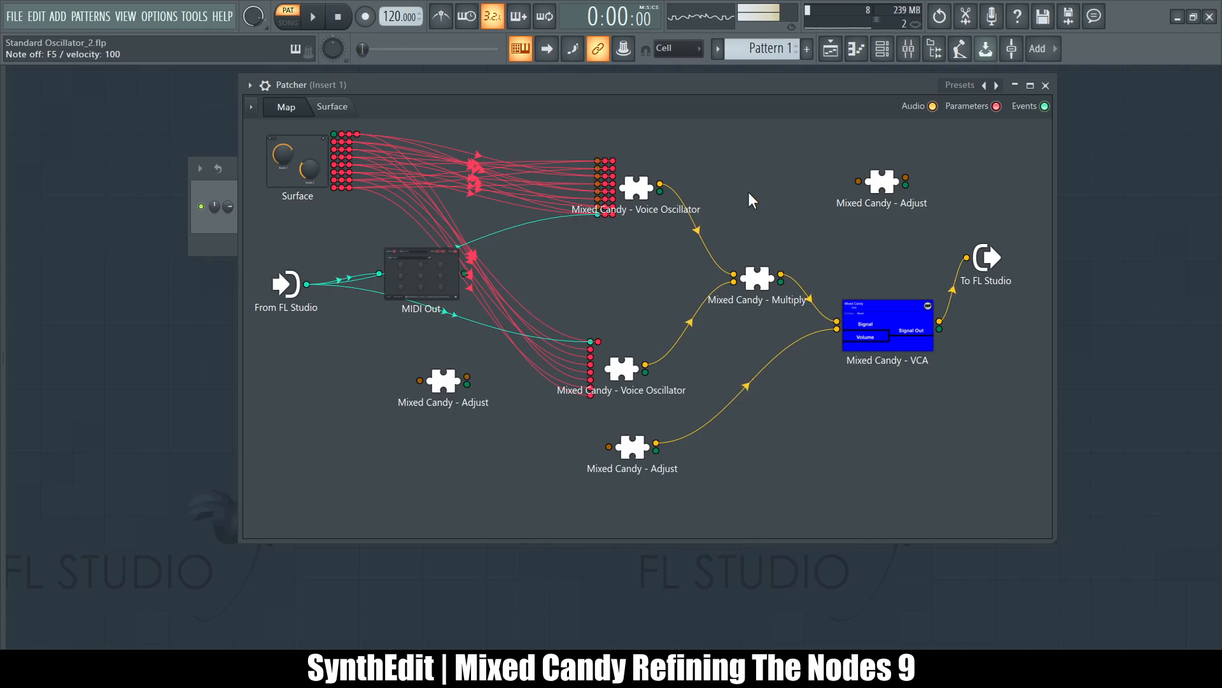
pyautogui.press('v')
pyautogui.press('q')
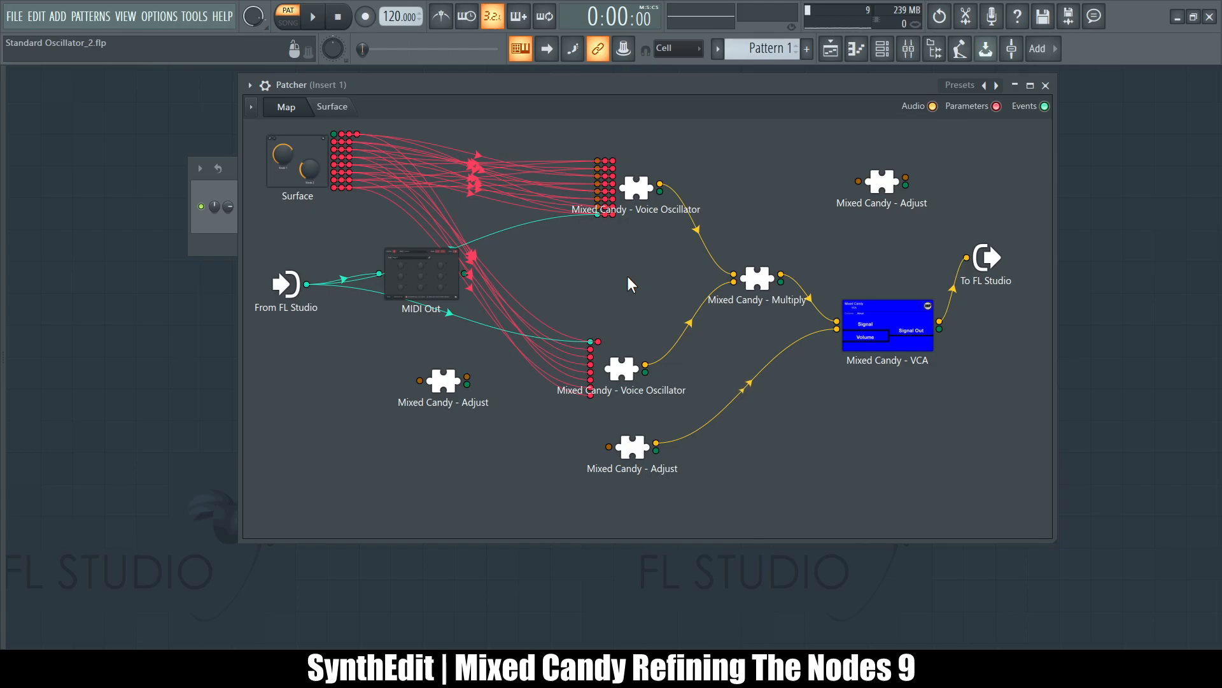
pyautogui.press('v')
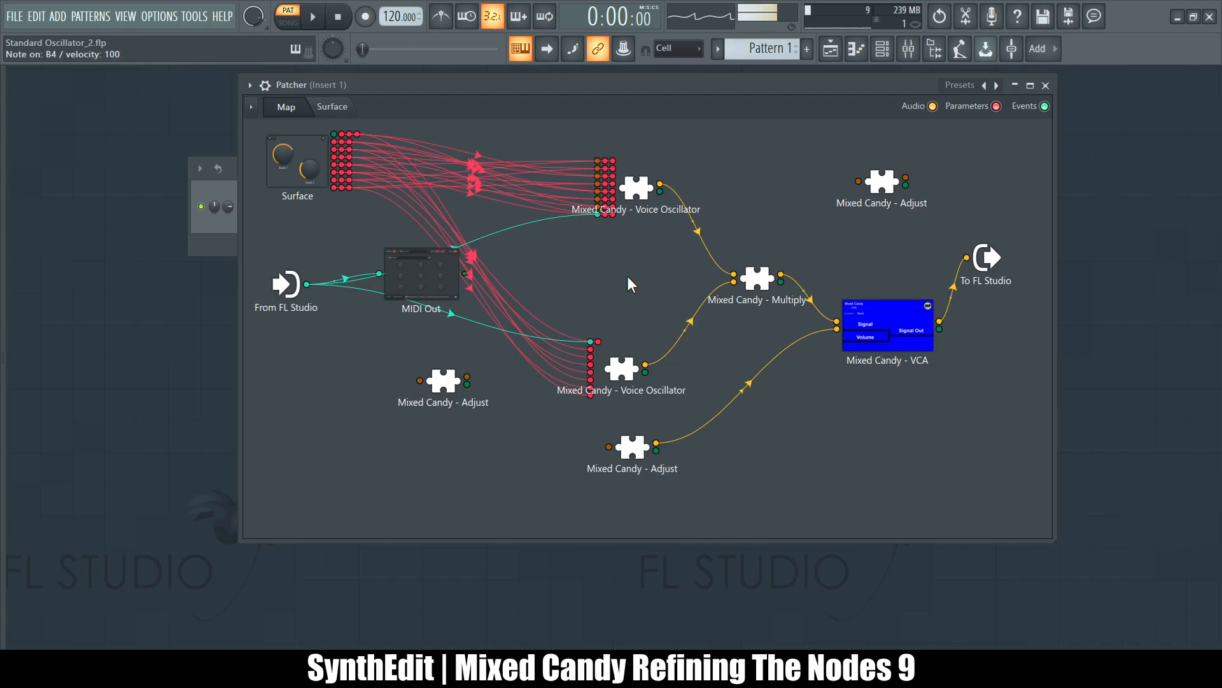
pyautogui.press('t')
pyautogui.press('r')
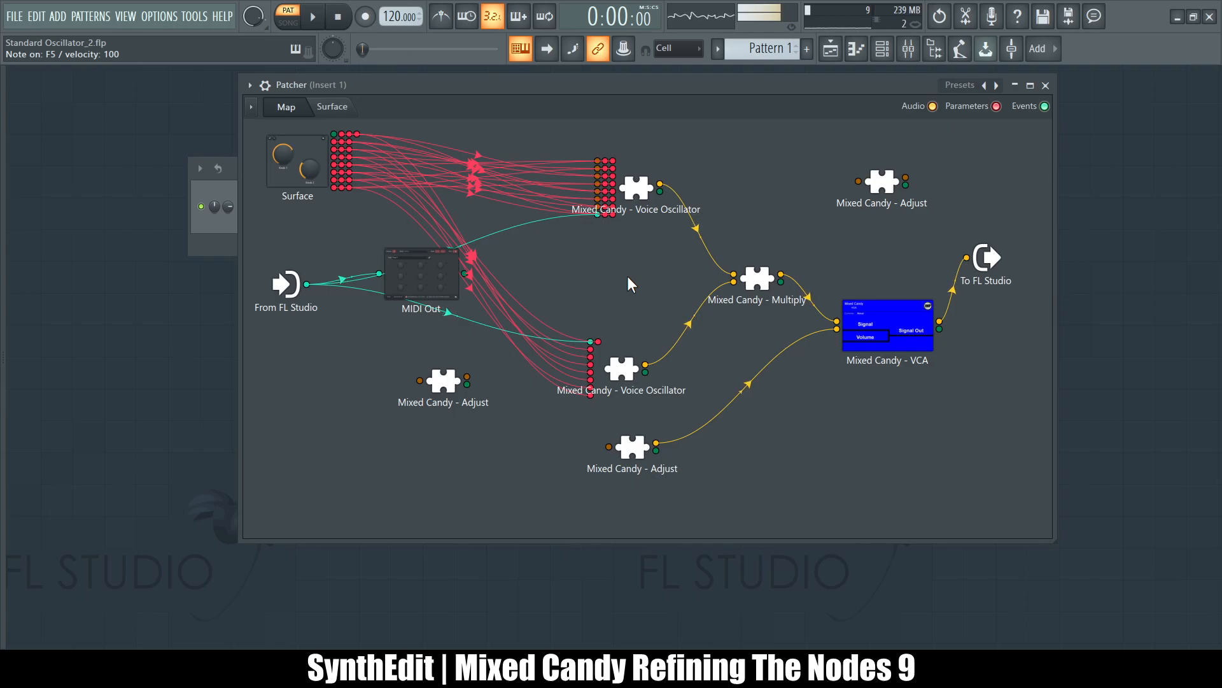
pyautogui.press('t')
pyautogui.press('u')
pyautogui.press('i')
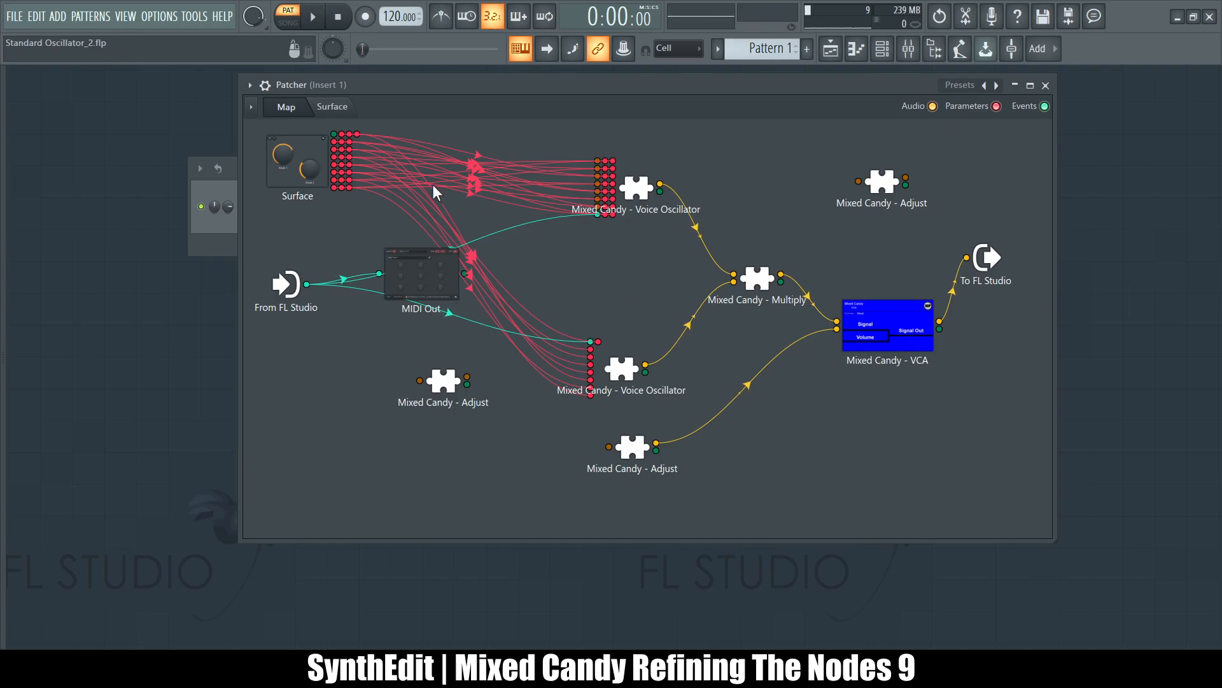
# - Review the Carrier and Mod pitch and waveform controls on the Patcher surface, then return to the node map
pyautogui.click(325, 108)
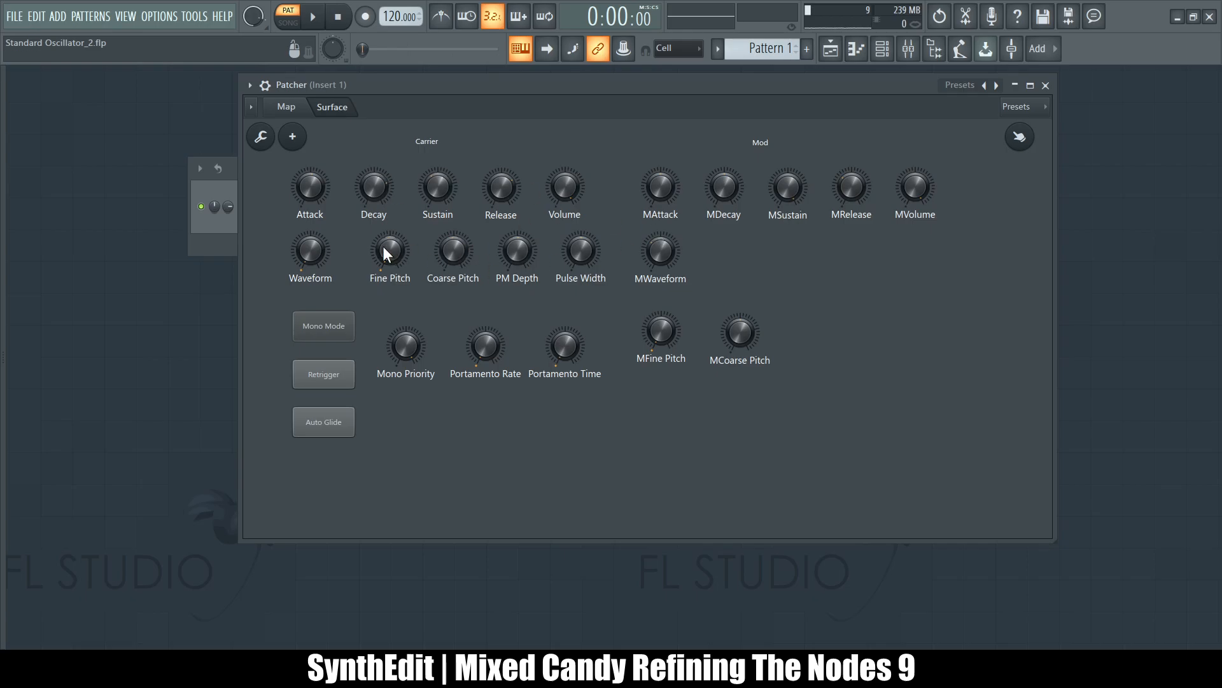
pyautogui.click(290, 108)
pyautogui.click(335, 108)
pyautogui.click(288, 110)
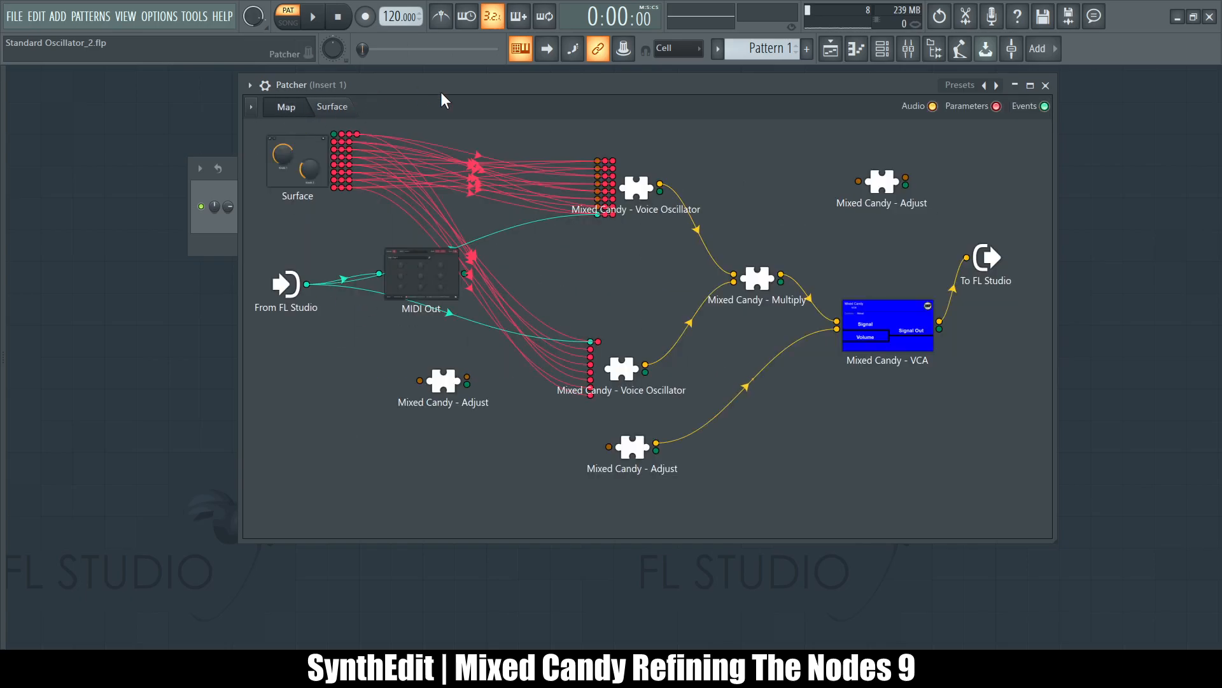
# - Play a longer run of low and mid-range notes to test the Multiply node's combined oscillator sound
pyautogui.press('c')
pyautogui.press('b')
pyautogui.press('v')
pyautogui.press('n')
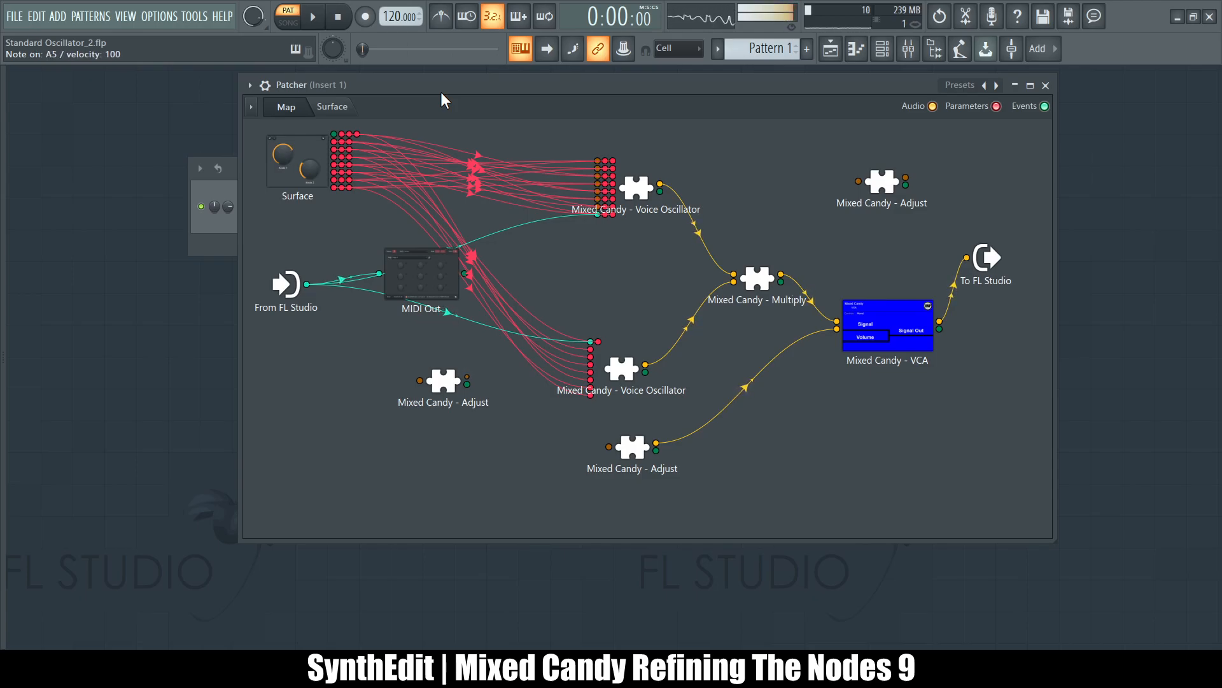
pyautogui.press('w')
pyautogui.press('b')
pyautogui.press('n')
pyautogui.press('v')
pyautogui.press('b')
pyautogui.press('c')
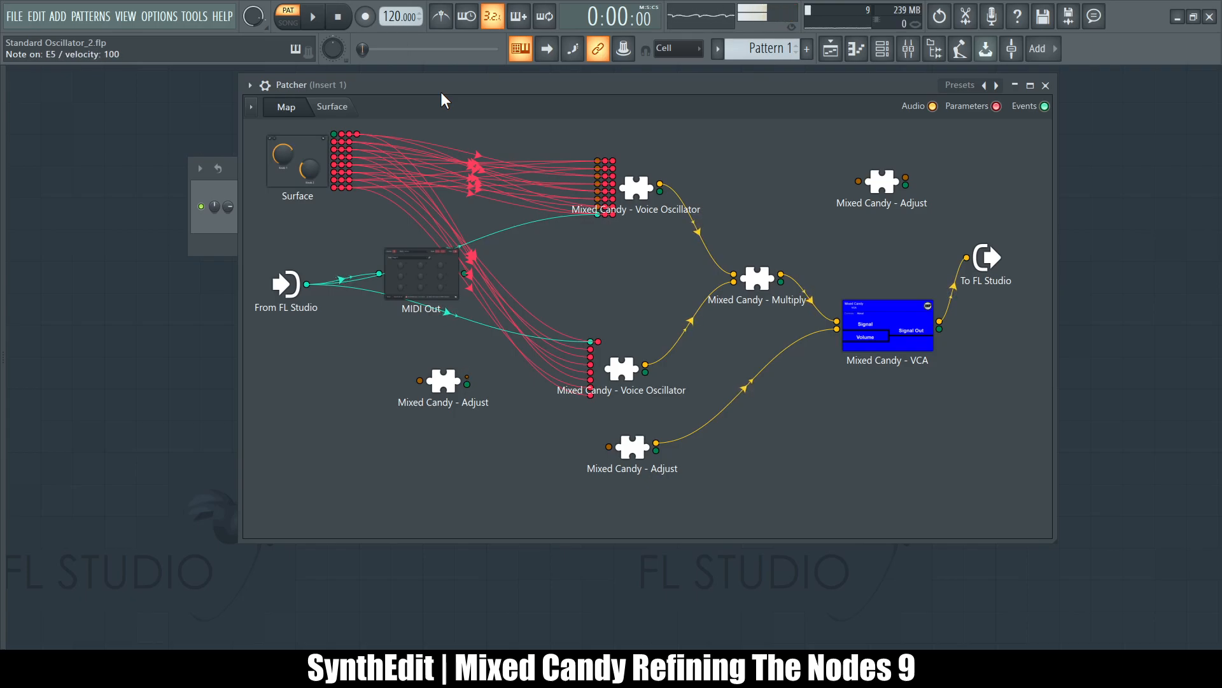
pyautogui.press('n')
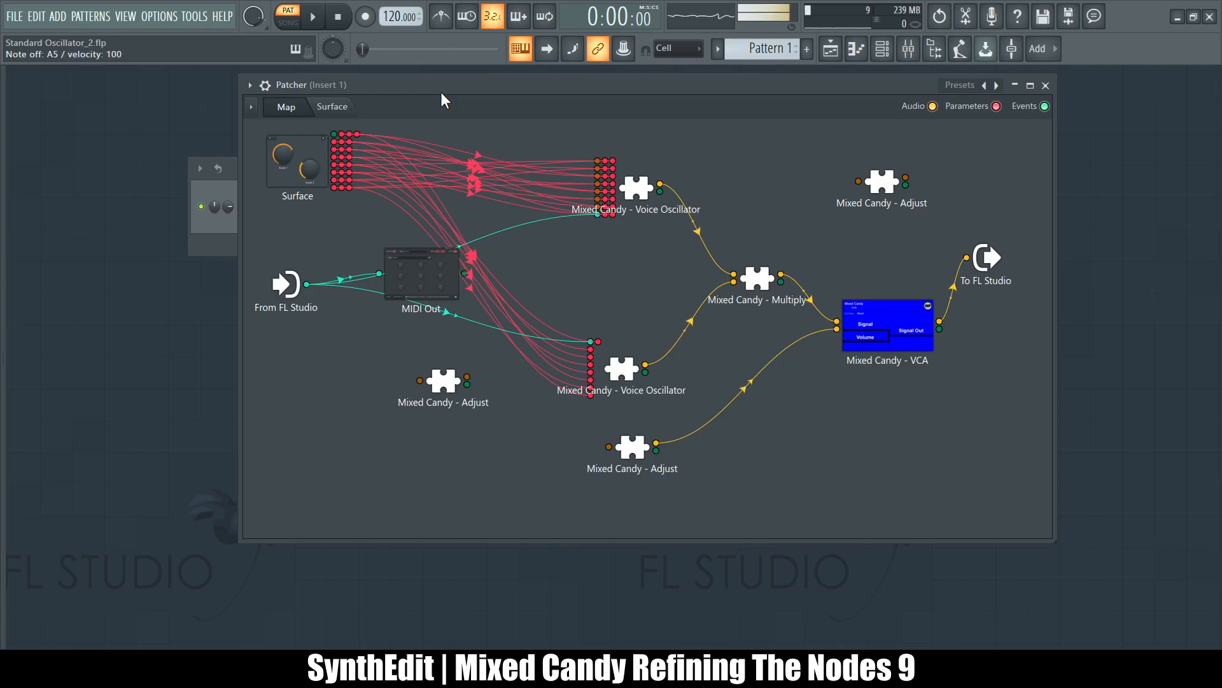
pyautogui.press('m')
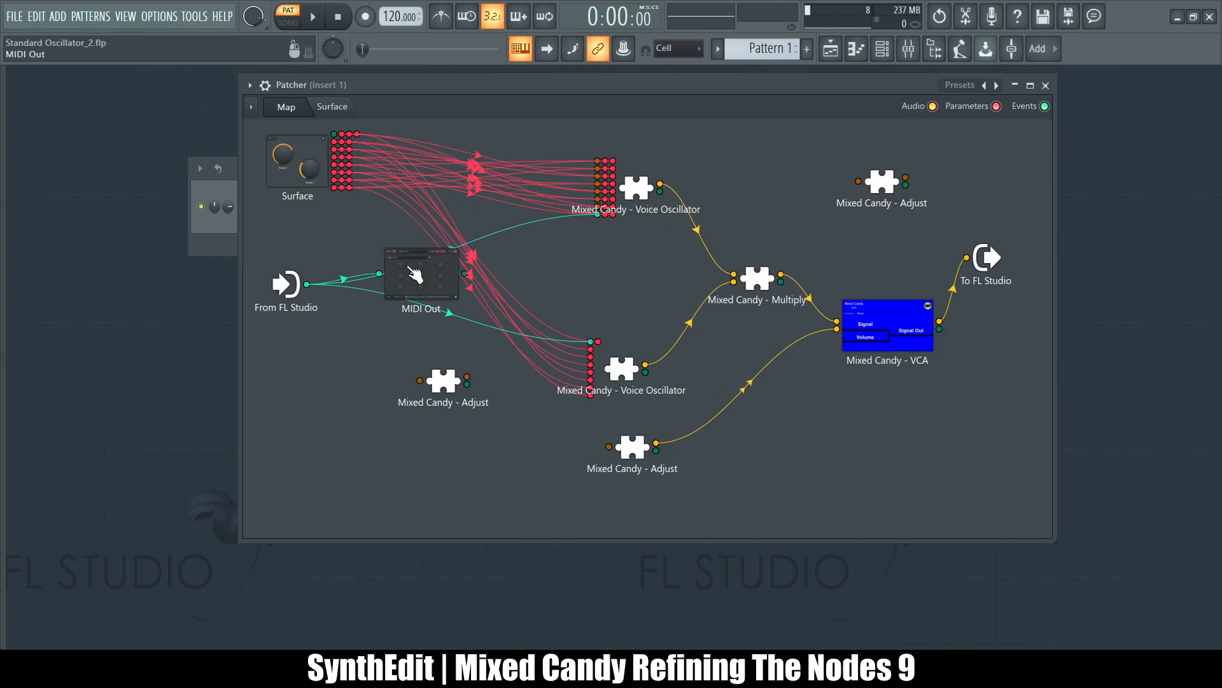
# - Move the MIDI Out node below From FL Studio and browse the plugin database for the Mixed Candy nodes
pyautogui.moveTo(414, 275); pyautogui.dragTo(354, 400)
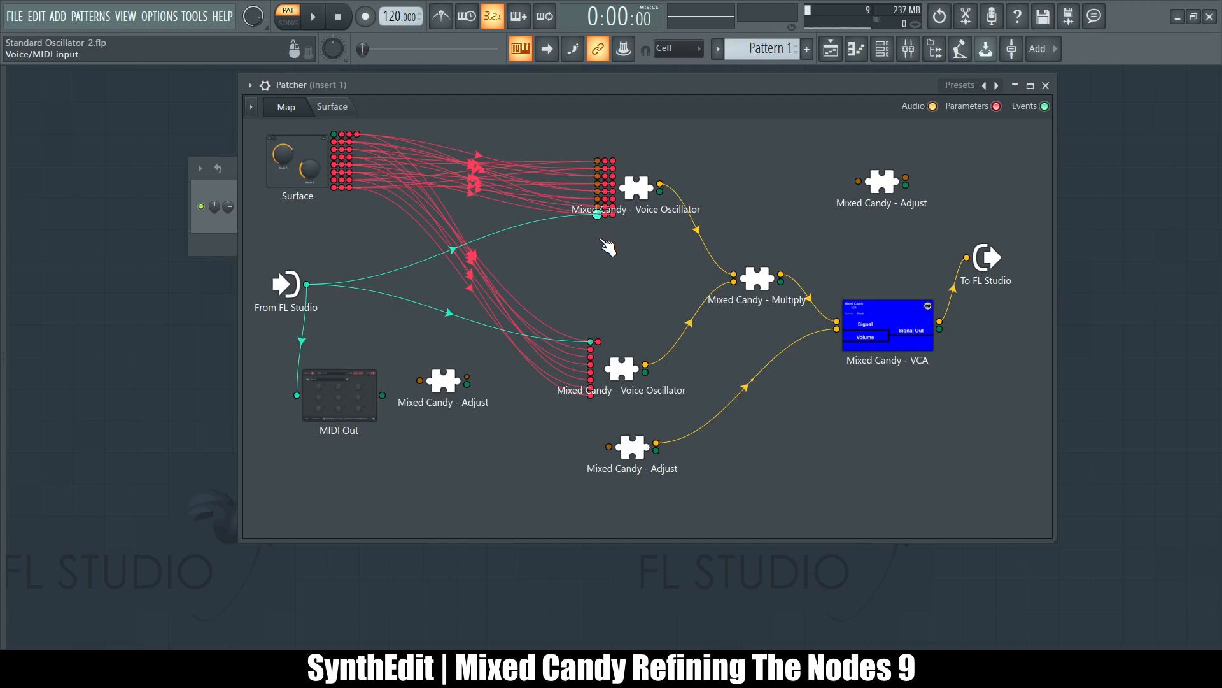
pyautogui.moveTo(1, 214)
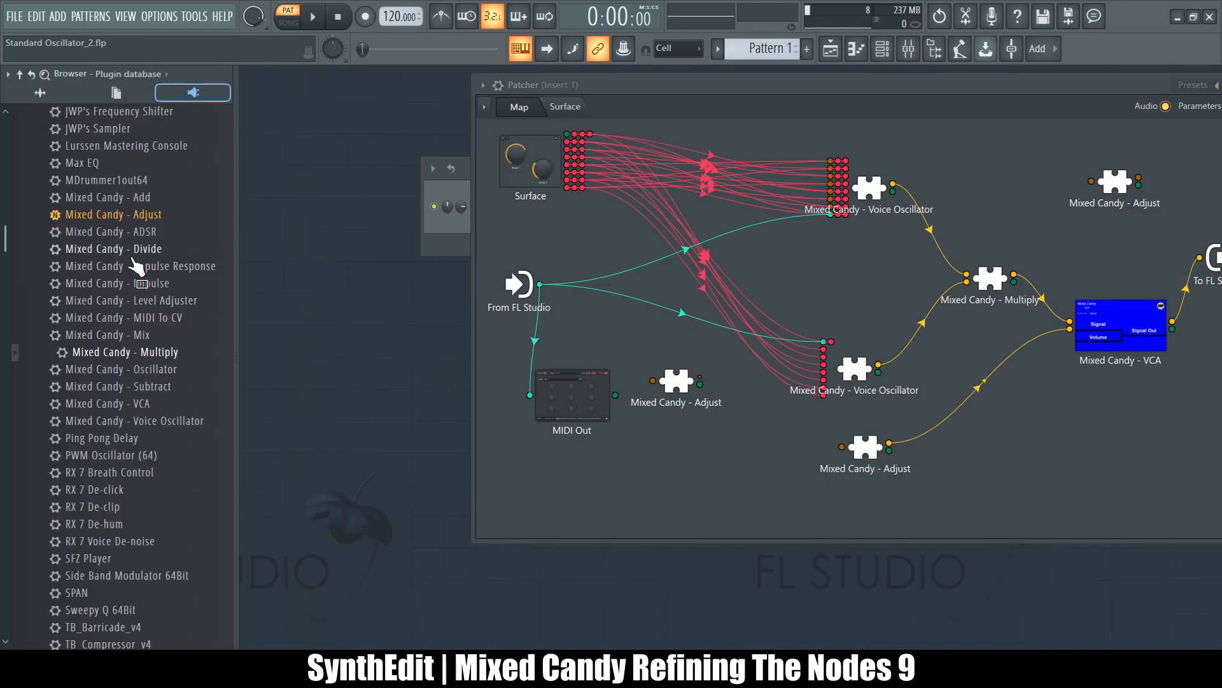
pyautogui.scroll(-4, 111, 352)
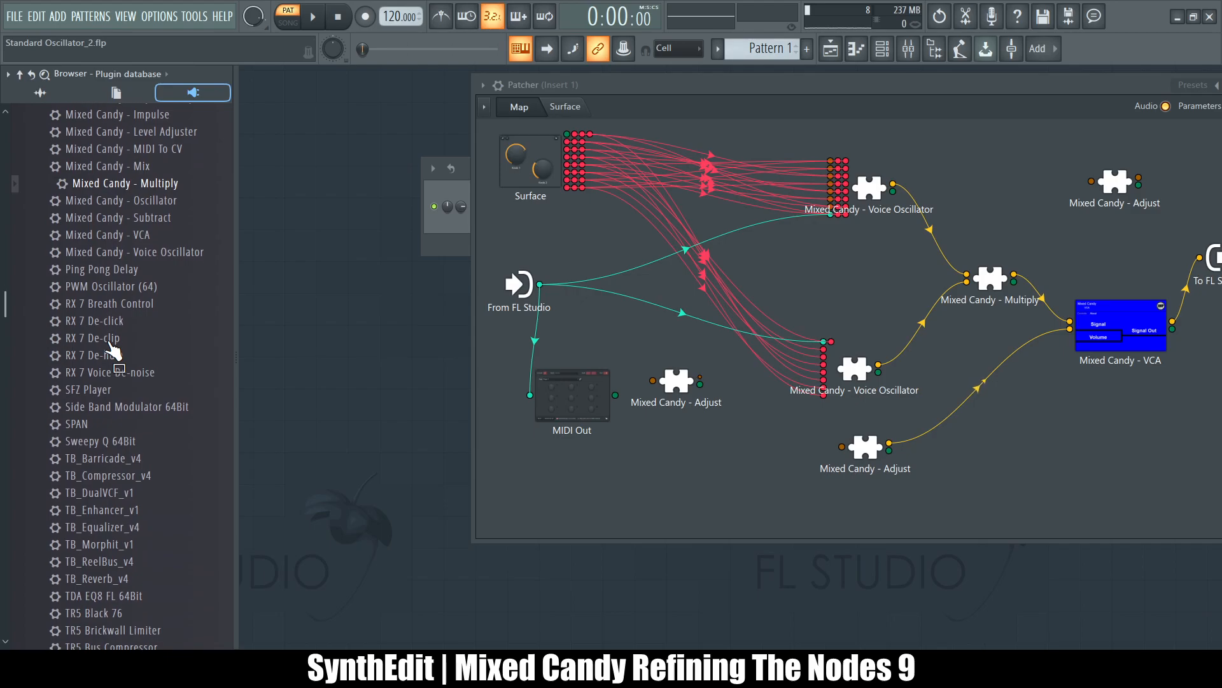
pyautogui.scroll(6, 112, 351)
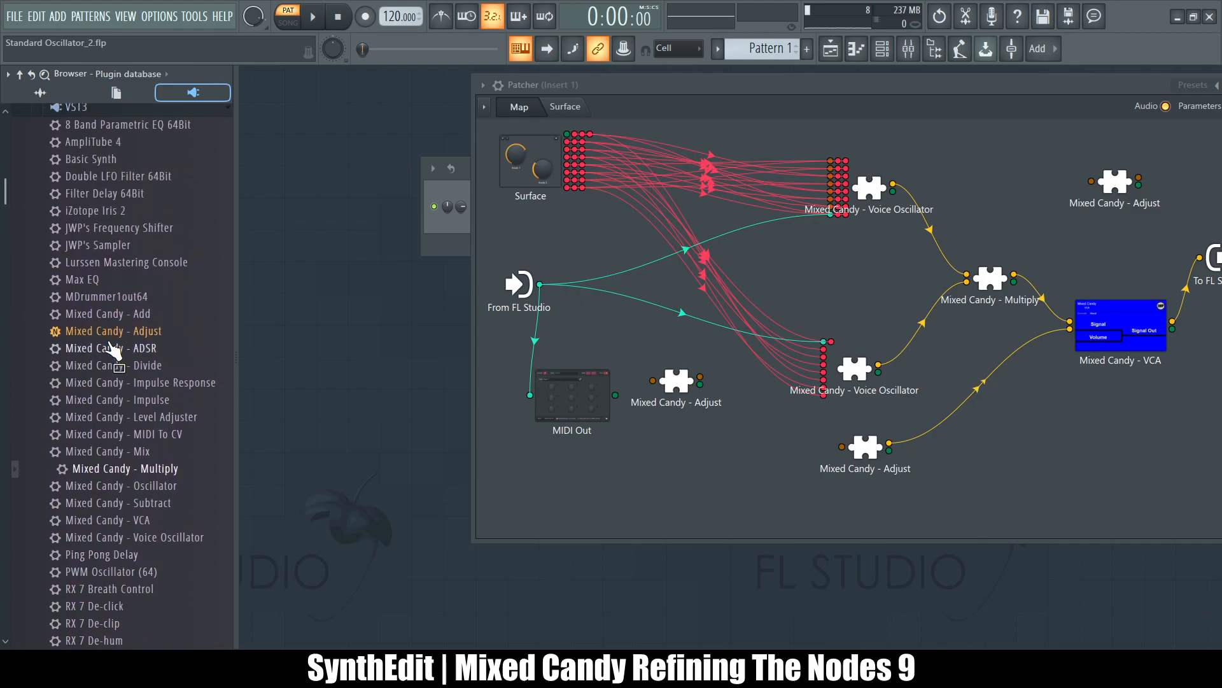
pyautogui.scroll(-1, 114, 350)
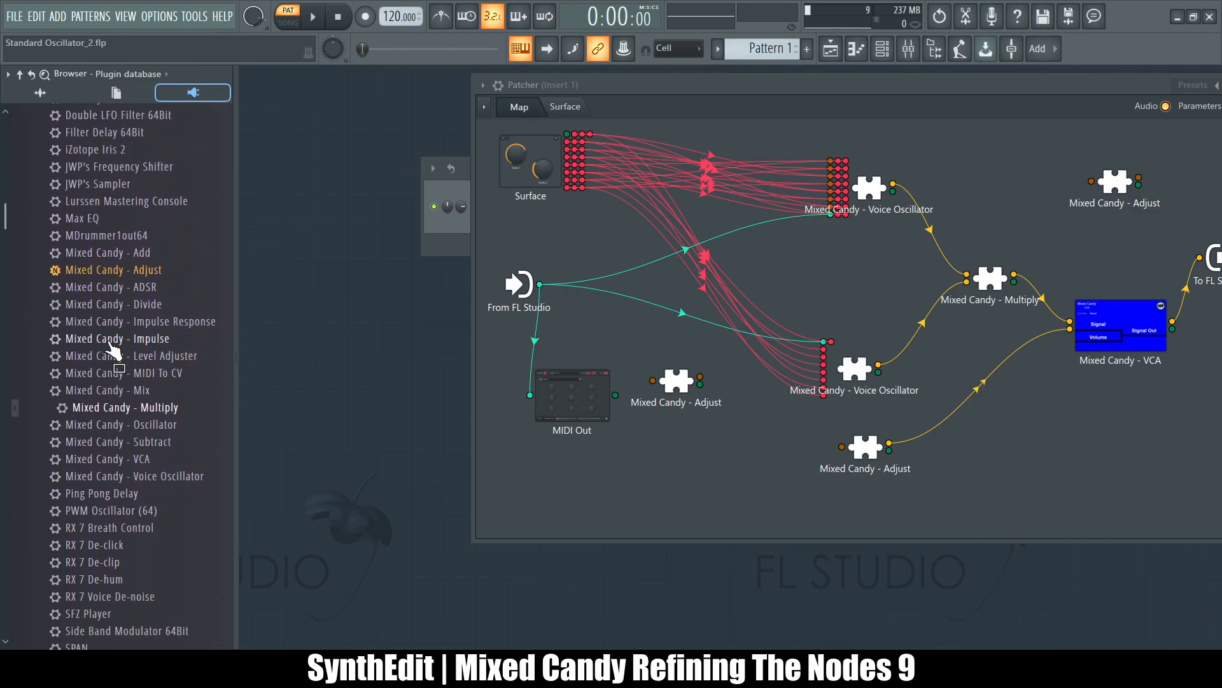